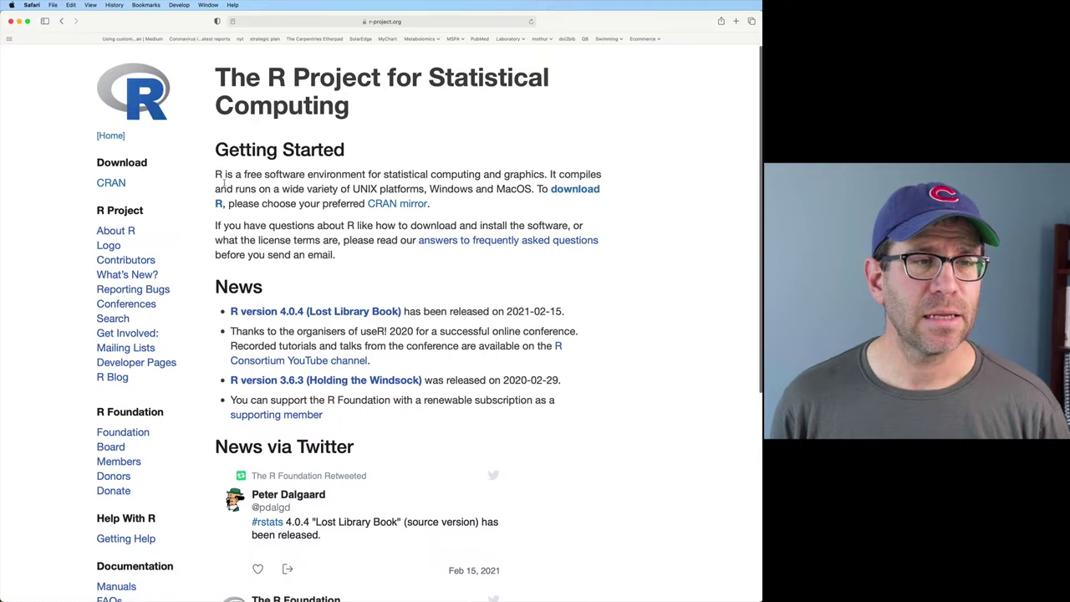
click(107, 185)
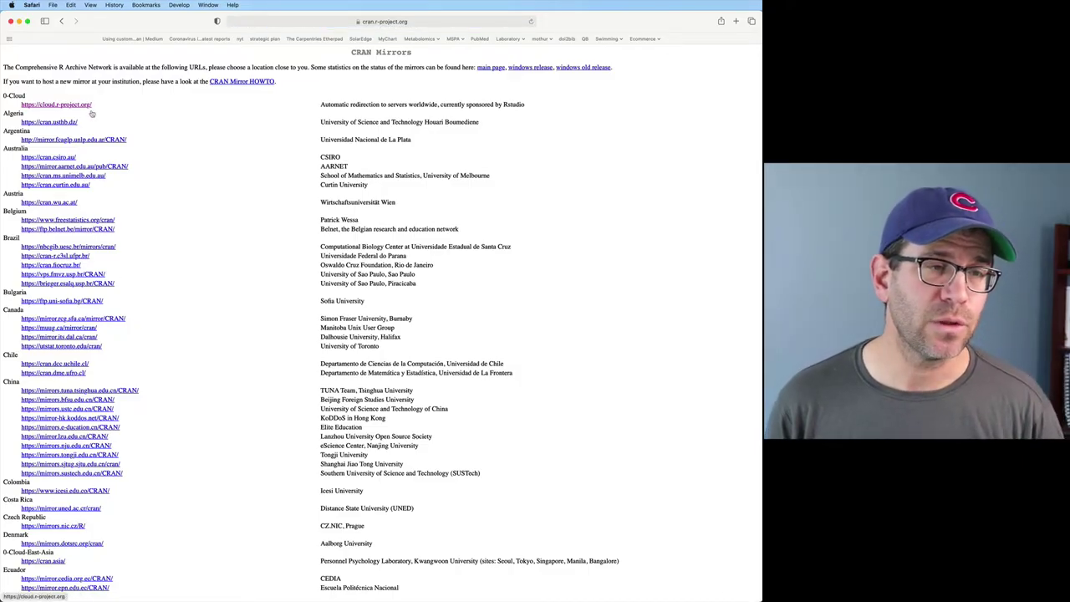
scroll(83, 350, down, 10)
scroll(83, 350, down, 13)
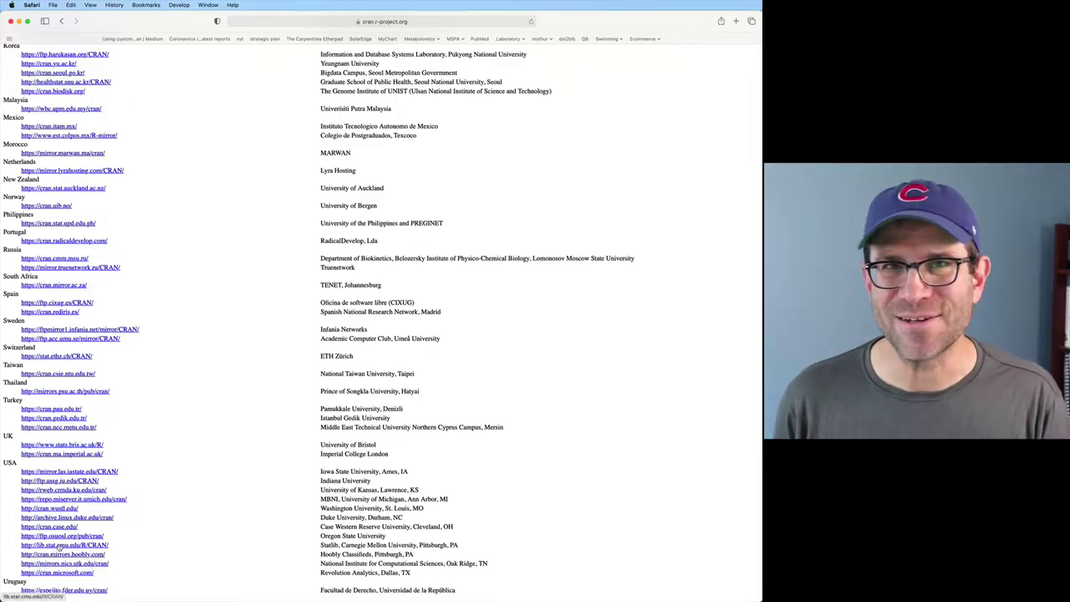
scroll(59, 547, up, 15)
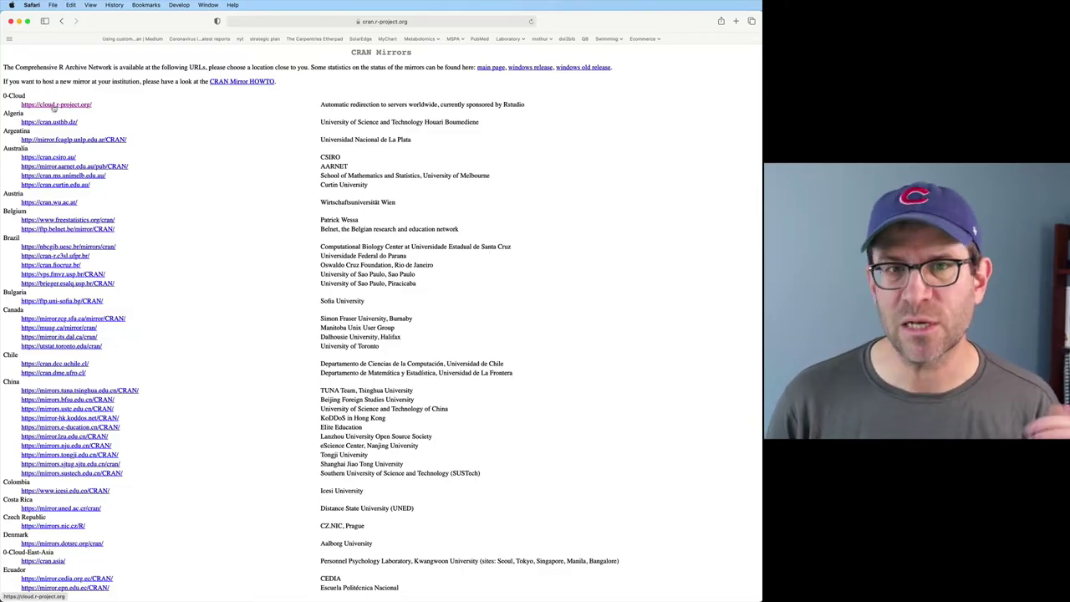
click(54, 106)
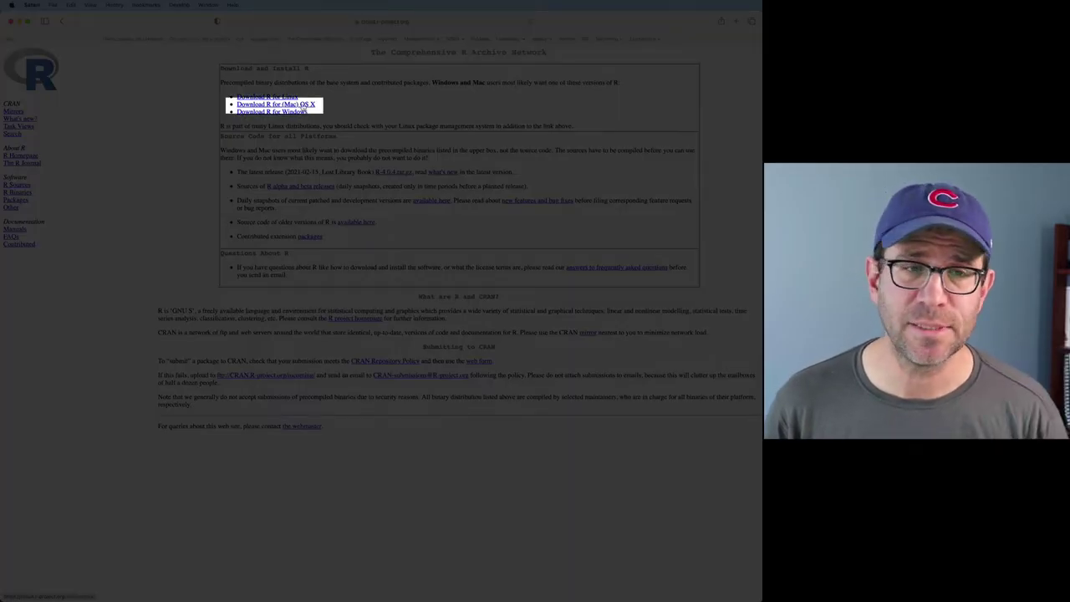
- Download R-4.0.4.pkg for Mac OS X, allowing downloads from cloud.r-project.org, and check the download's progress
click(304, 105)
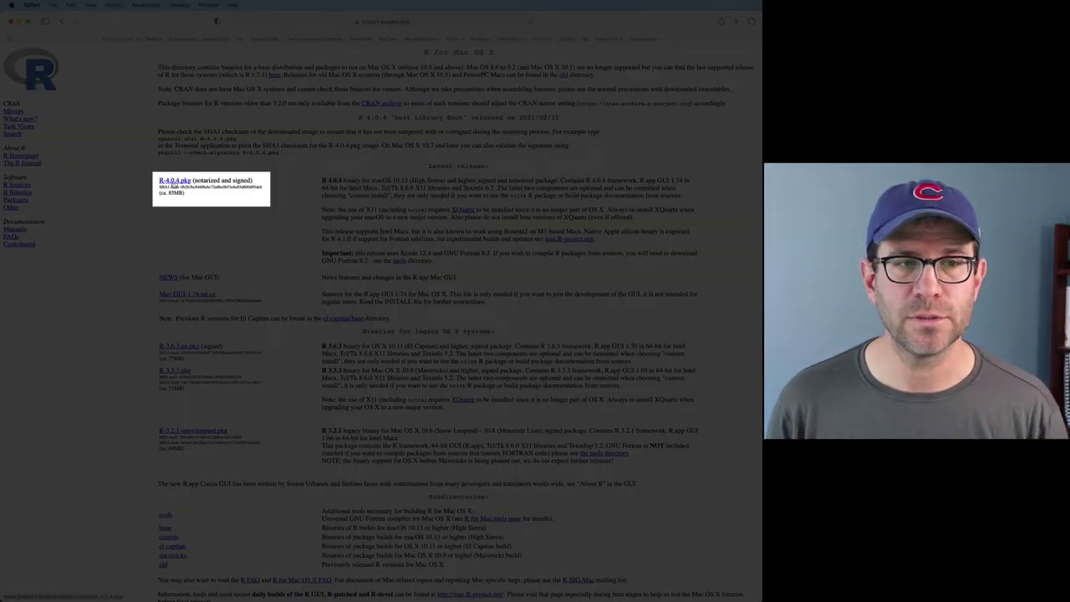
click(174, 181)
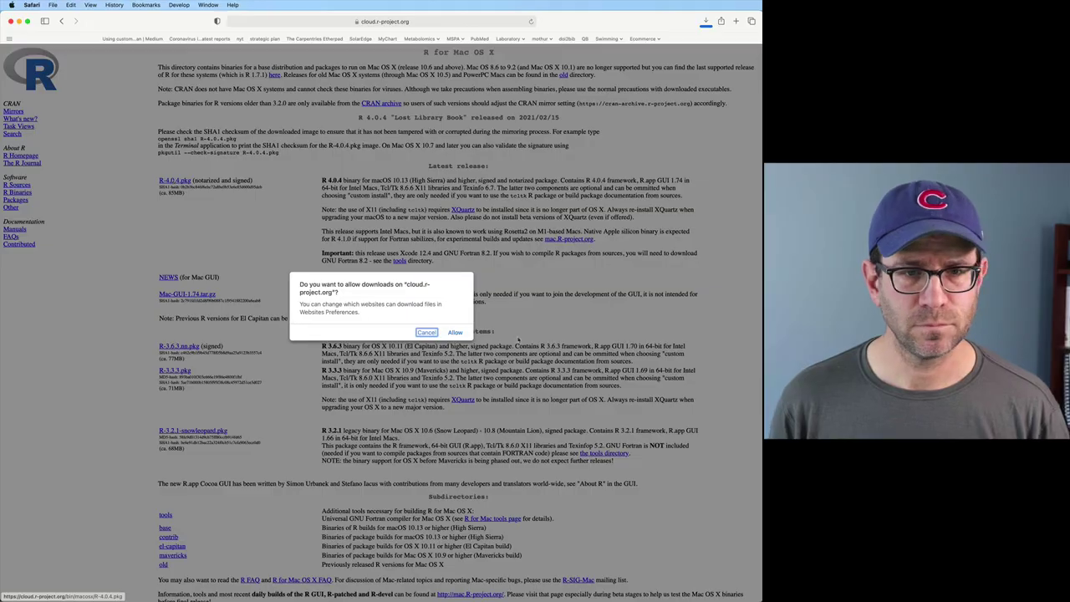
click(456, 333)
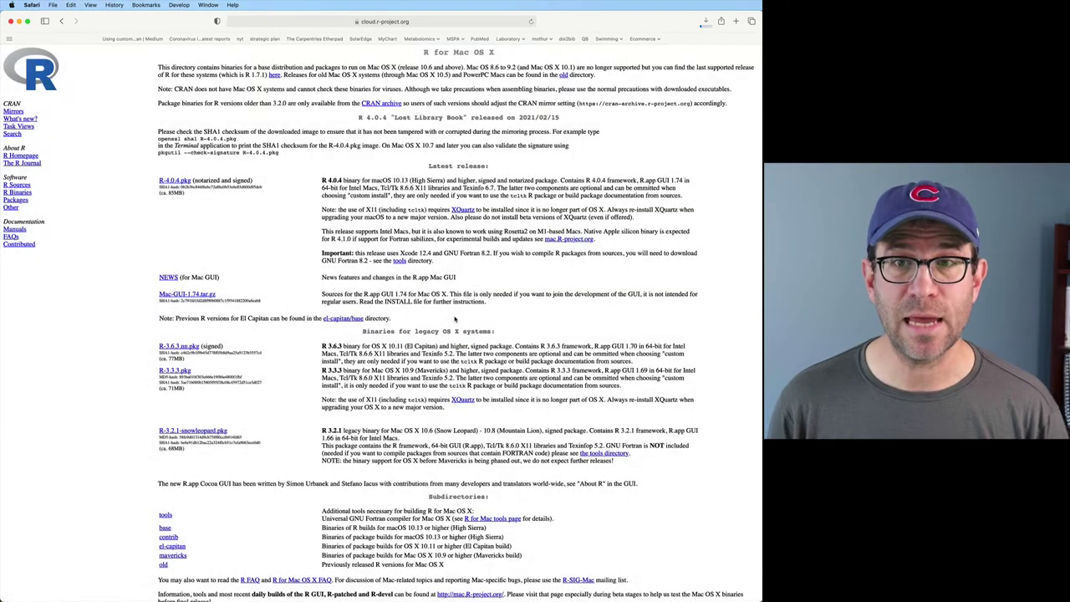
click(707, 22)
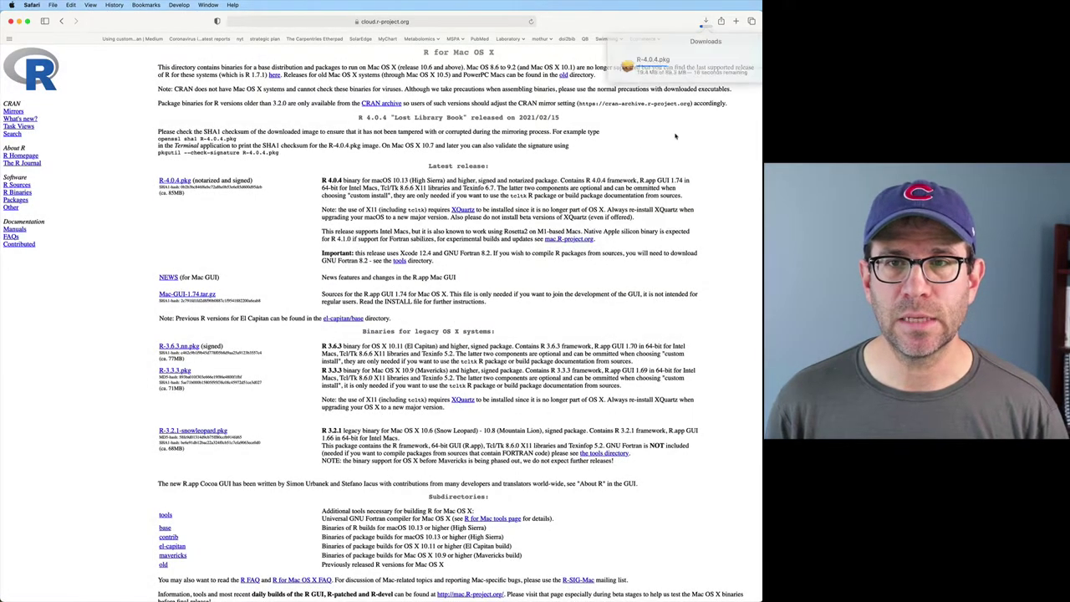
click(650, 150)
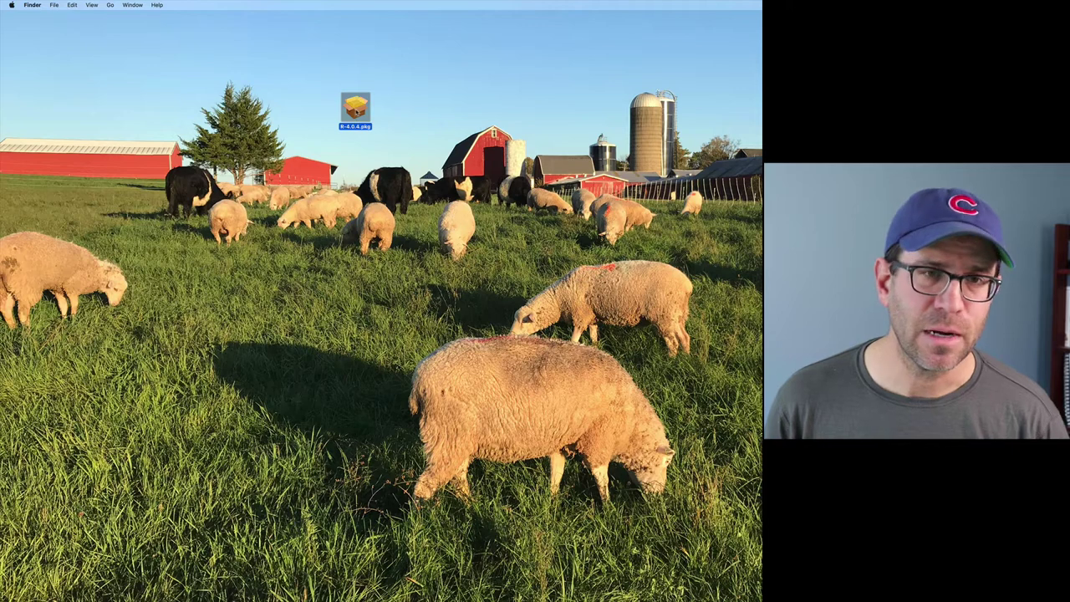
- Open the R-4.0.4.pkg installer, accept the software license agreement, and start the installation
key(super+o)
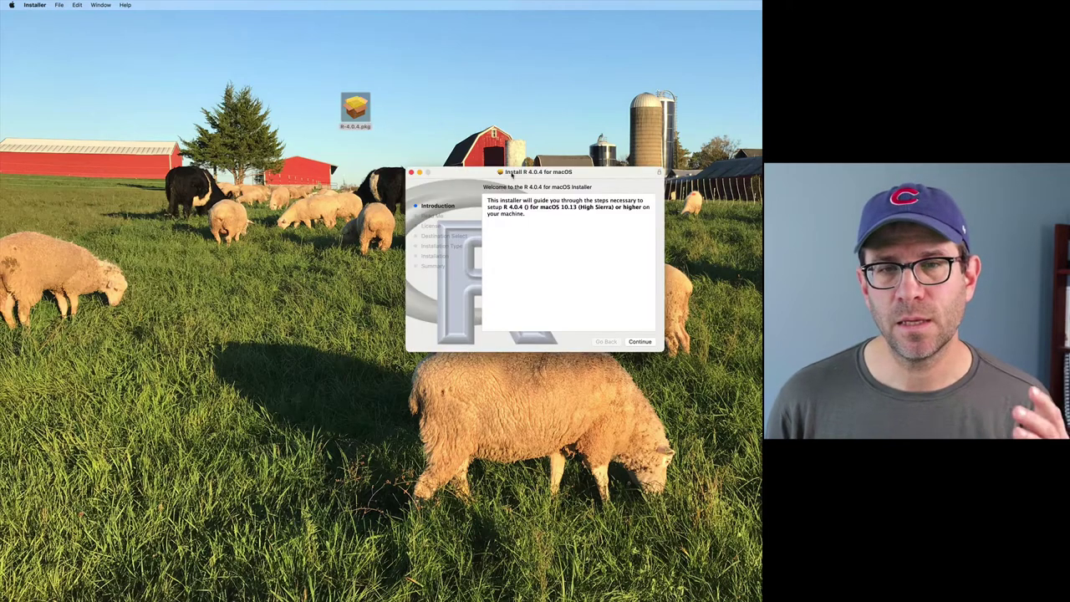
drag(512, 174, 322, 145)
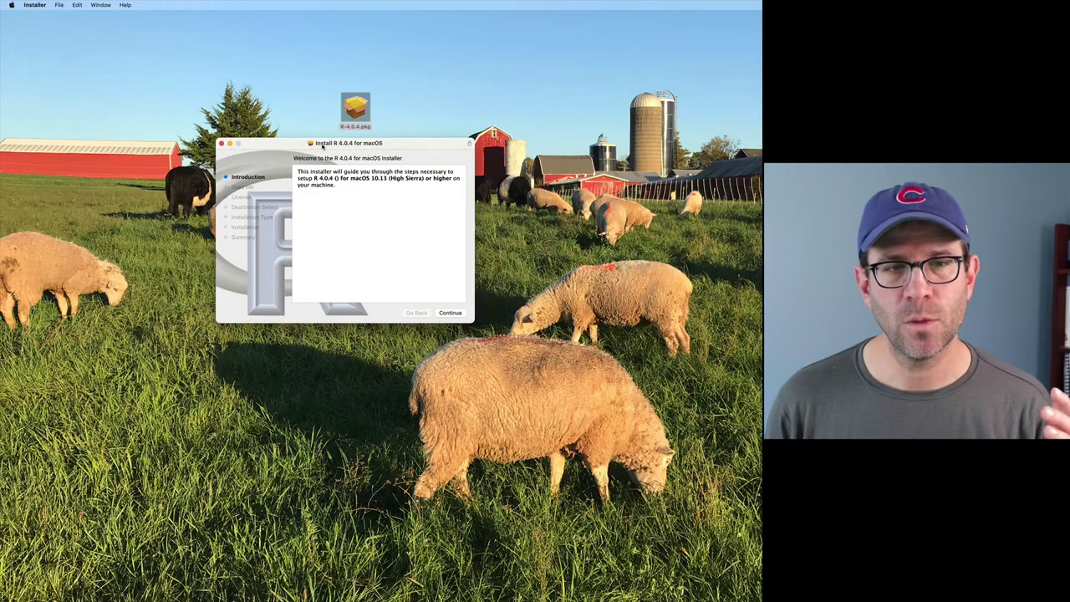
click(445, 312)
click(445, 313)
click(447, 313)
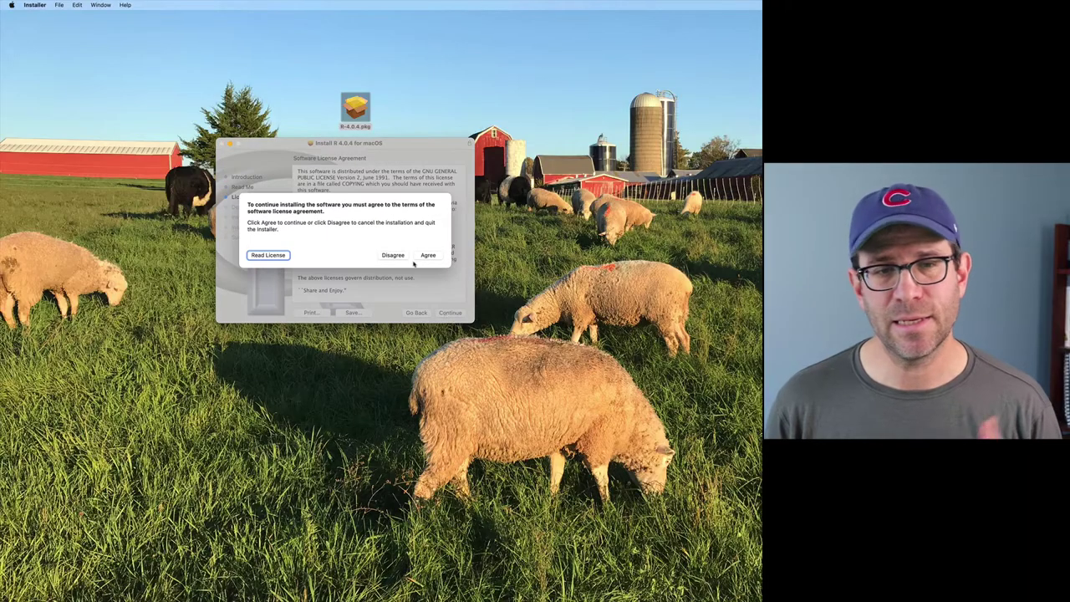
click(427, 255)
click(449, 313)
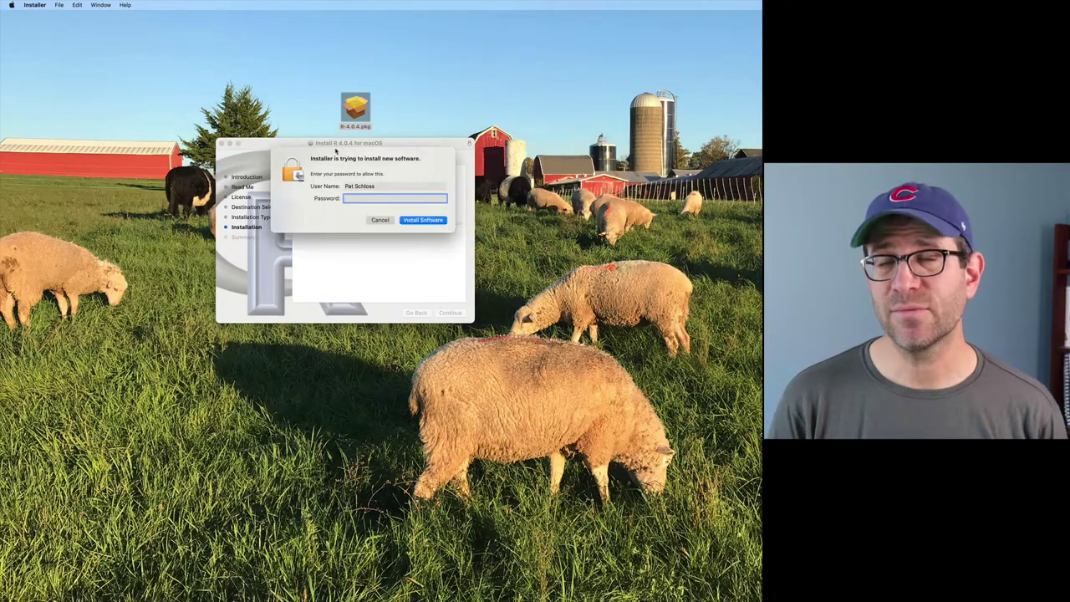
- Enter the account password to authorize installing R 4.0.4
text(•)
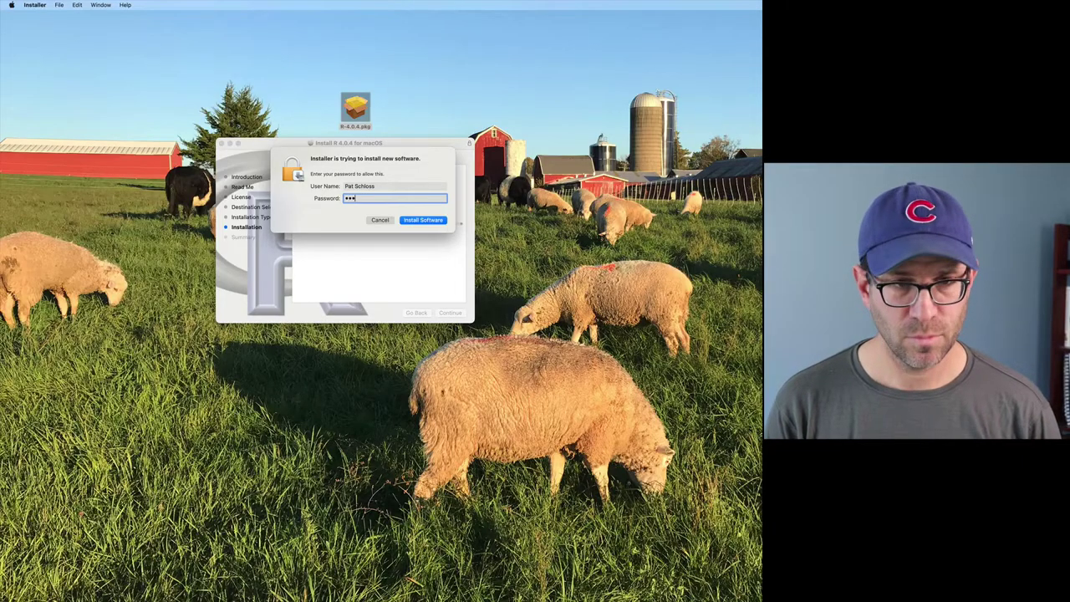
text(••••••••)
key(Return)
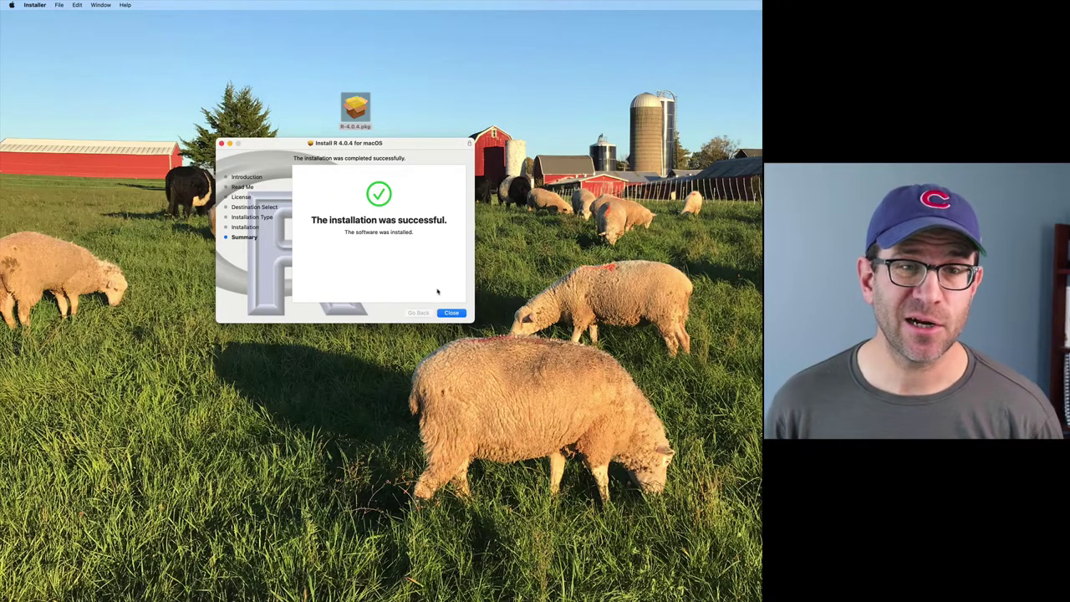
- Close the finished R installer and move R-4.0.4.pkg from the desktop to the Trash
click(449, 313)
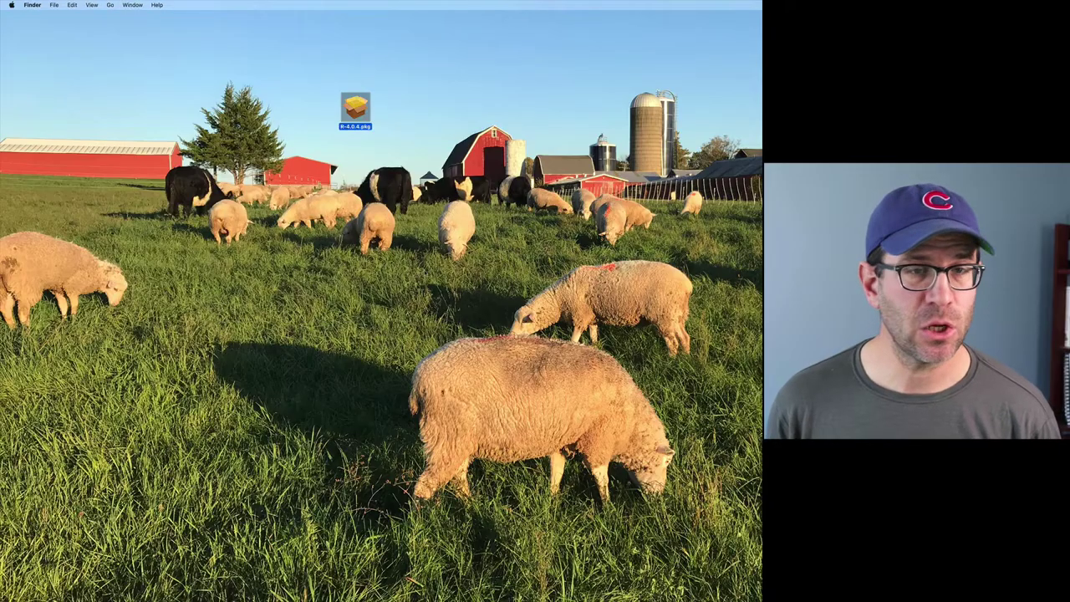
key(super+BackSpace)
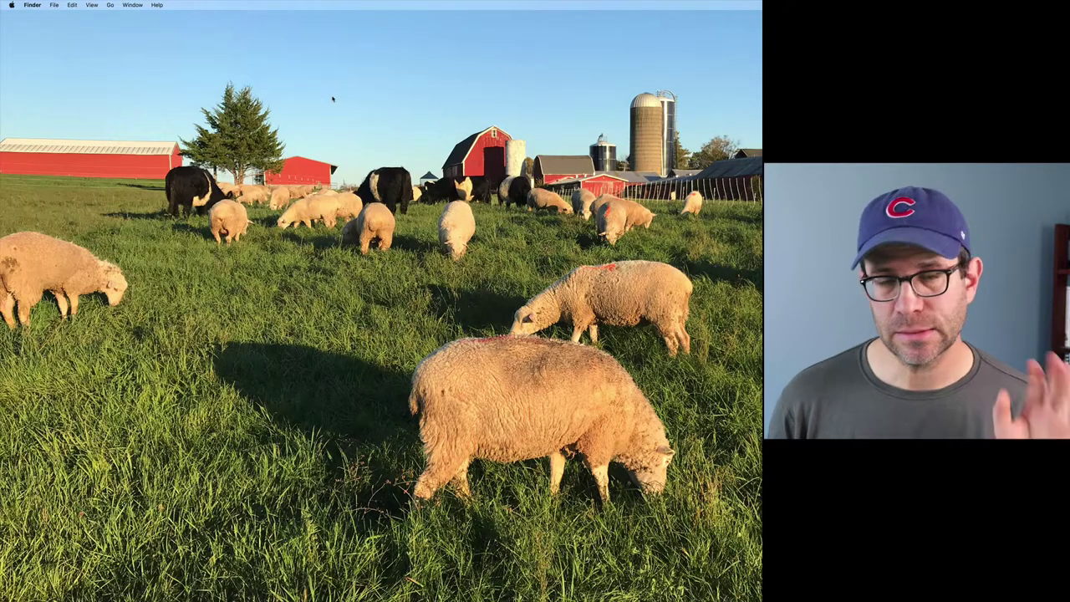
- Open Terminal from the Utilities folder inside Applications using Finder
mouse_move(5, 48)
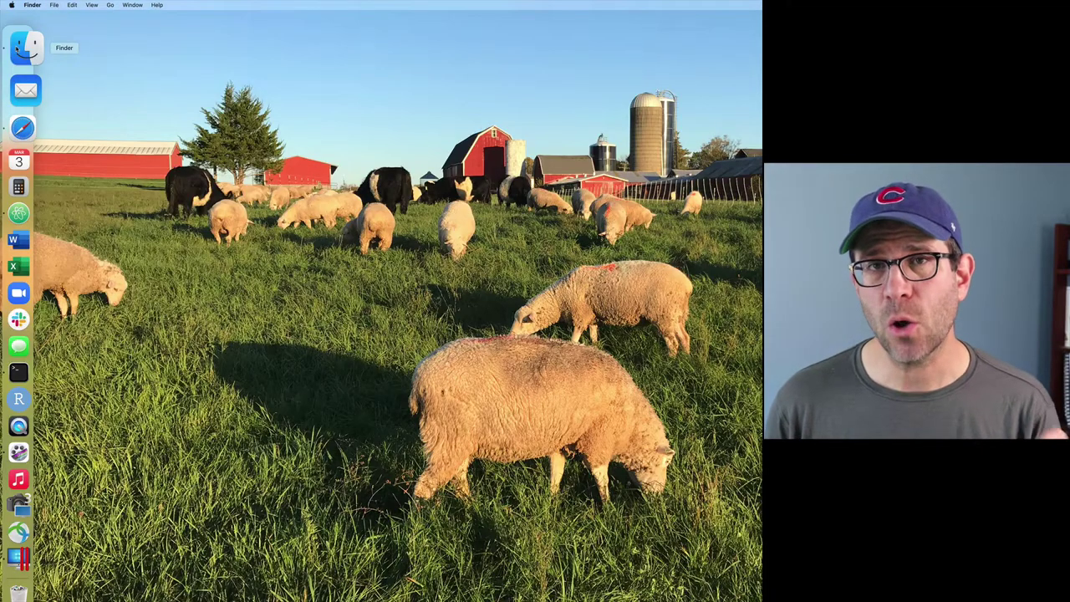
click(25, 48)
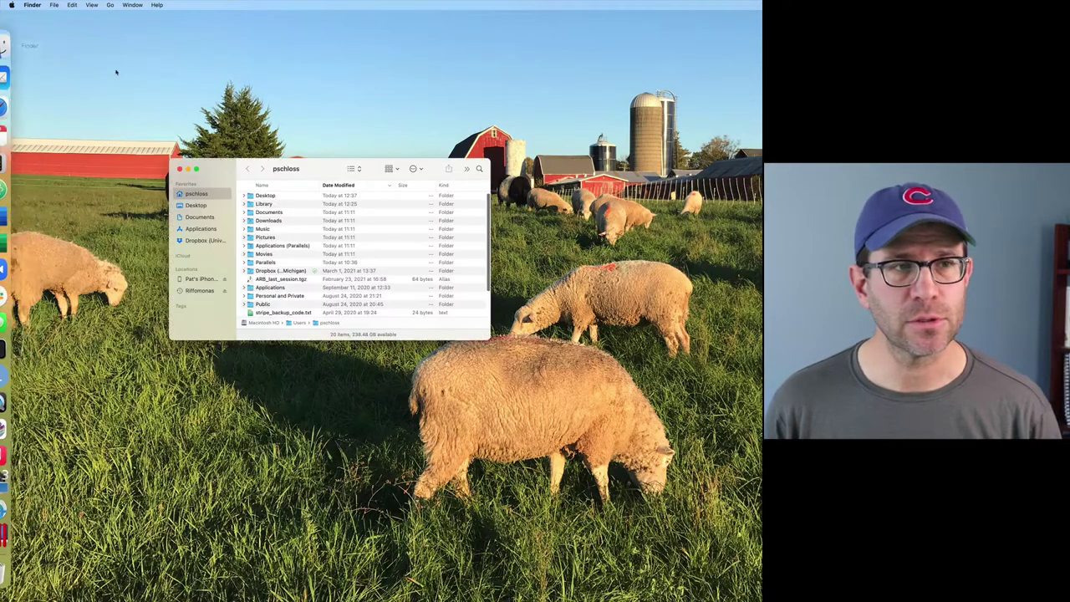
click(200, 229)
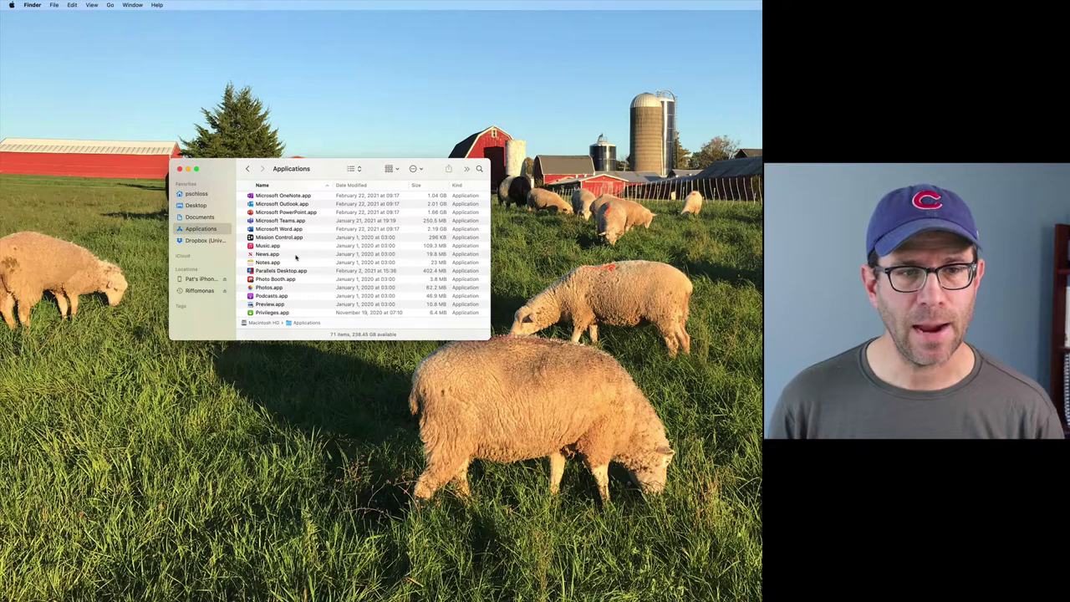
scroll(296, 259, down, 10)
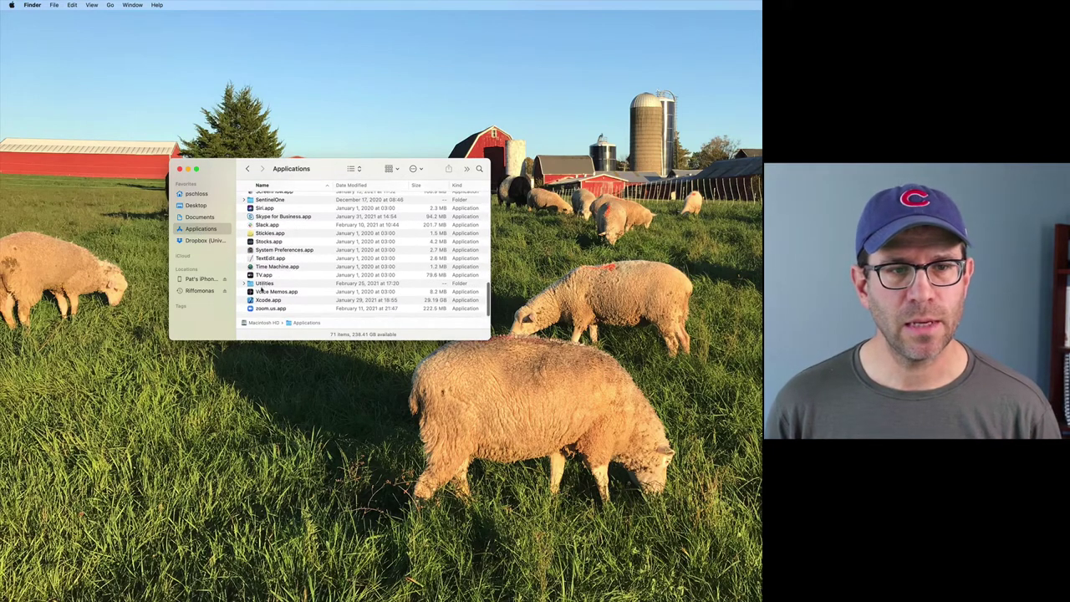
double_click(268, 282)
scroll(276, 276, down, 5)
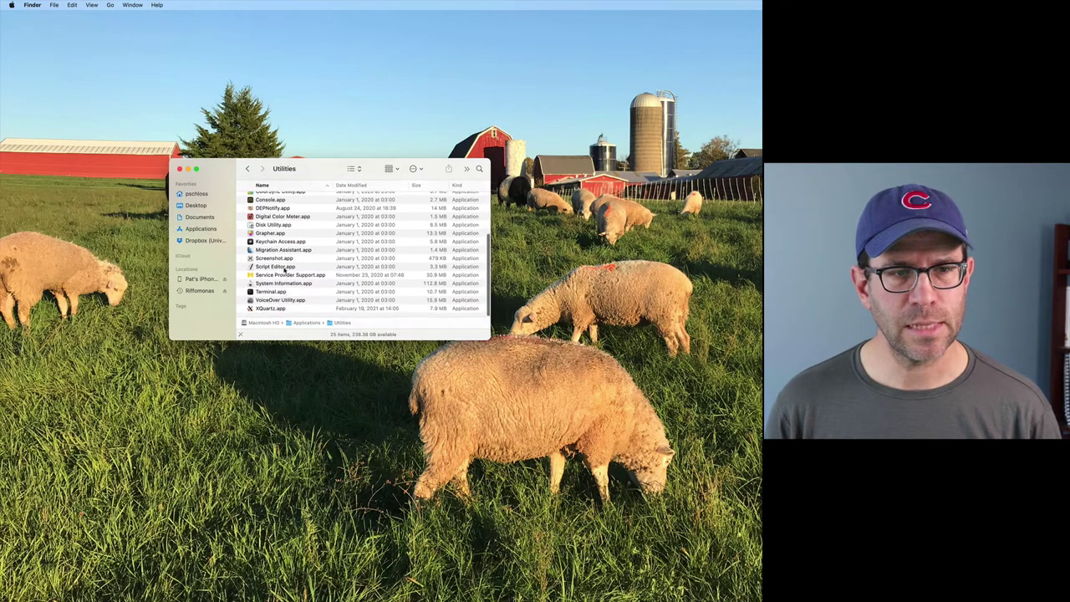
click(284, 292)
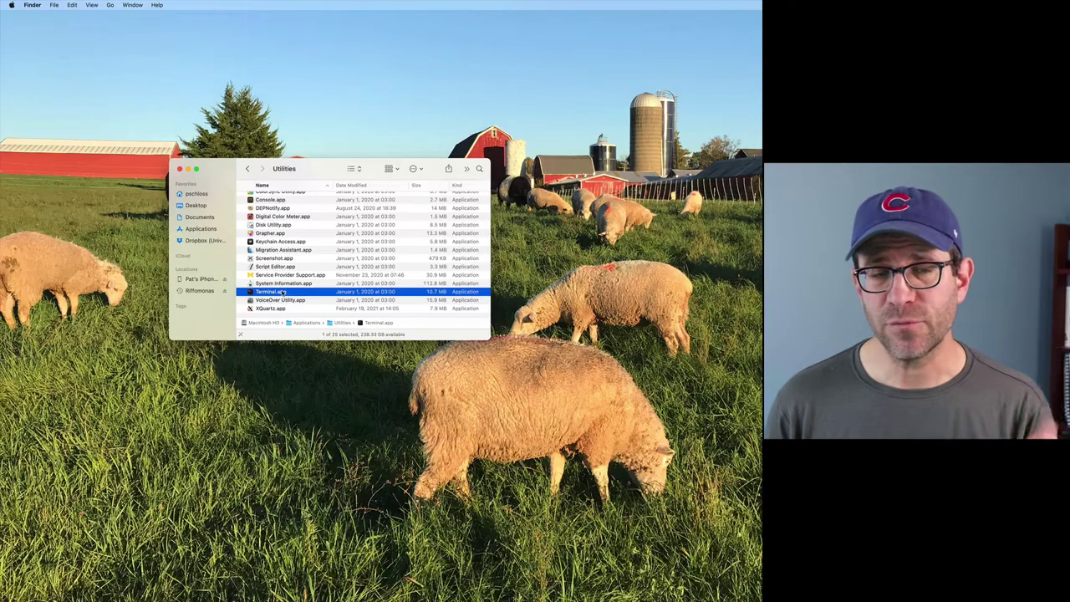
double_click(283, 292)
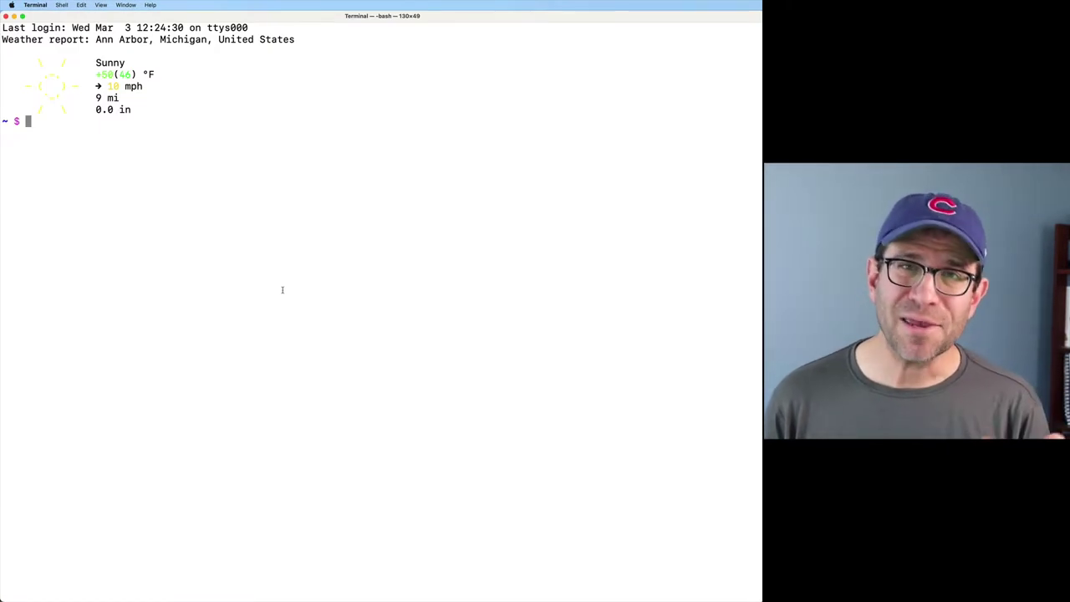
- Start an R session from the command line and evaluate 2+2 to test the installation
mouse_move(17, 231)
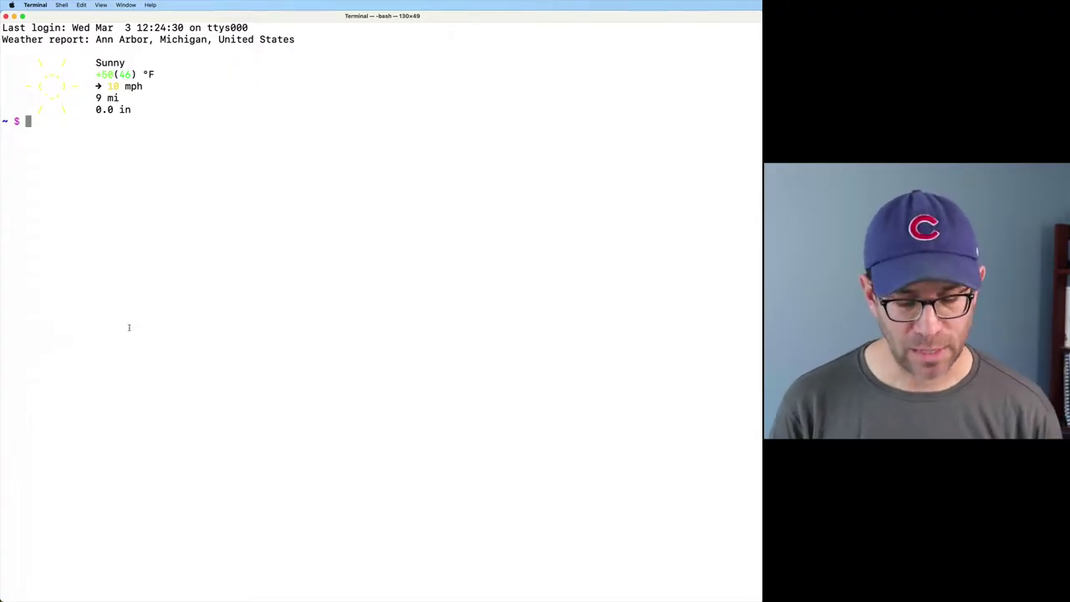
text(R)
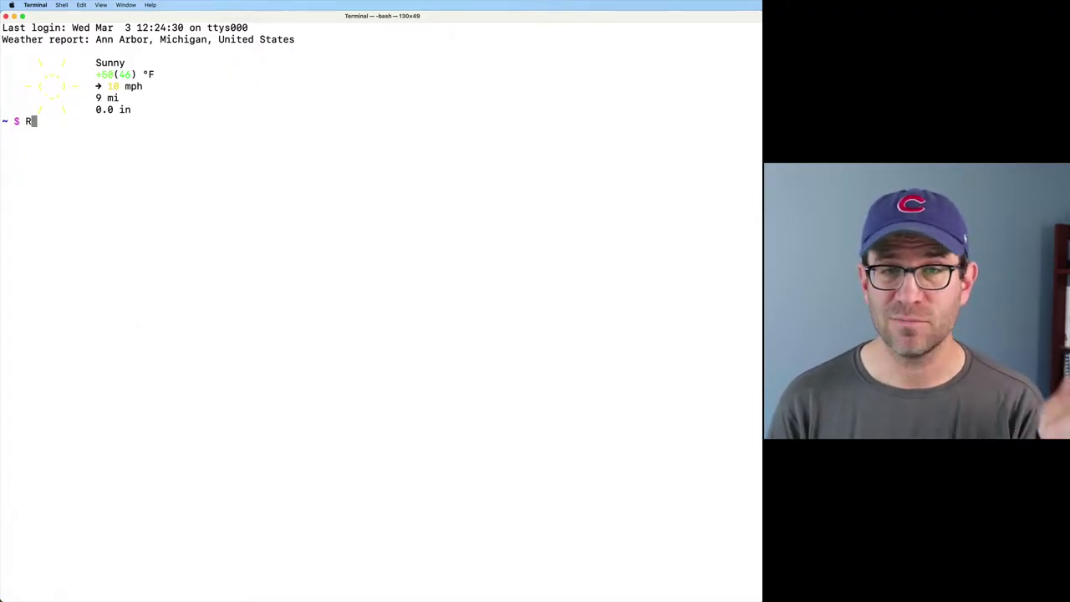
key(Return)
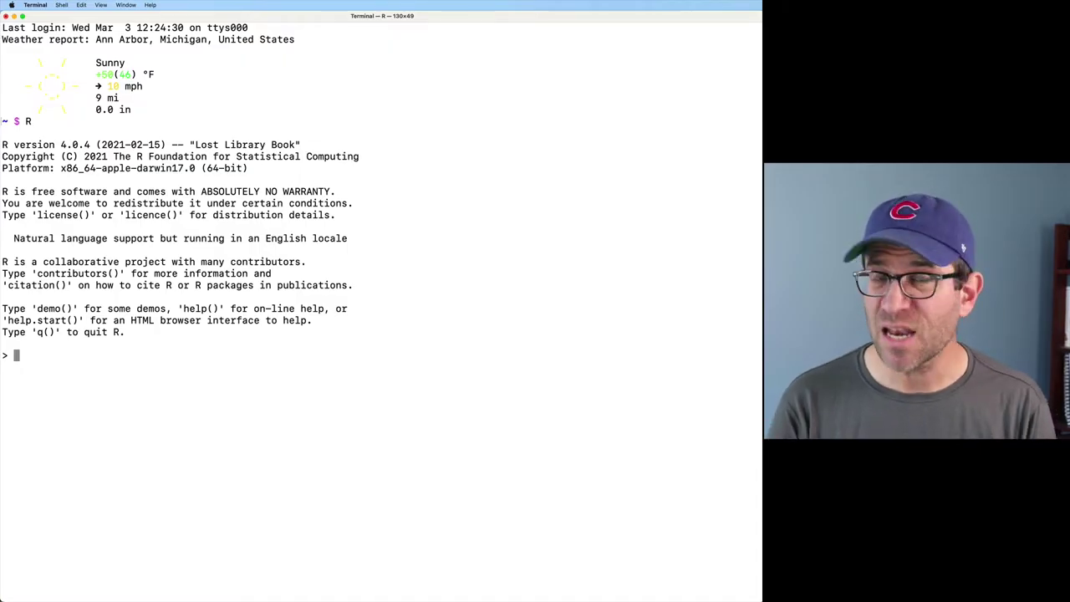
text(2+2)
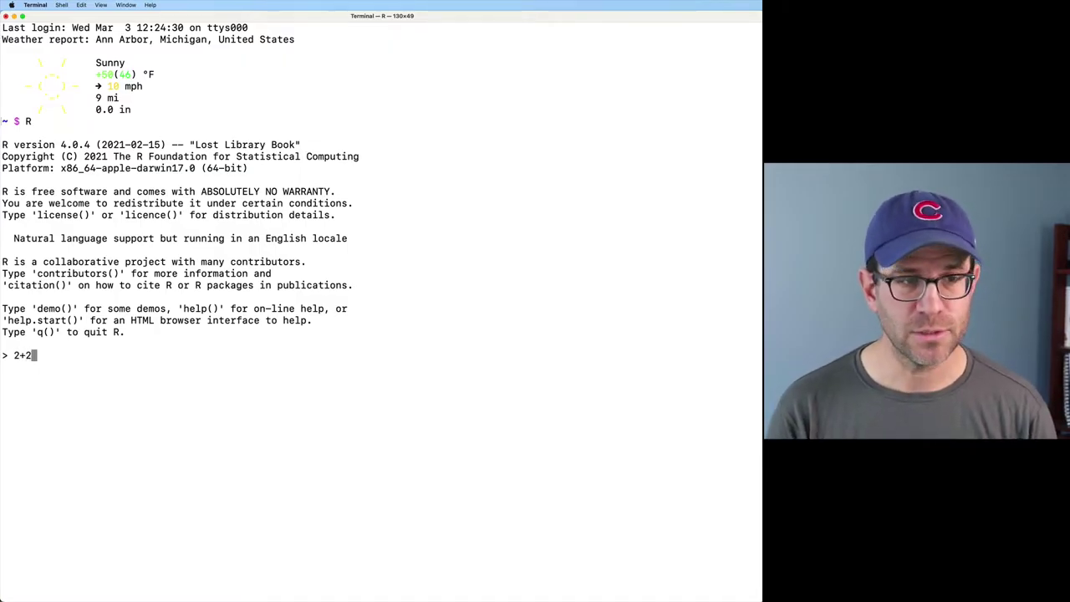
key(Return)
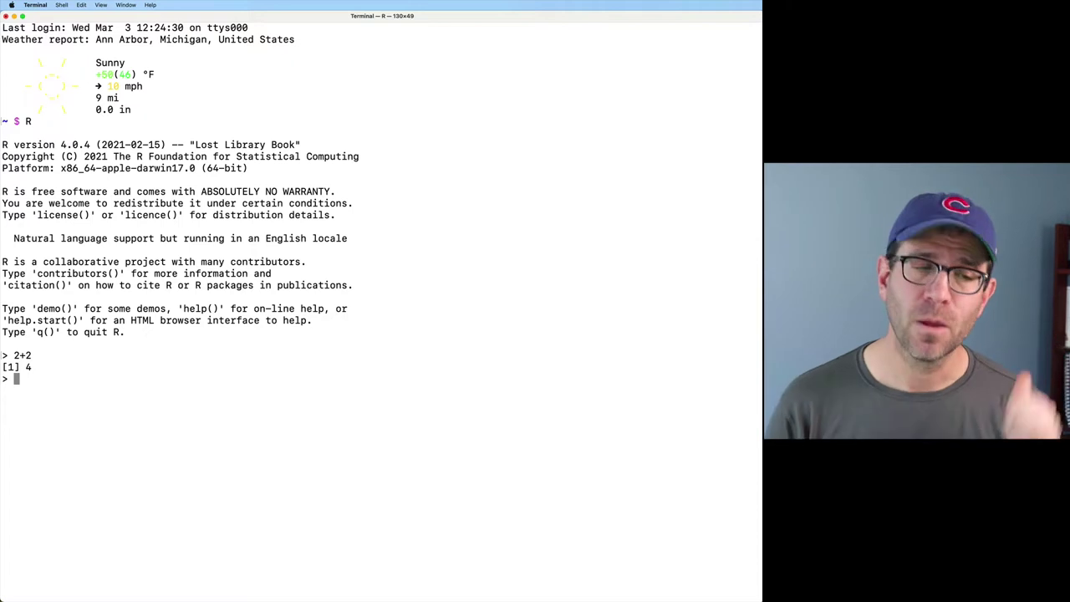
- Quit the R session with q(), cancelling the mistyped attempt, and quit Terminal
text(q())
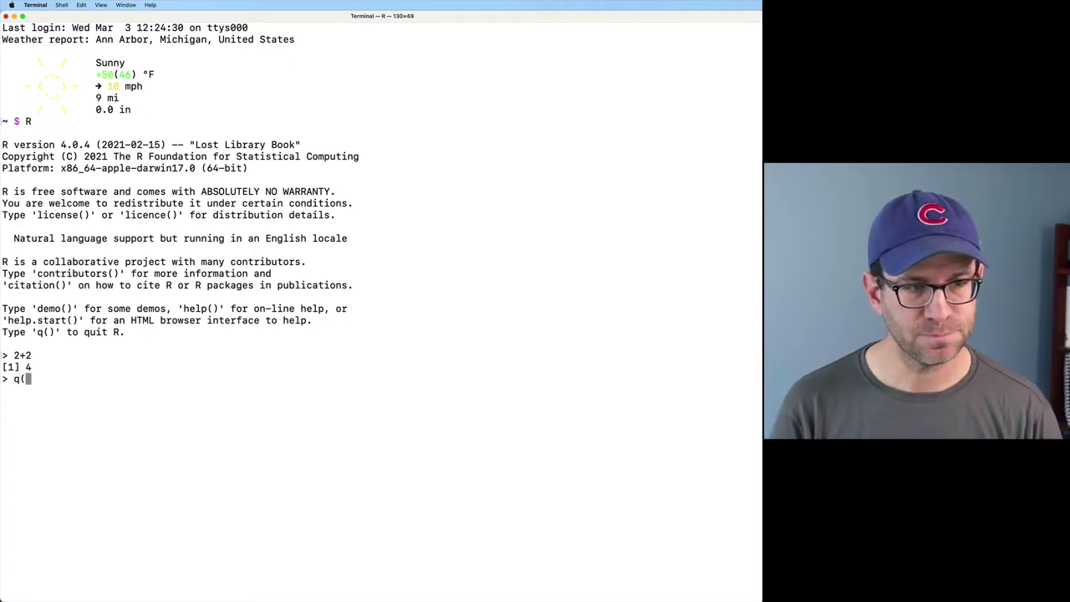
key(Return)
text(q())
key(ctrl+c)
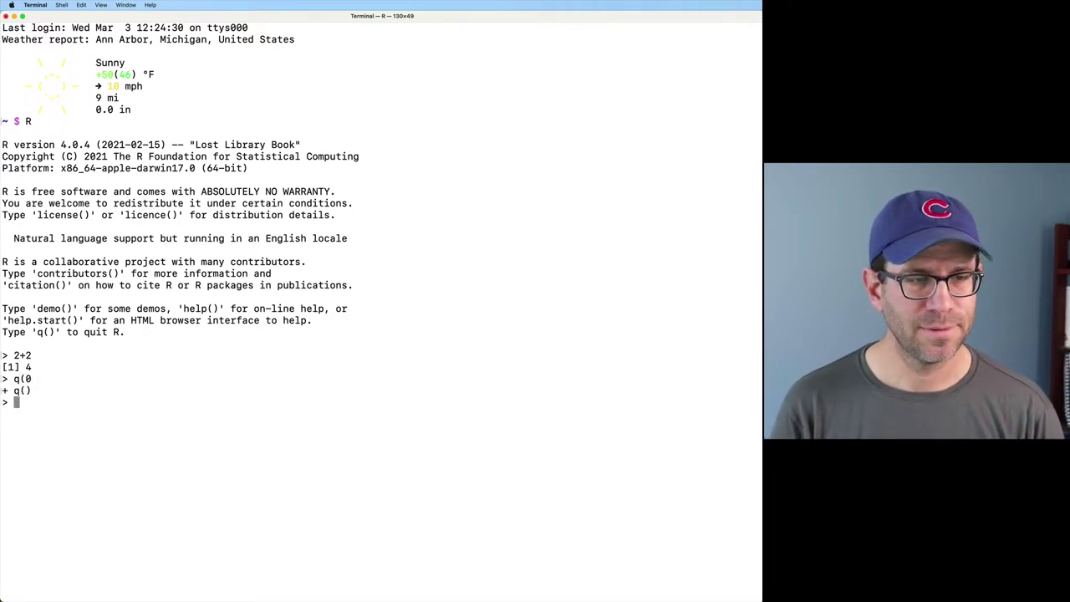
text(q())
key(Return)
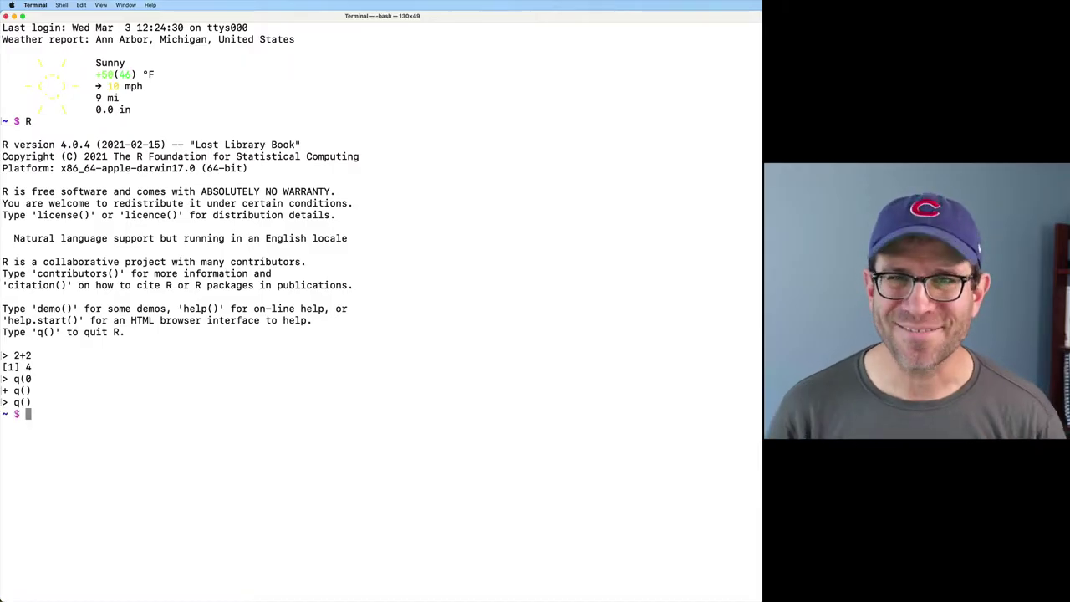
key(super+q)
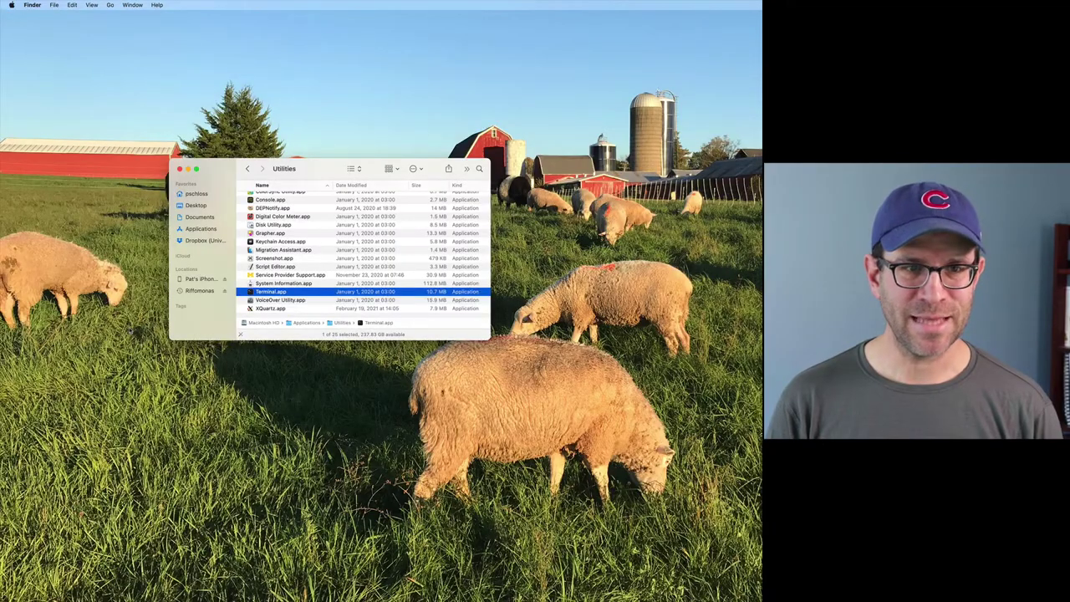
- Switch back to Safari with the R for Mac OS X download page
mouse_move(3, 117)
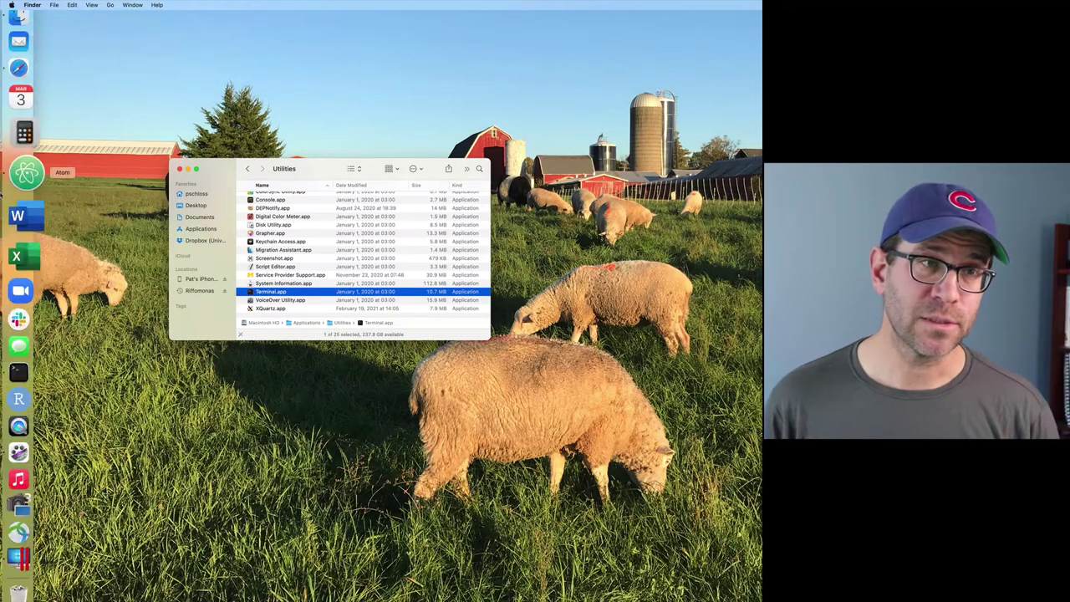
click(26, 91)
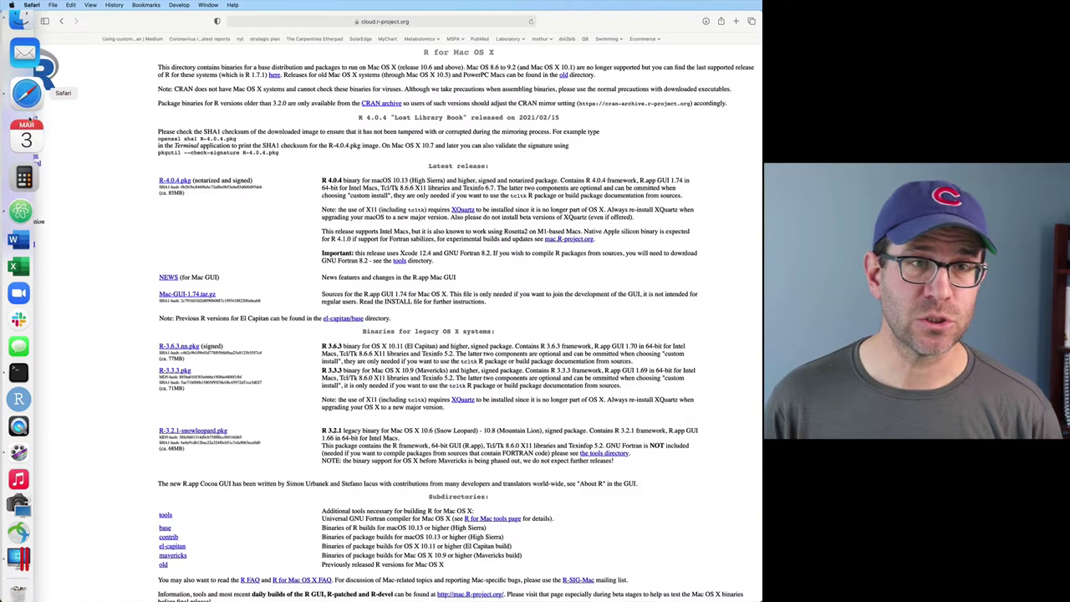
- Go to rstudio.com and open the RStudio IDE download page
click(322, 23)
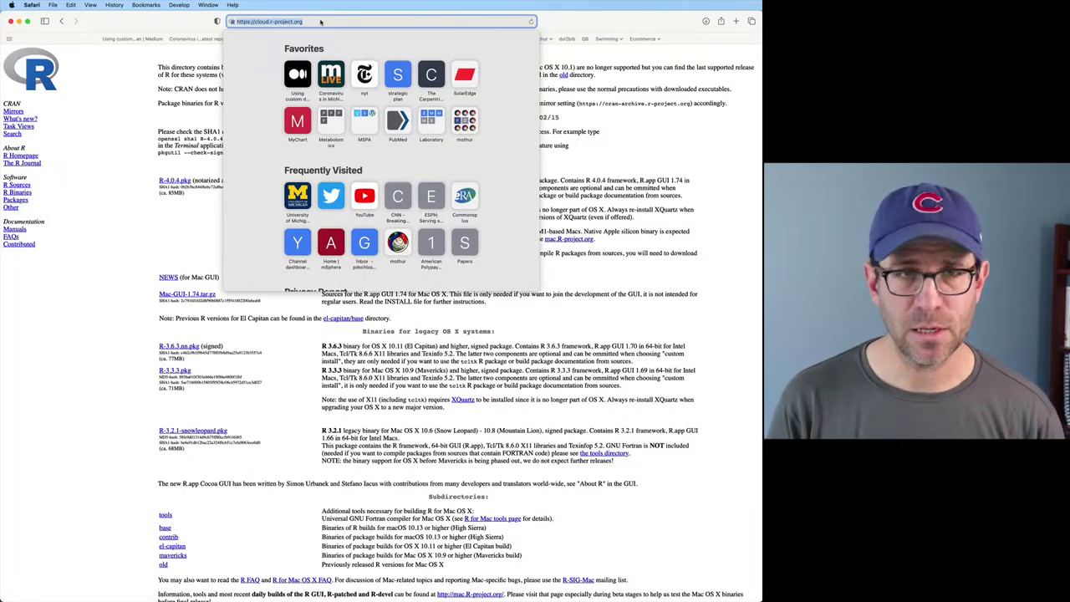
text(rstudio.com)
key(Return)
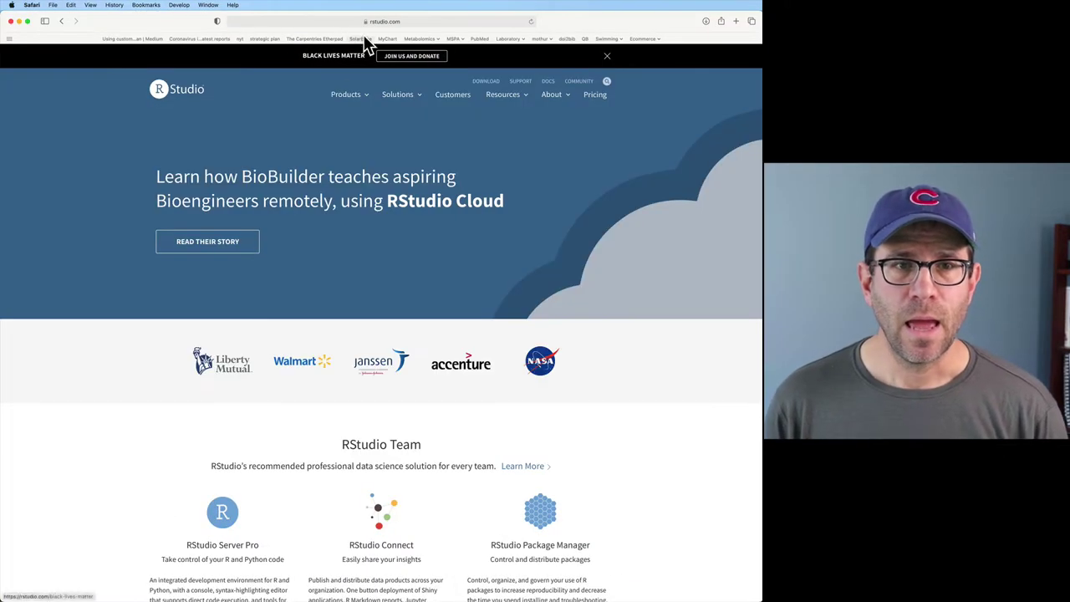
click(487, 84)
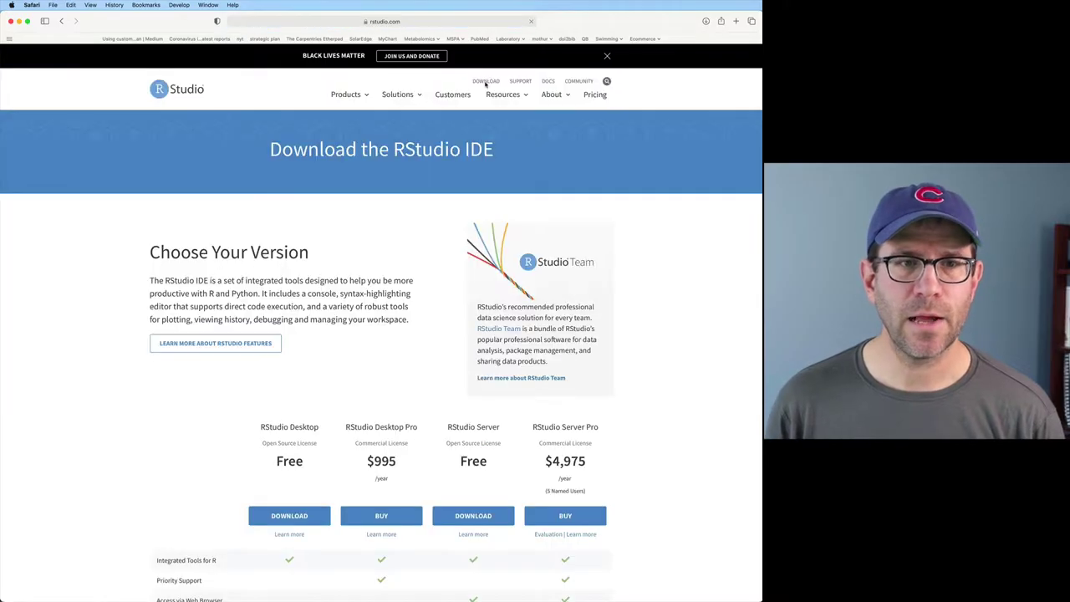
- Choose the free RStudio Desktop edition and download the RStudio 1.4.1106 installer for Mac
scroll(151, 356, down, 10)
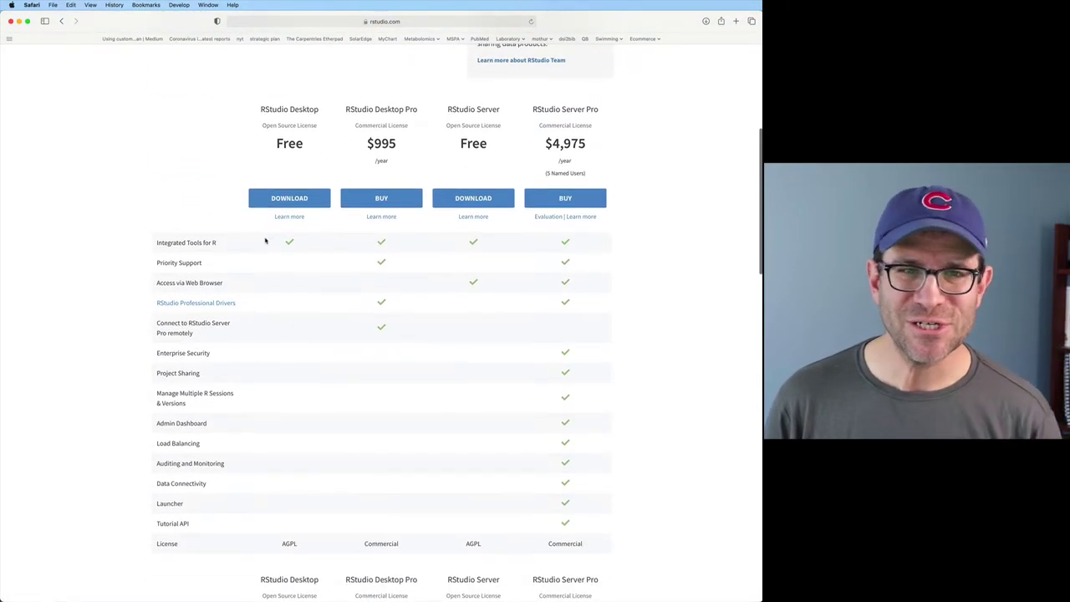
scroll(264, 217, up, 1)
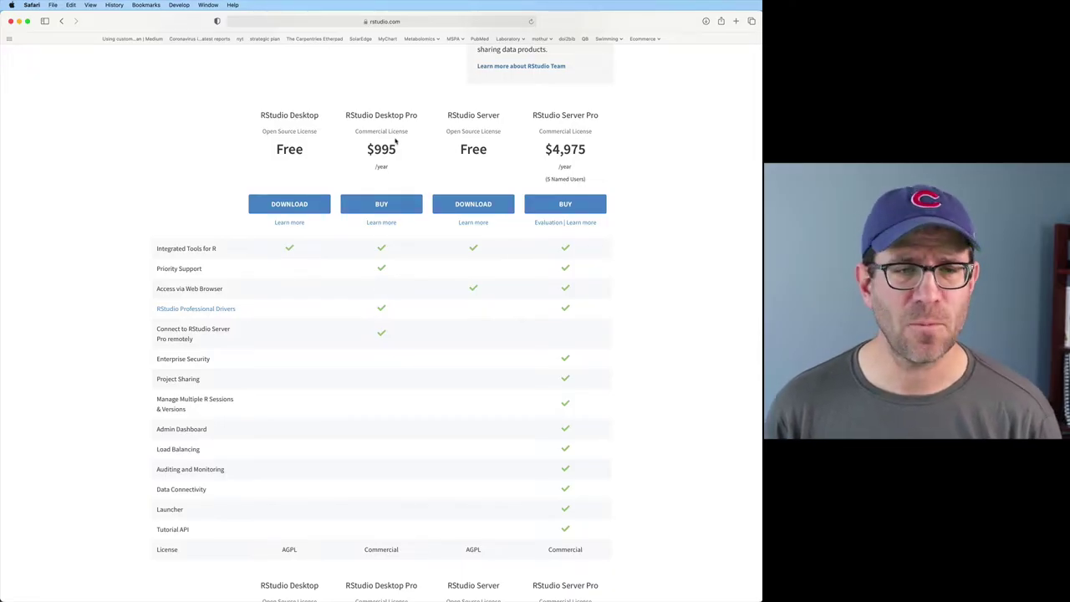
scroll(396, 142, down, 1)
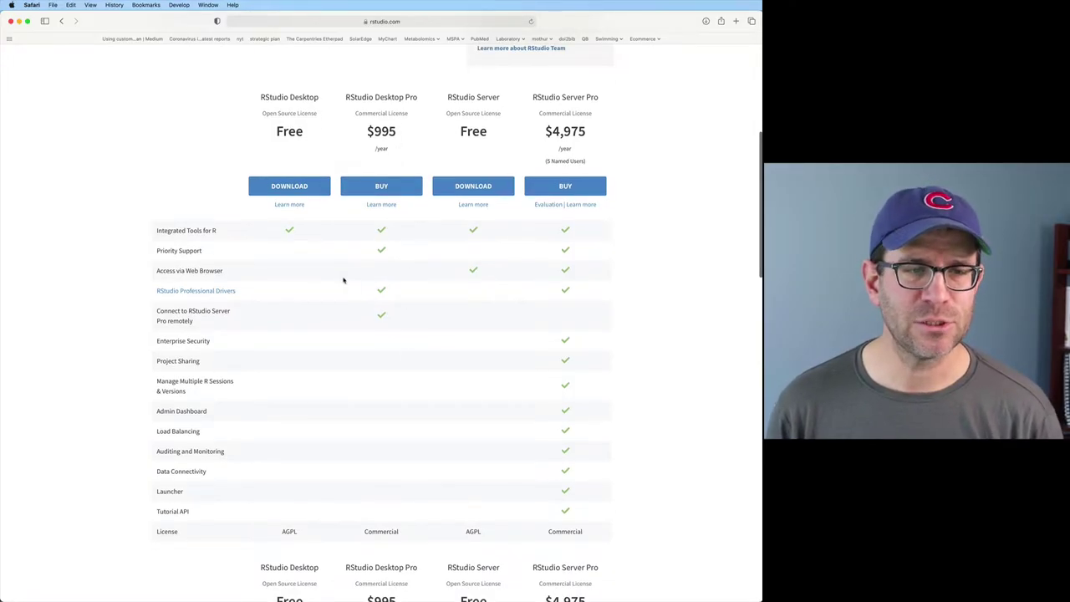
scroll(330, 252, down, 1)
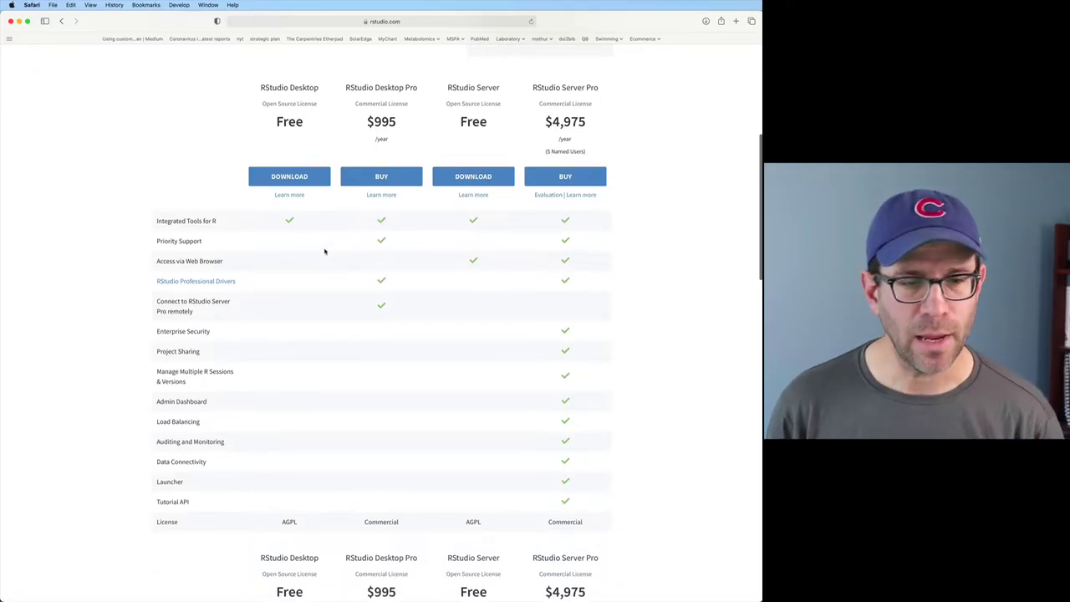
scroll(325, 250, up, 2)
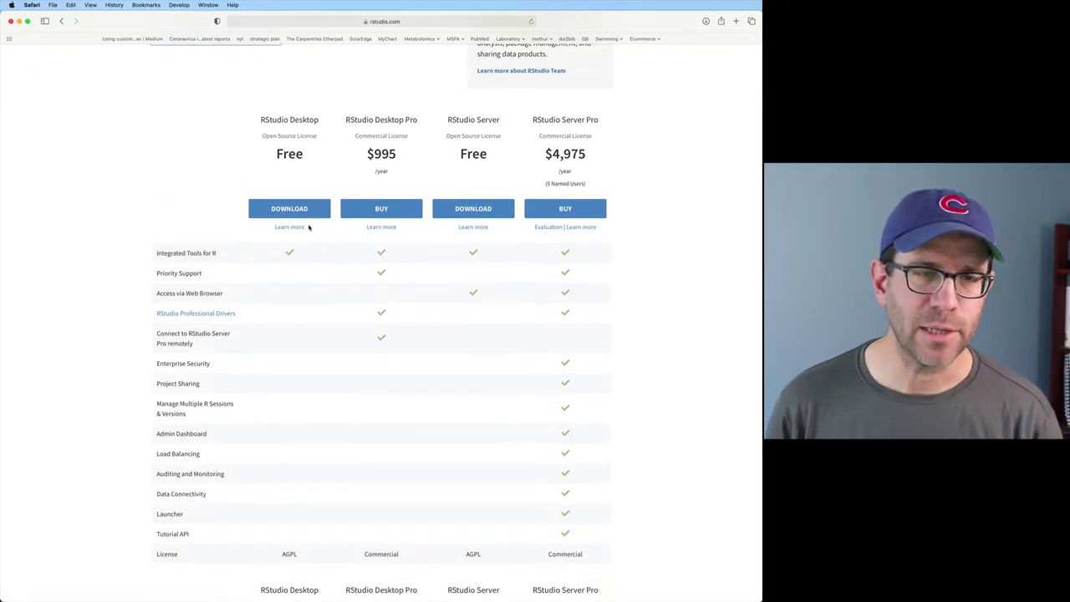
click(288, 209)
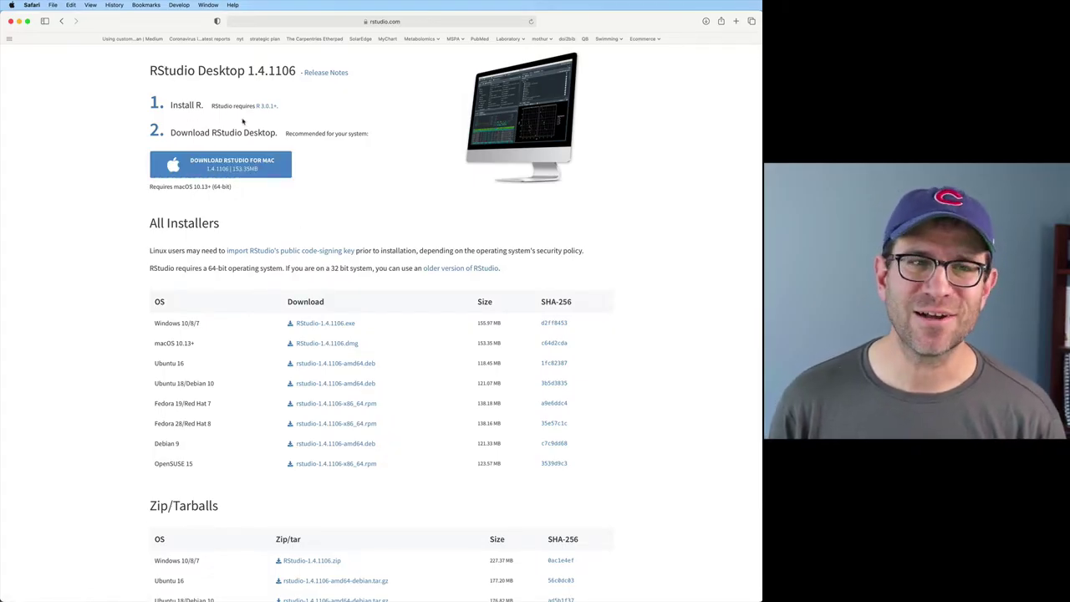
click(224, 170)
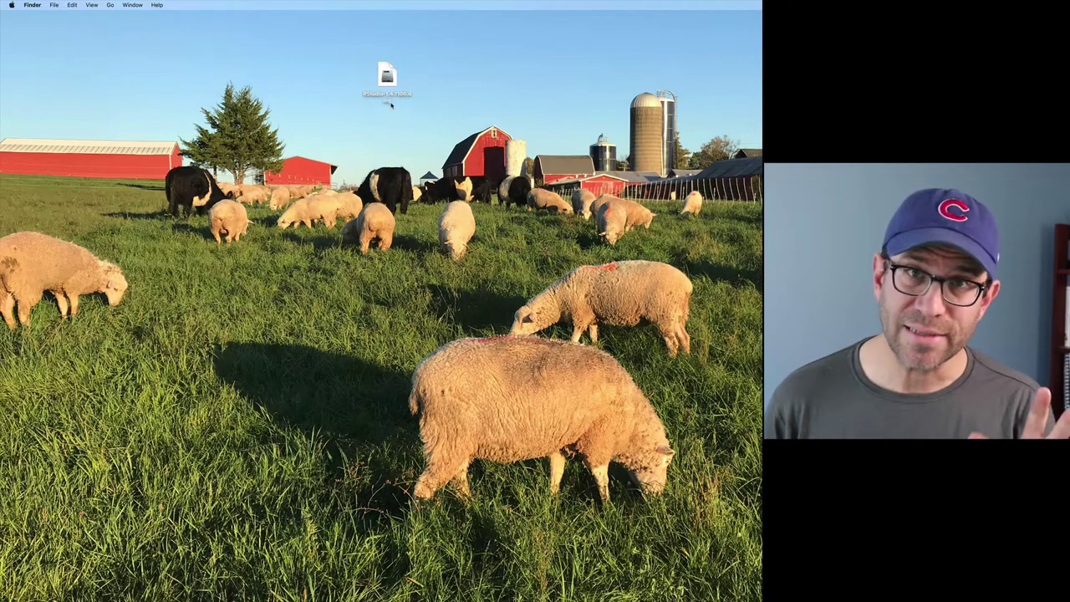
- Open the RStudio-1.4.1106.dmg disk image and copy RStudio.app into Applications, replacing the existing copy
click(386, 79)
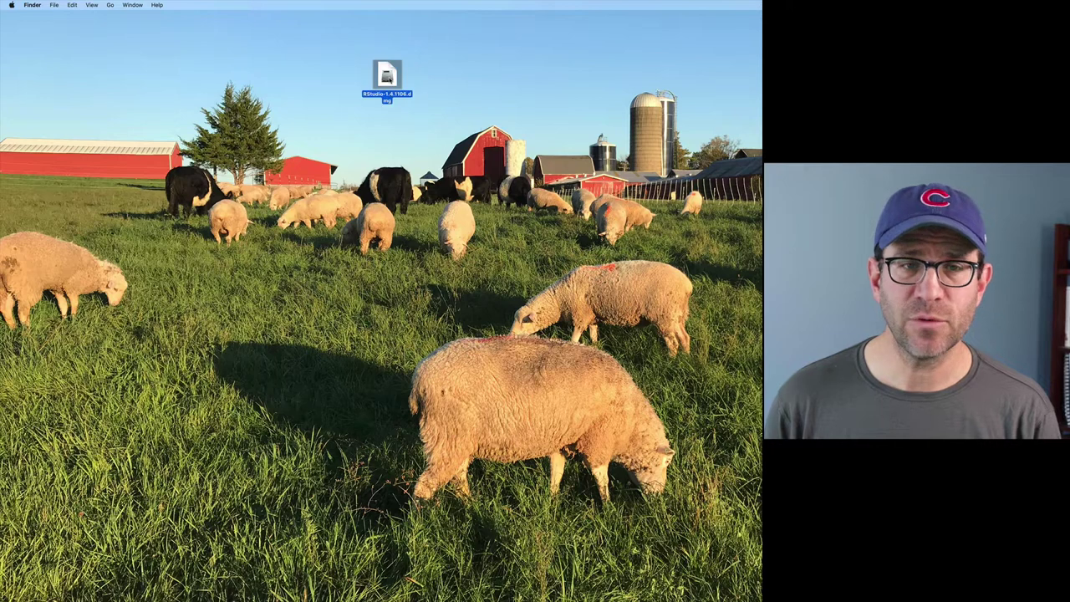
double_click(386, 79)
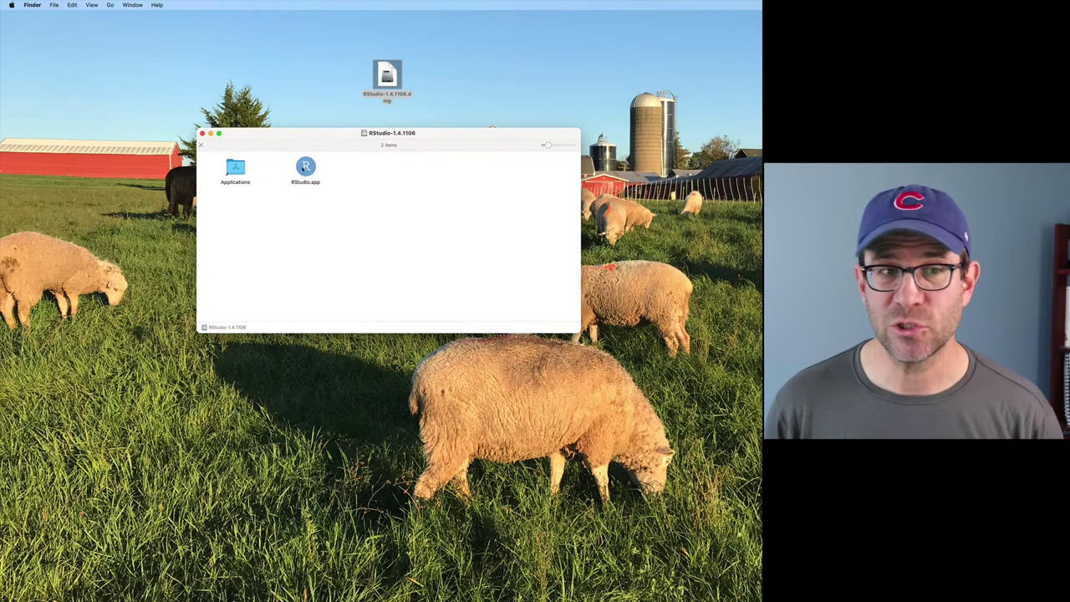
drag(305, 168, 313, 191)
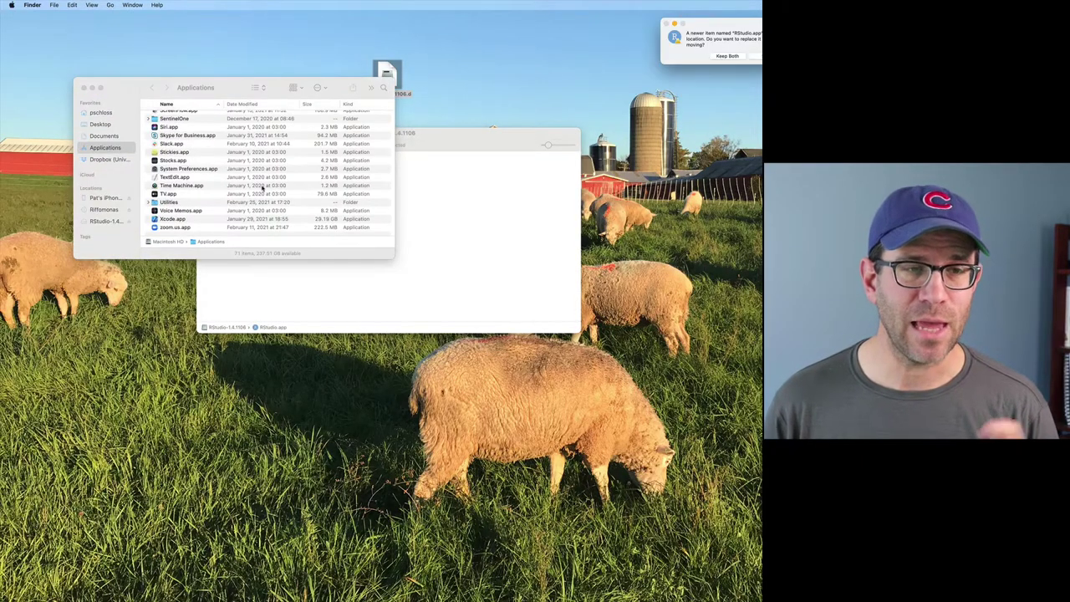
click(790, 56)
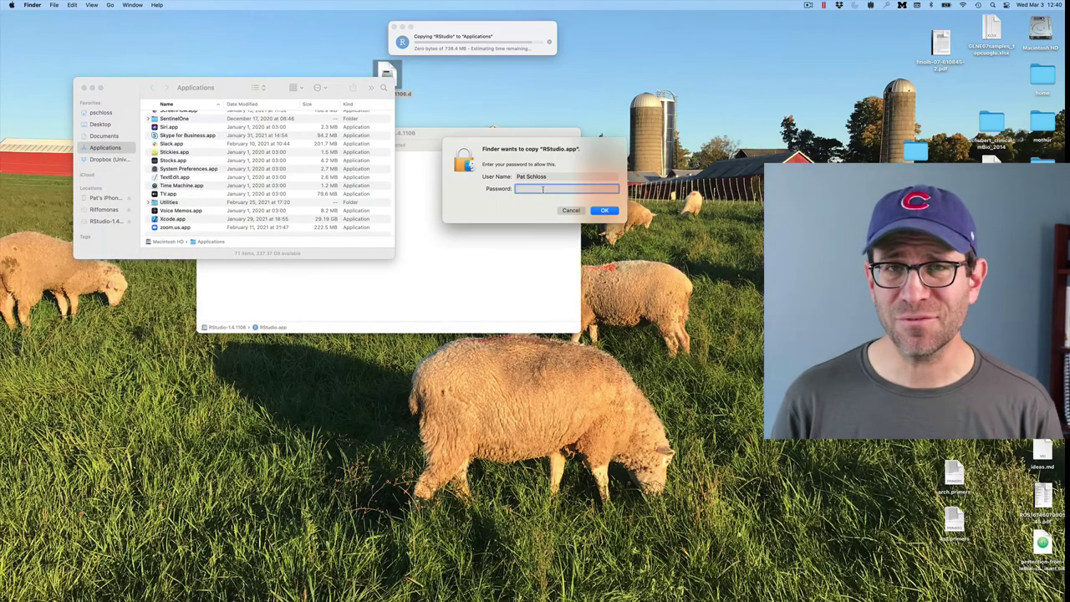
- Enter the account password to authorize Finder to copy RStudio.app, re-entering it after the first attempt
text(••••••)
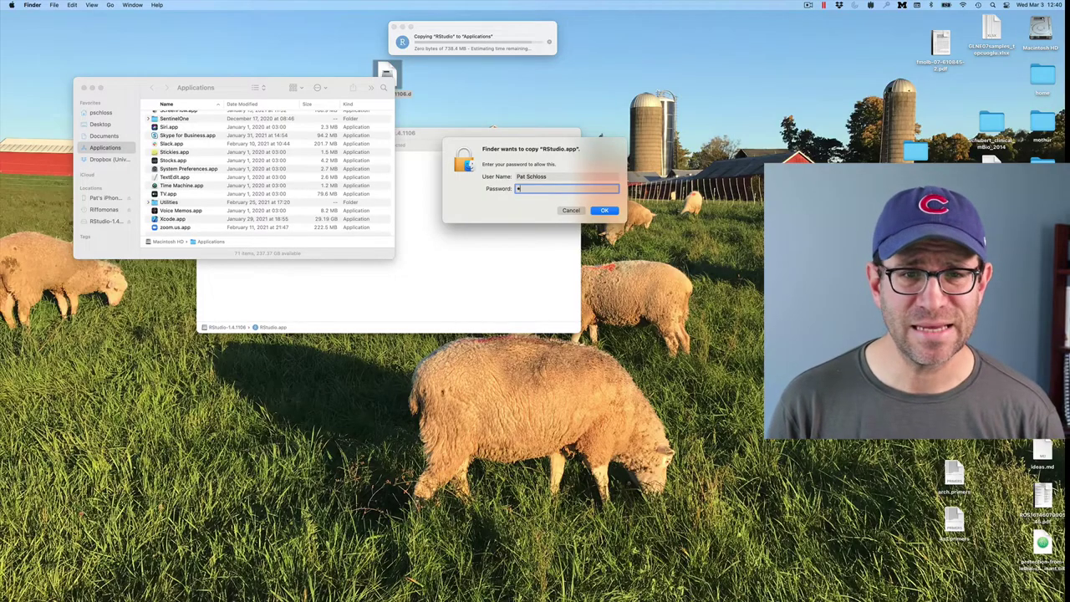
text(•••)
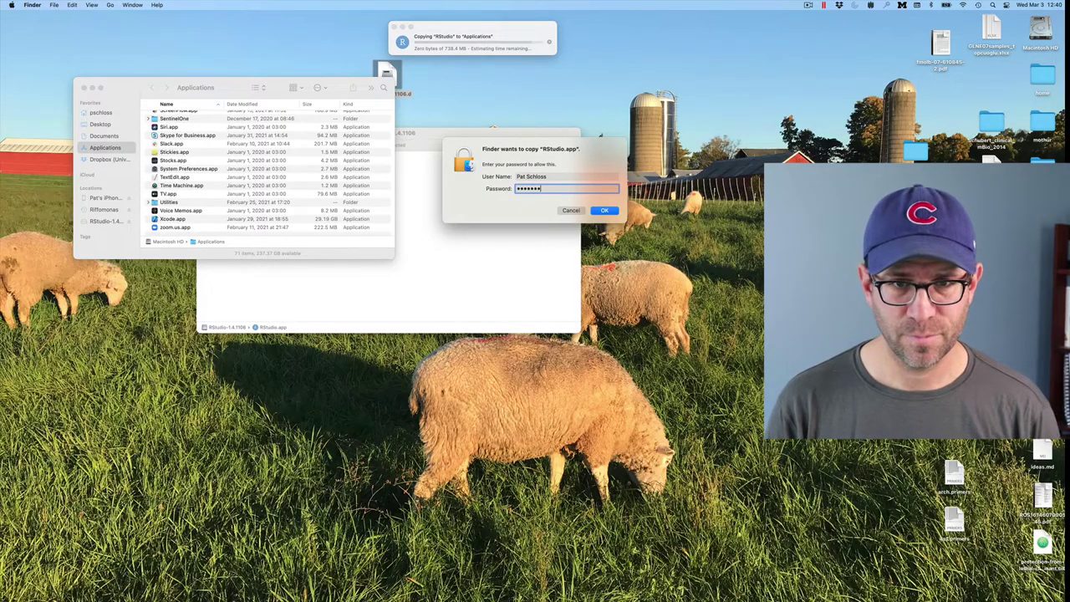
key(Return)
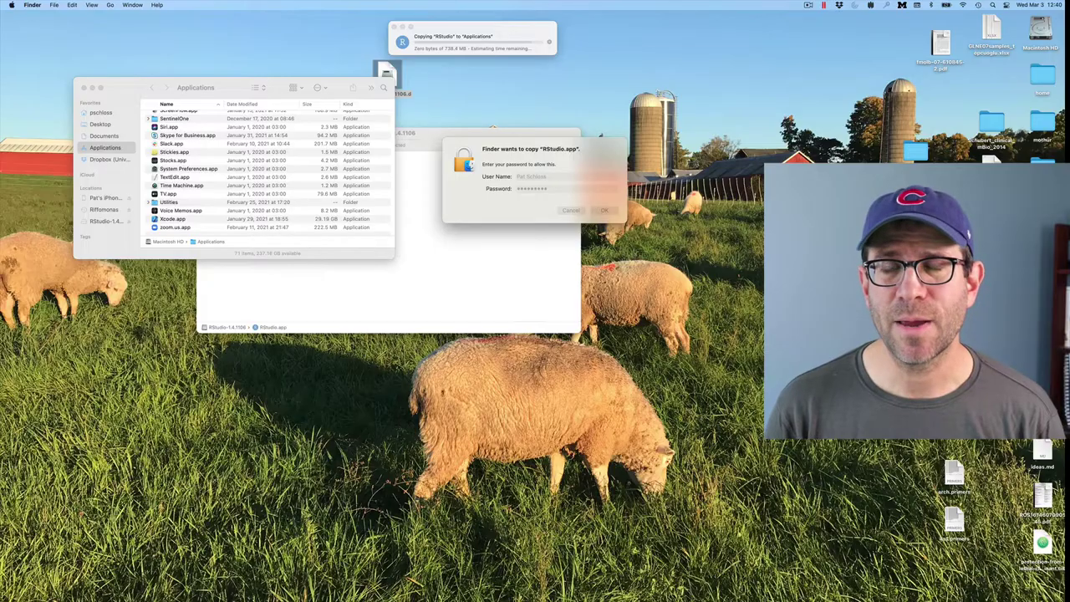
text(••)
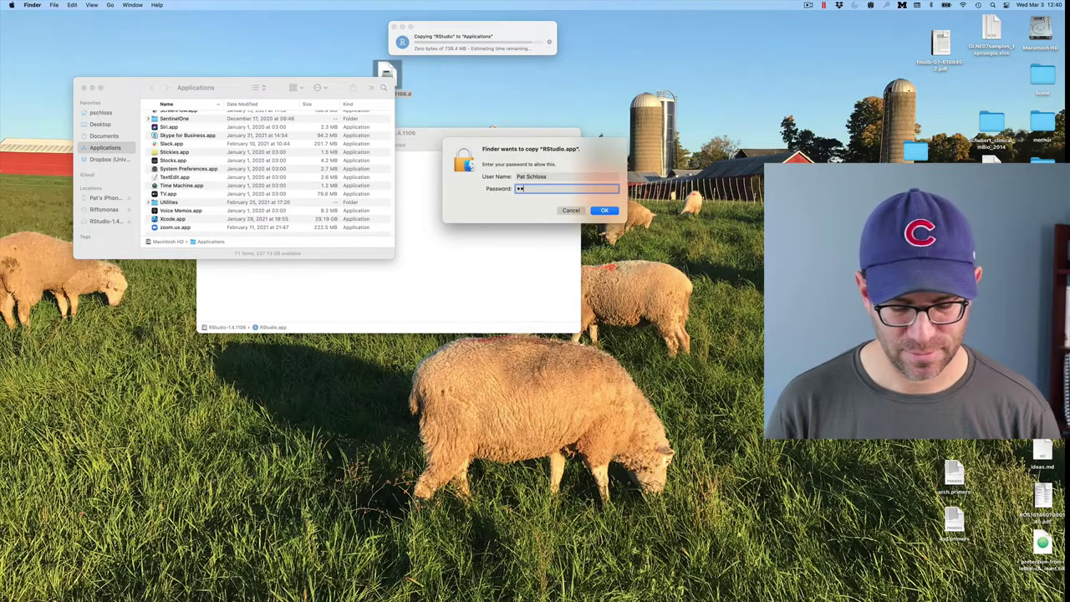
text(•••••)
key(Return)
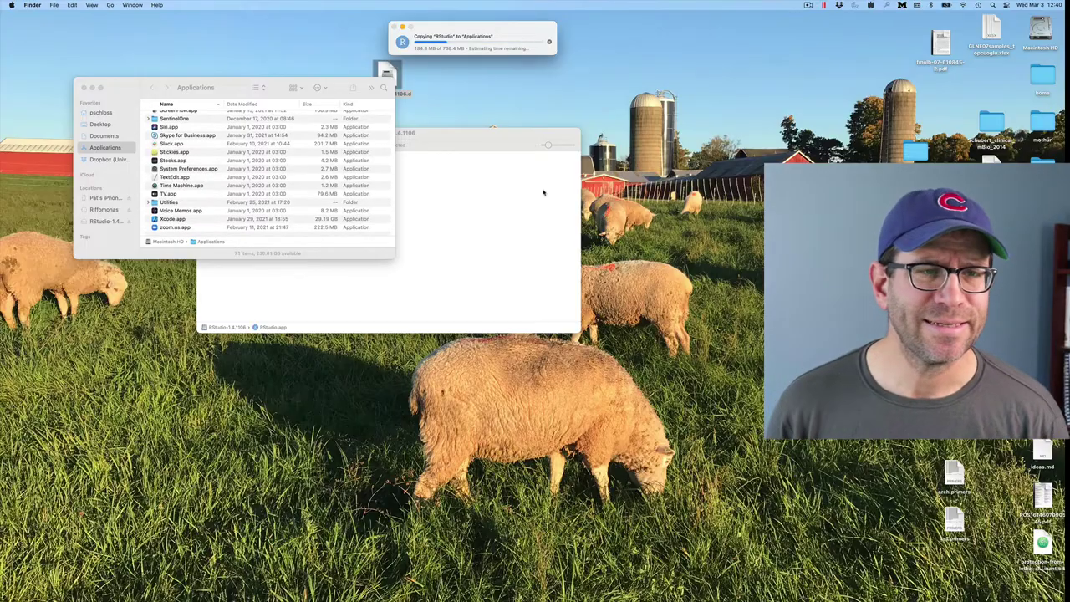
- Launch RStudio.app from the Applications folder and approve opening the app downloaded from the internet
scroll(292, 206, up, 5)
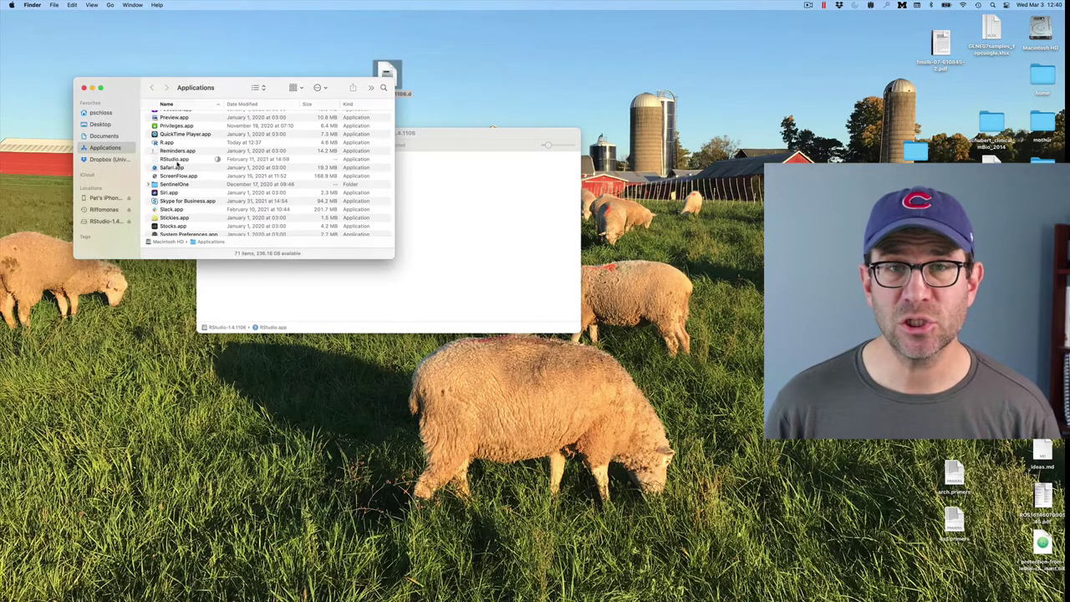
click(175, 159)
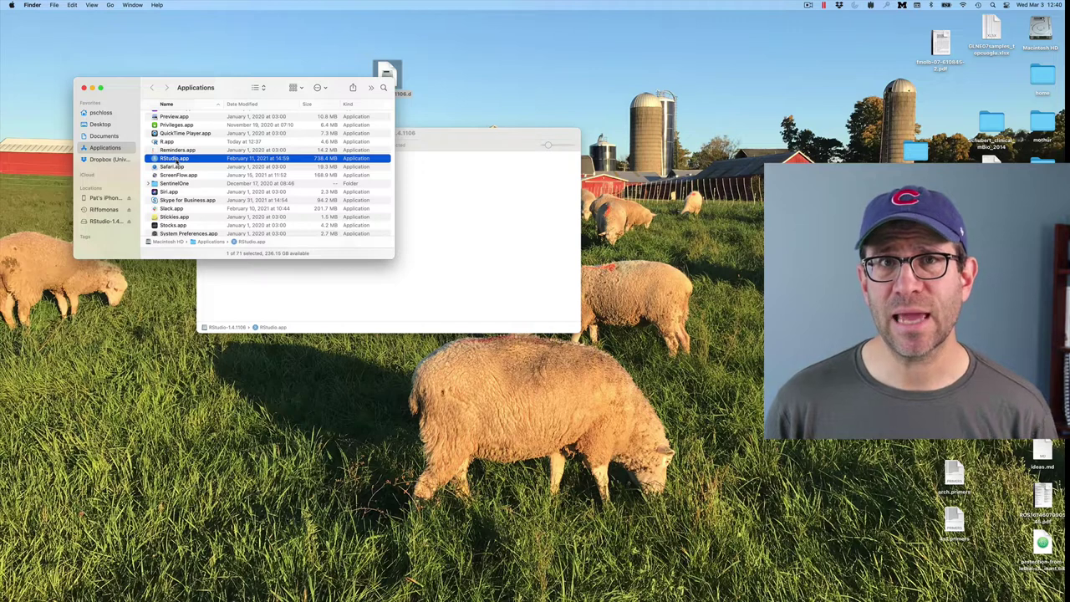
double_click(175, 159)
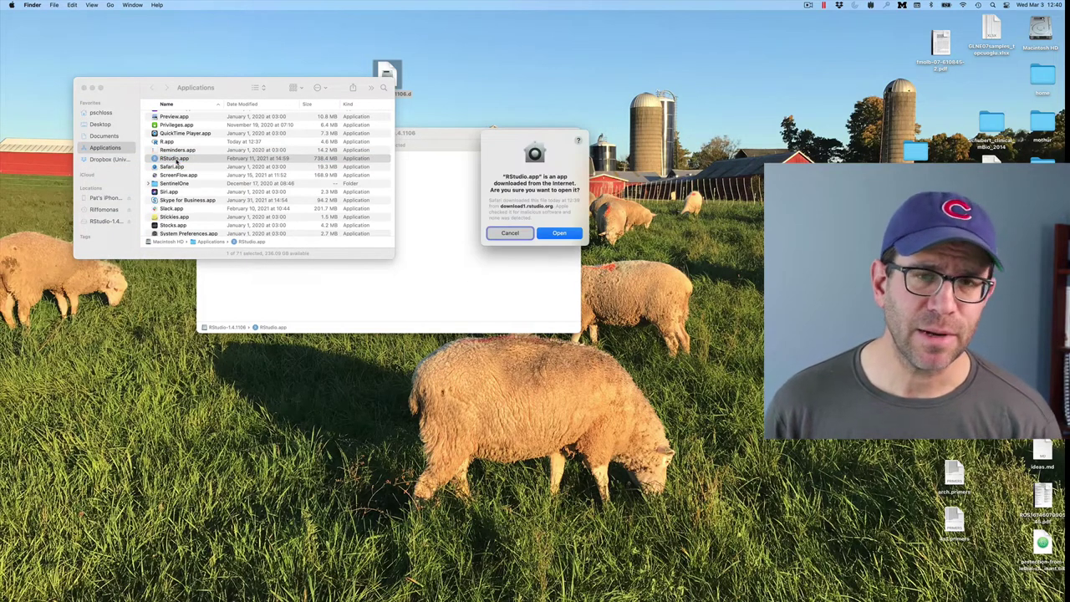
drag(548, 140, 408, 146)
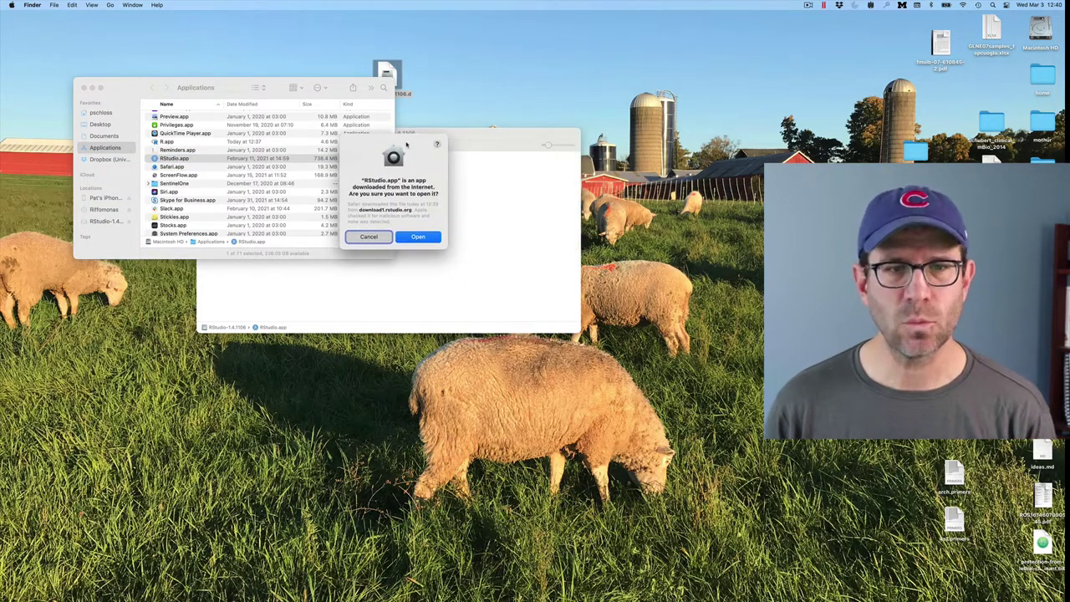
click(419, 237)
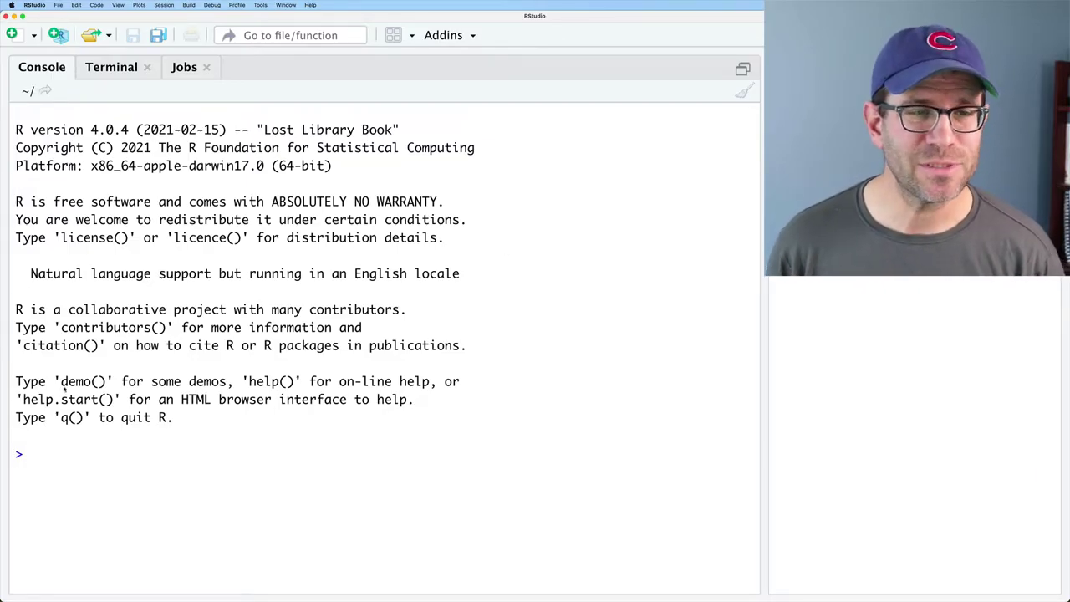
- Switch to Terminal to compare its R session with the RStudio console, and return to RStudio
key(super+Tab)
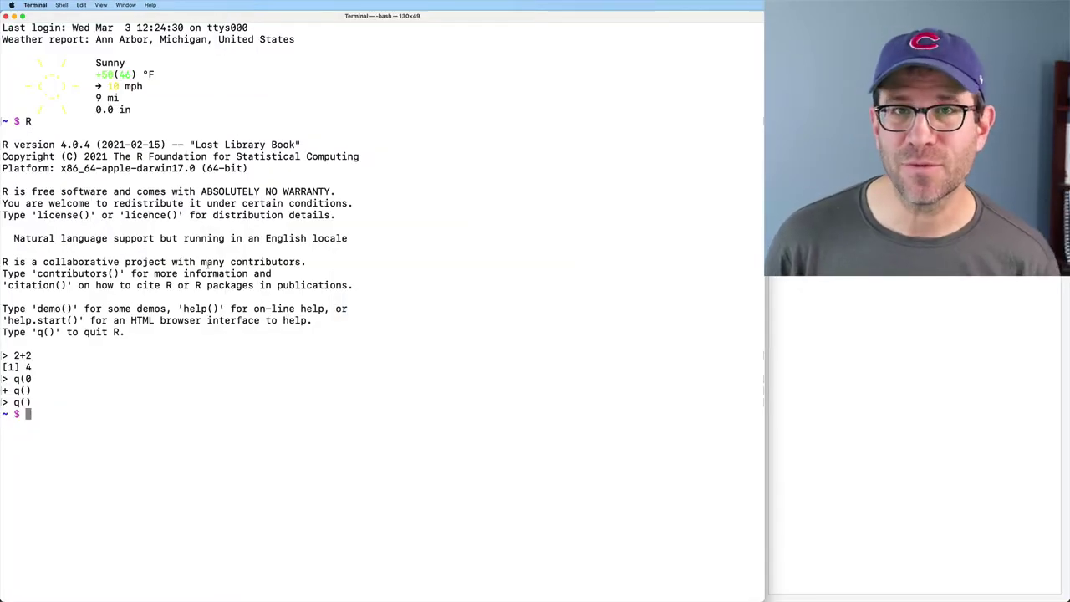
key(super+Tab)
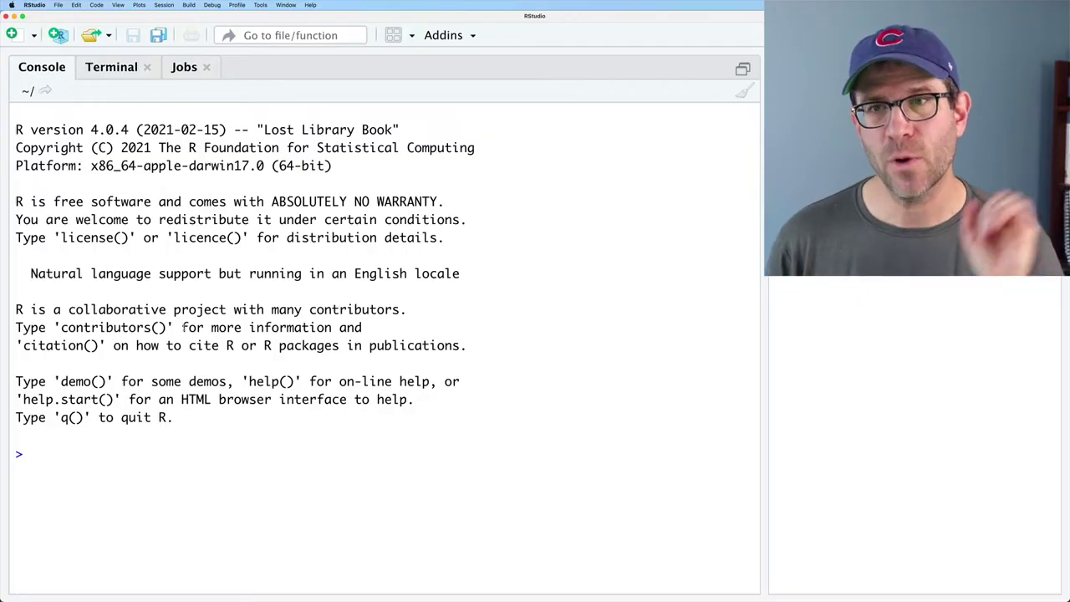
- Create a new R script and run 2+2 from it, and enlarge the Console pane
click(17, 38)
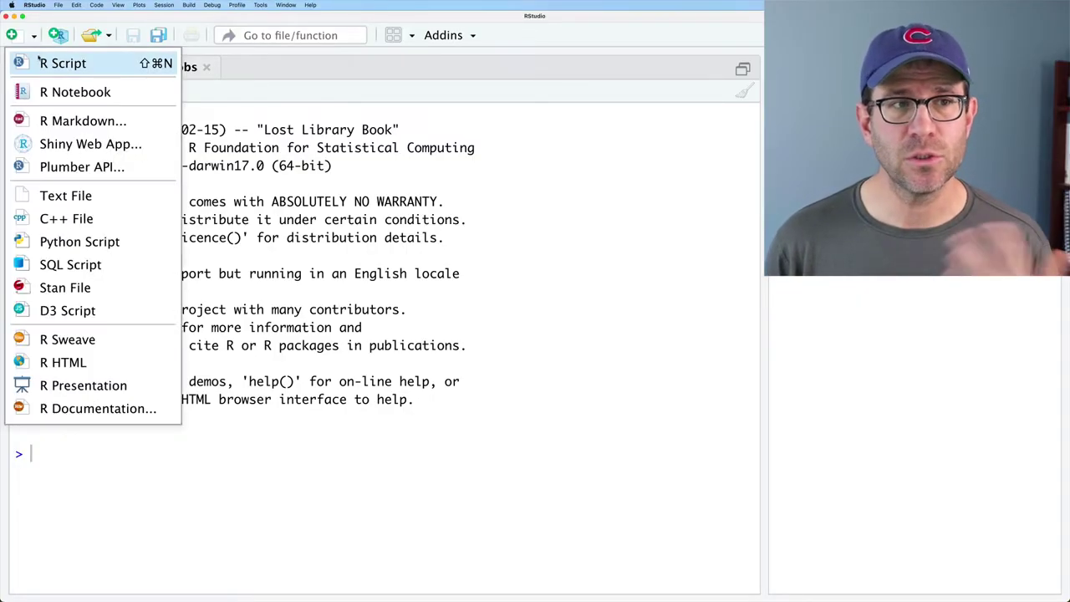
click(46, 63)
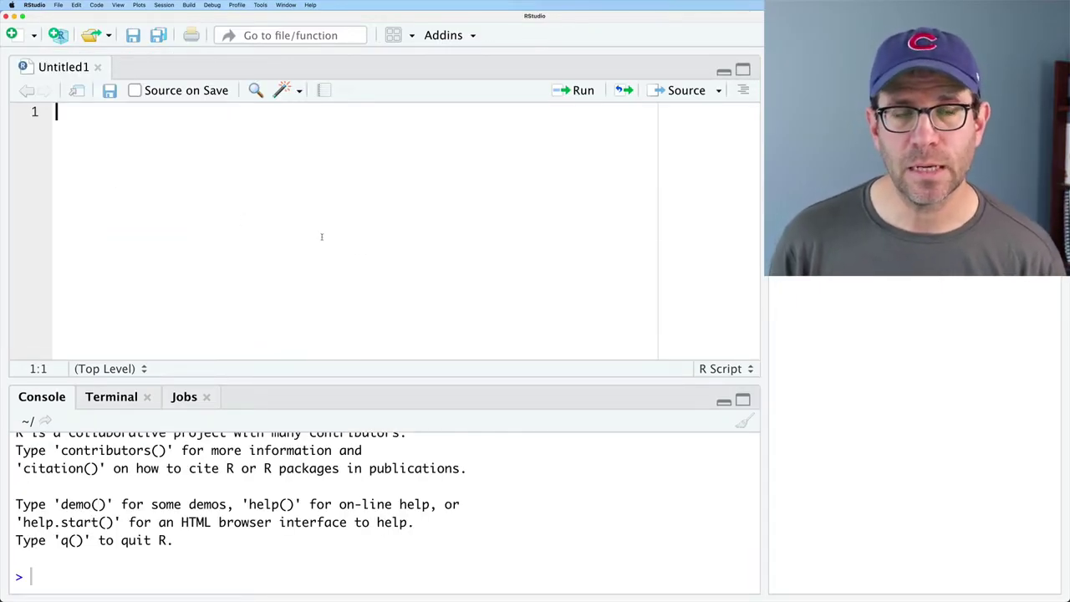
text(2+2)
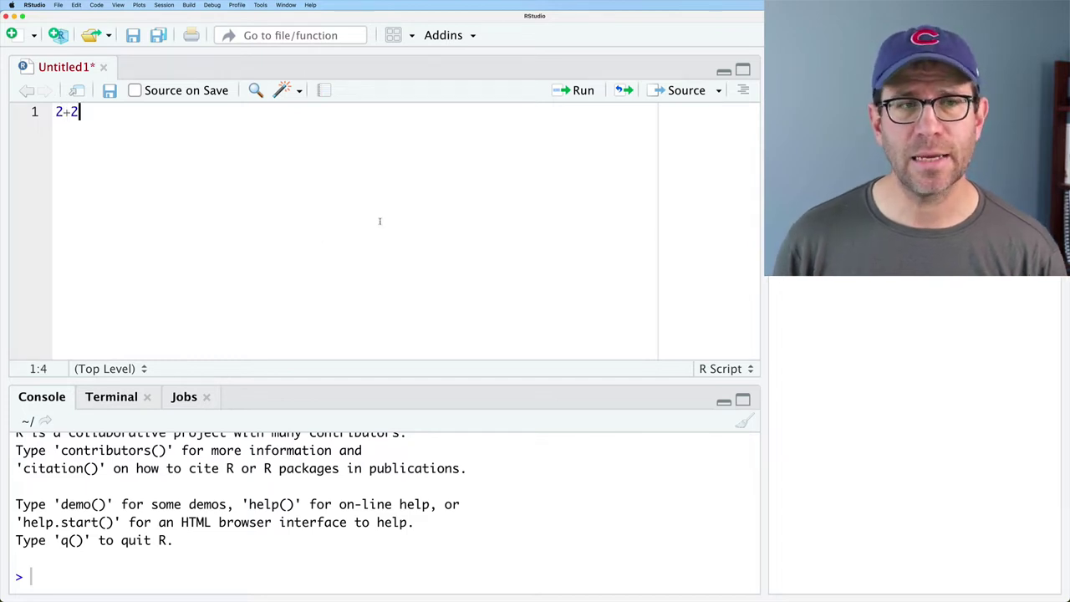
click(580, 95)
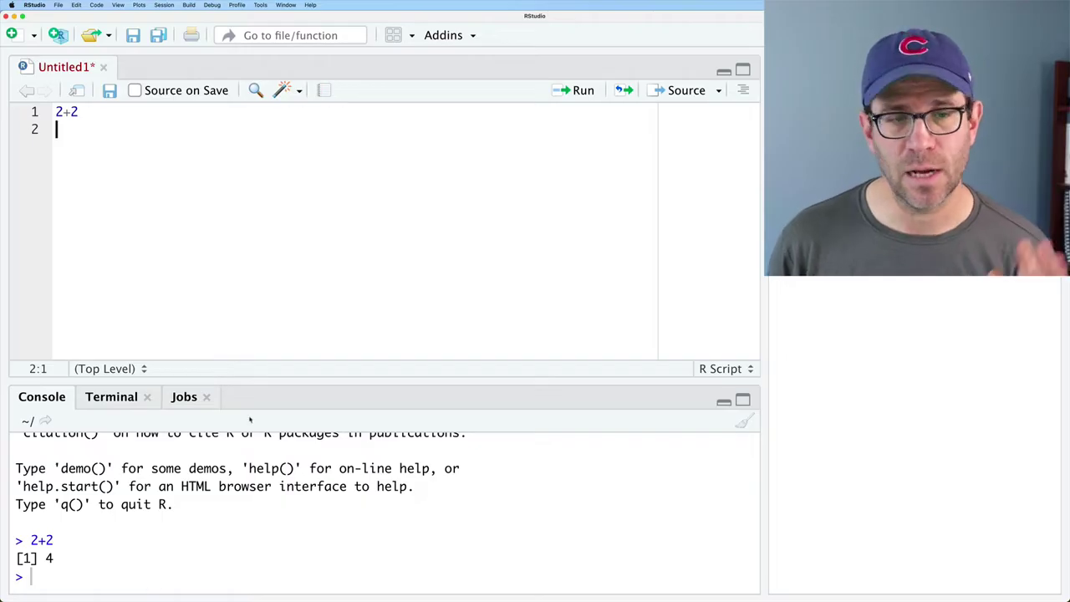
drag(266, 378, 261, 328)
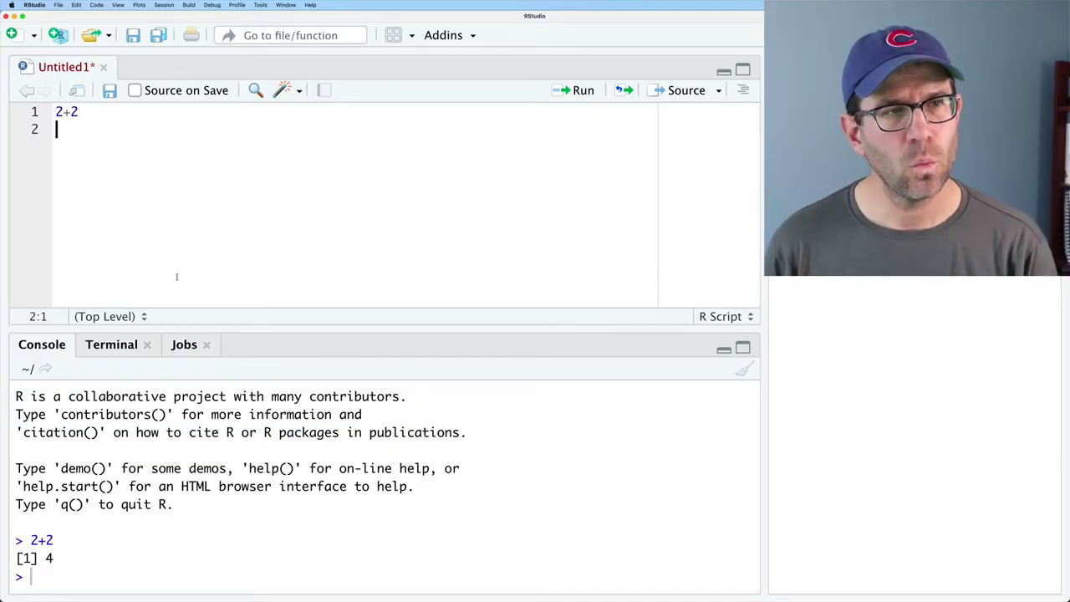
- Open the RStudio preferences and move the Options dialog aside so all its general settings are in view
mouse_move(2, 276)
click(33, 5)
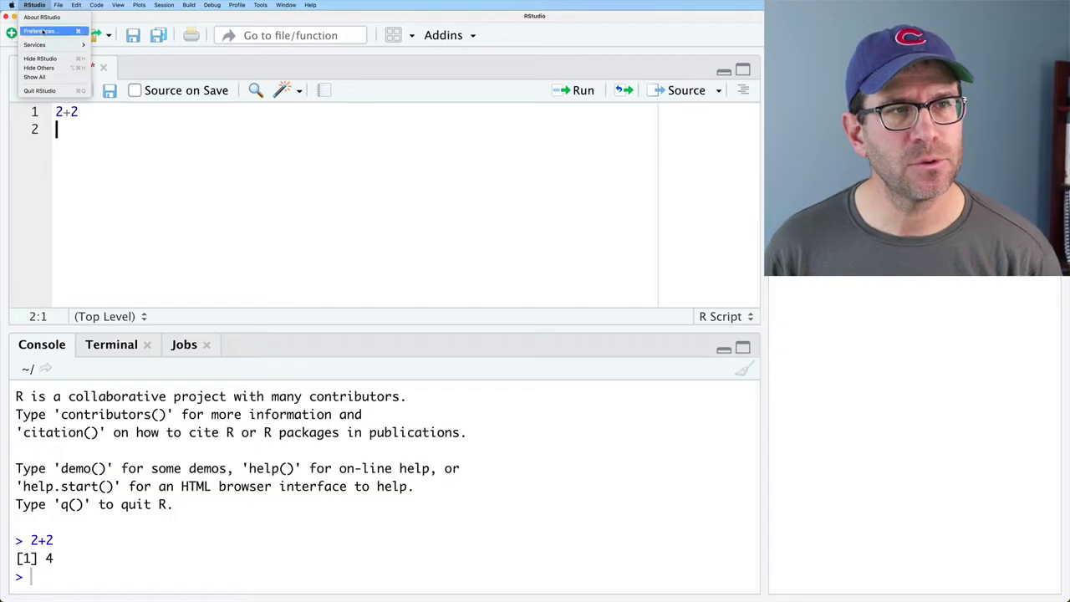
click(40, 31)
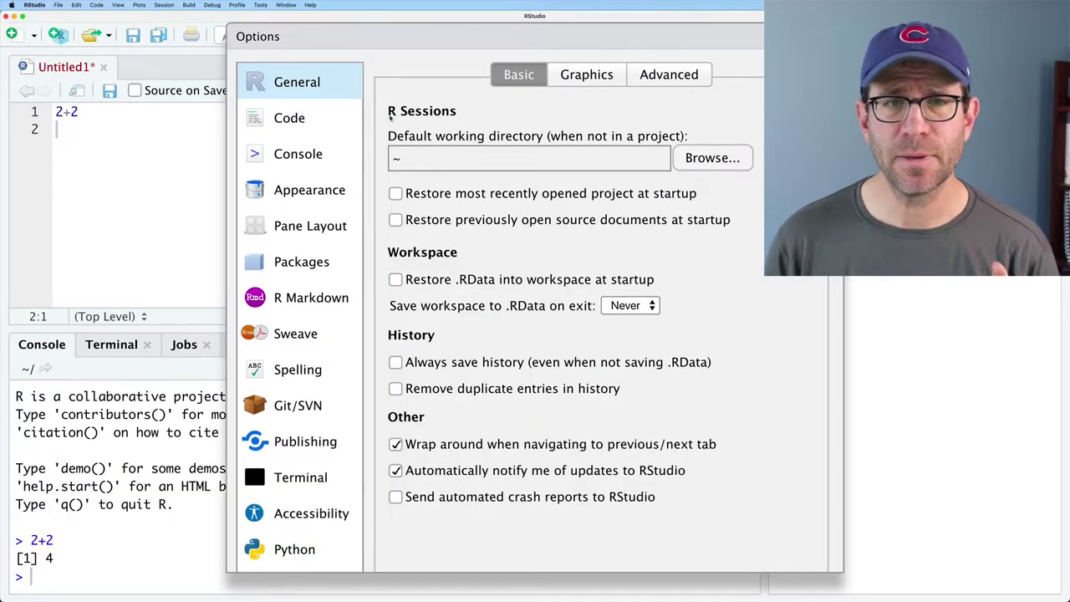
drag(452, 25, 294, 28)
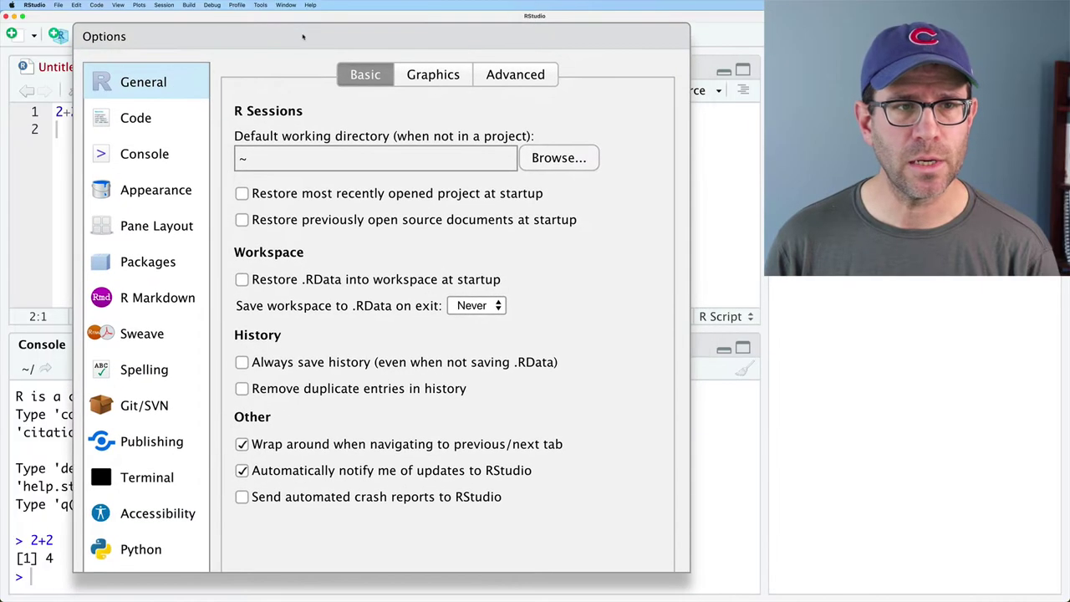
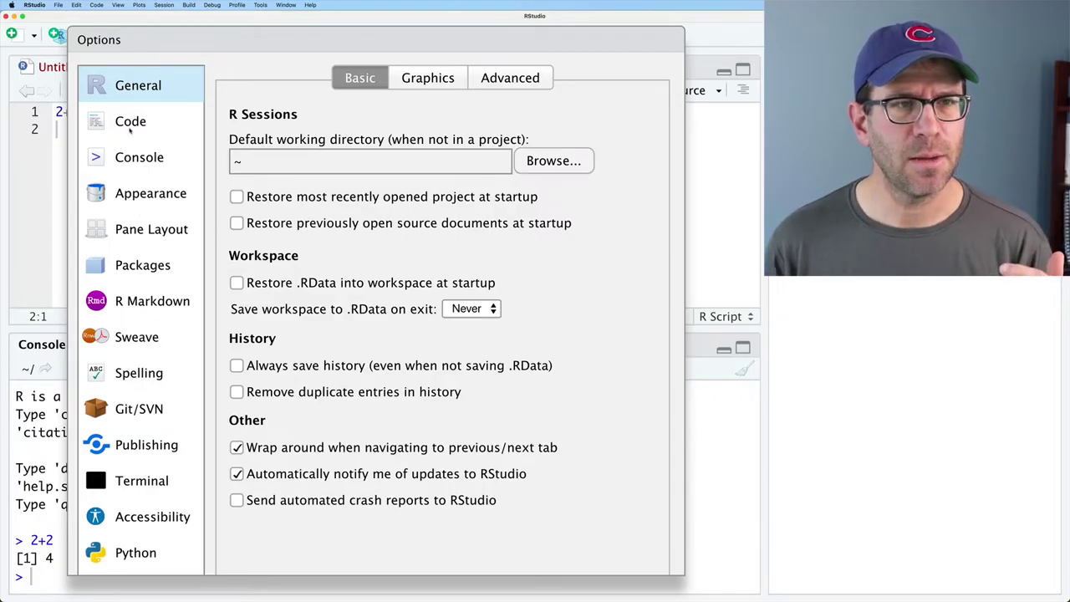
- Review the Code preferences, going through the Editing, Display, Saving and Diagnostics settings
click(132, 131)
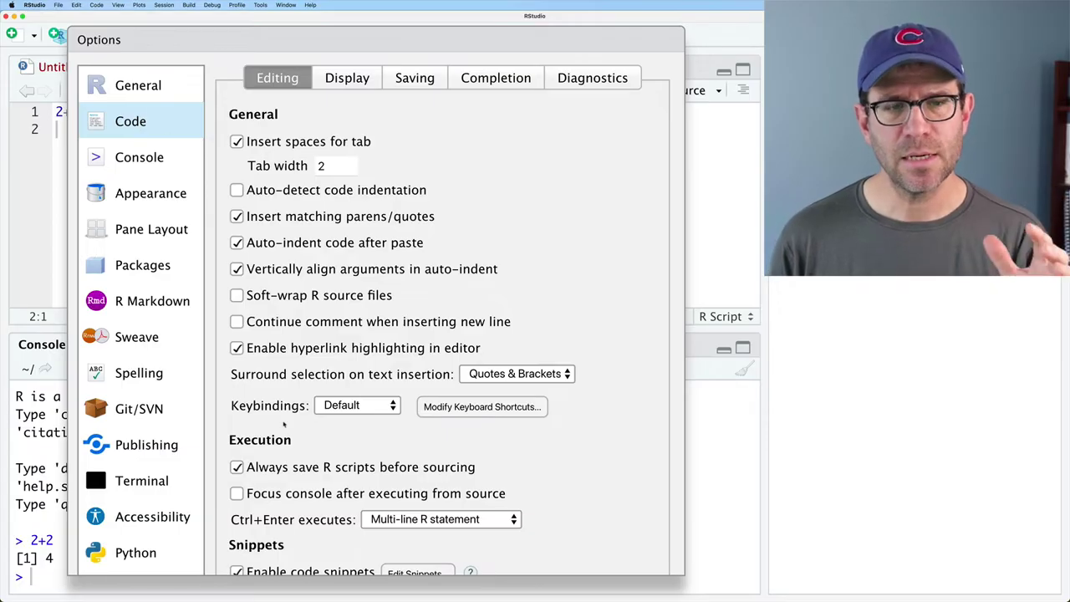
click(344, 83)
click(412, 85)
click(592, 78)
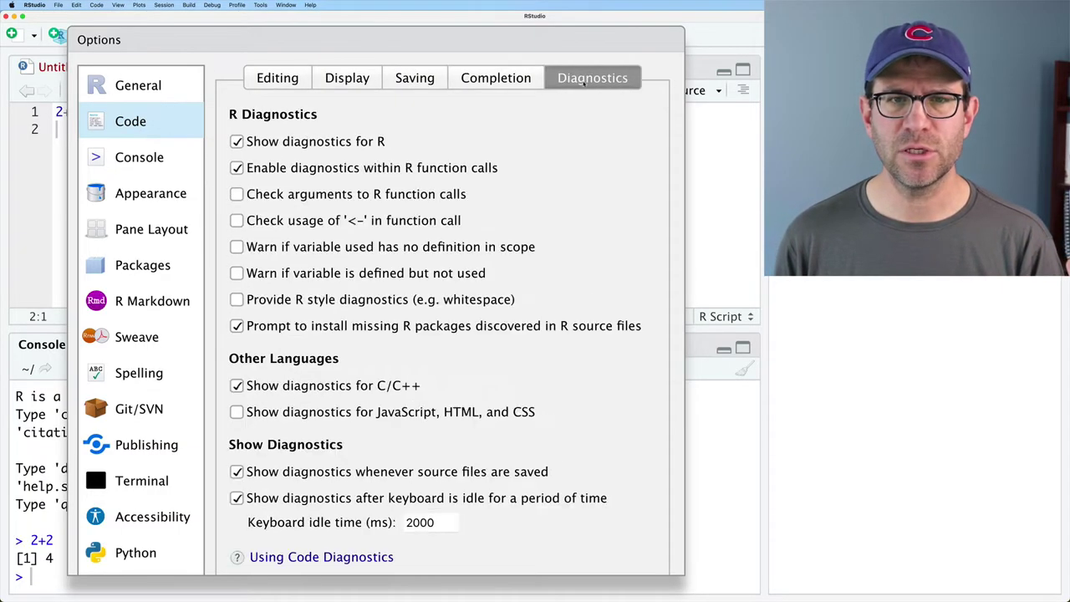
- In the Appearance preferences, preview the Dracula editor theme and set the theme back to Textmate (default)
click(141, 190)
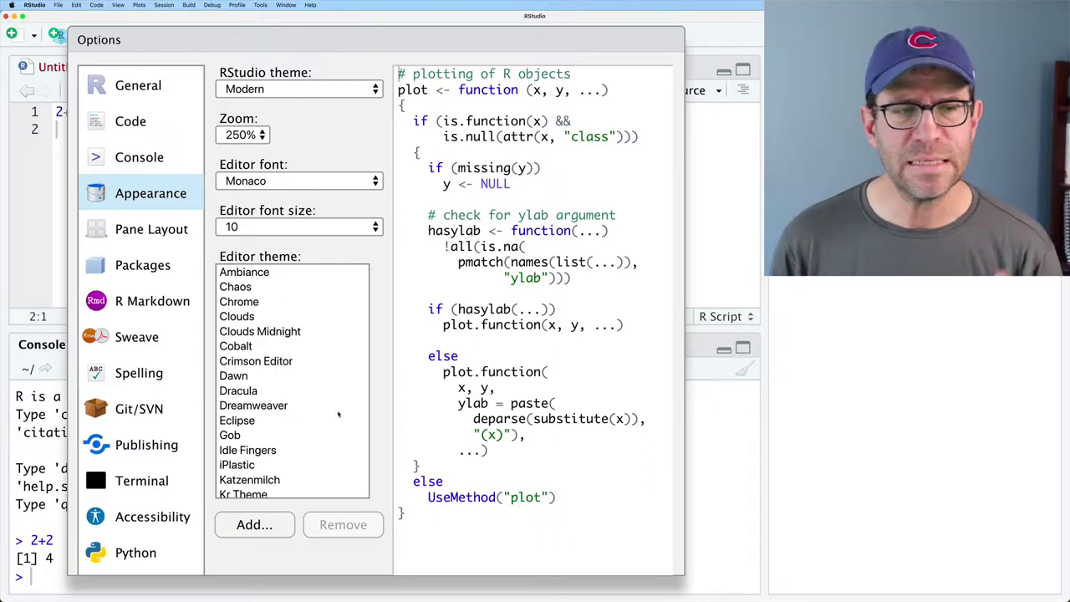
click(305, 398)
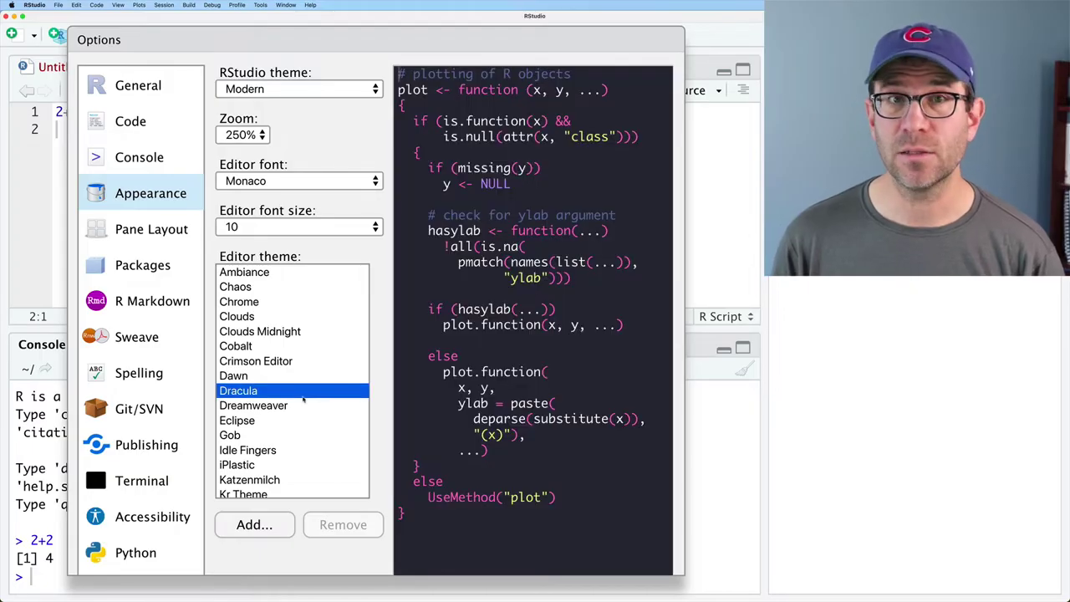
scroll(304, 401, down, 5)
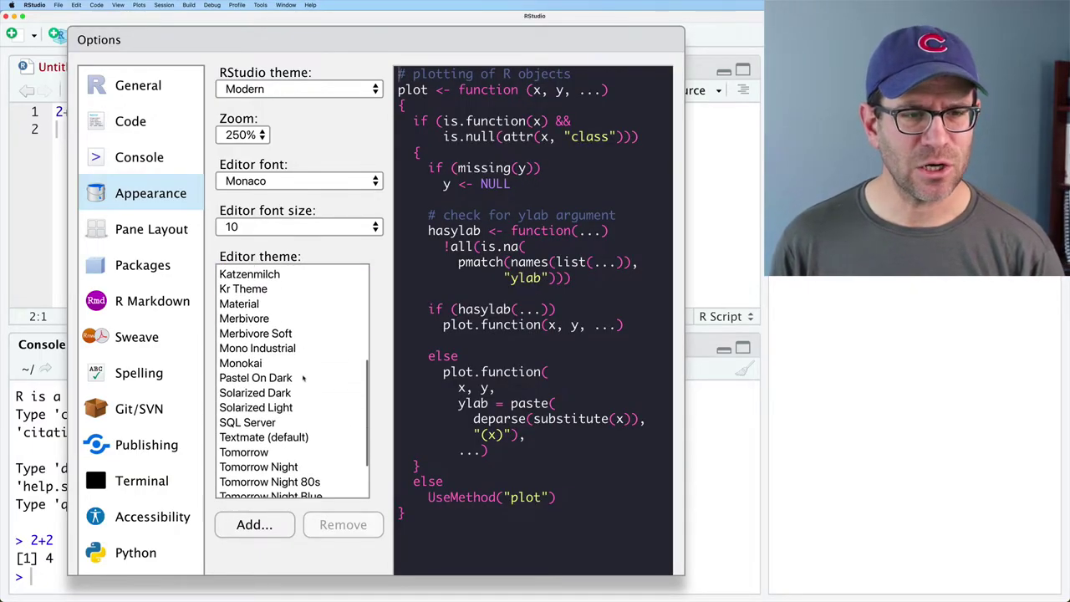
scroll(301, 381, up, 1)
scroll(304, 378, down, 2)
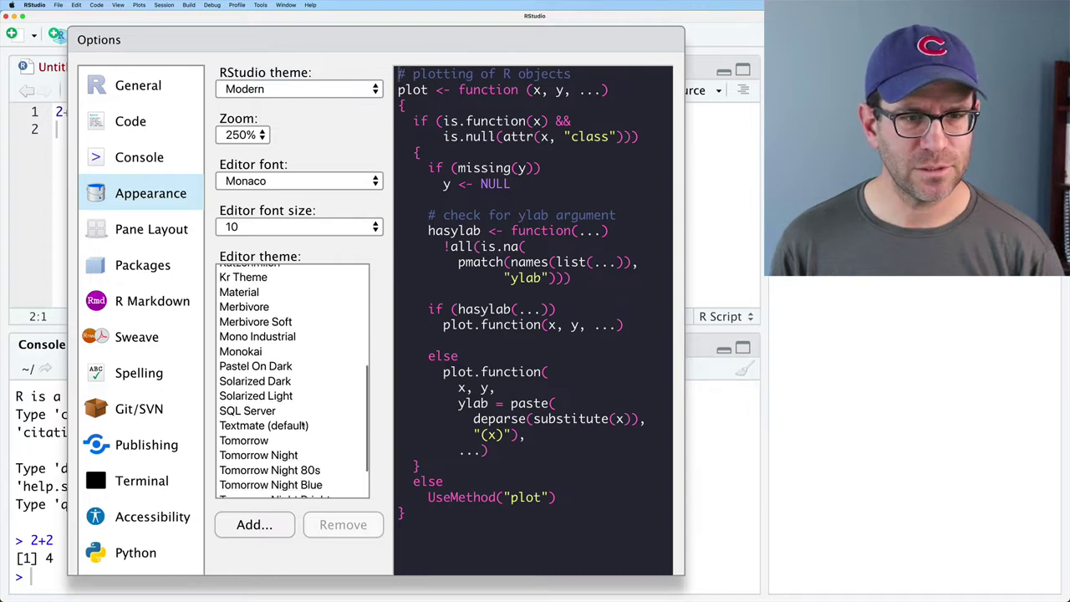
click(303, 426)
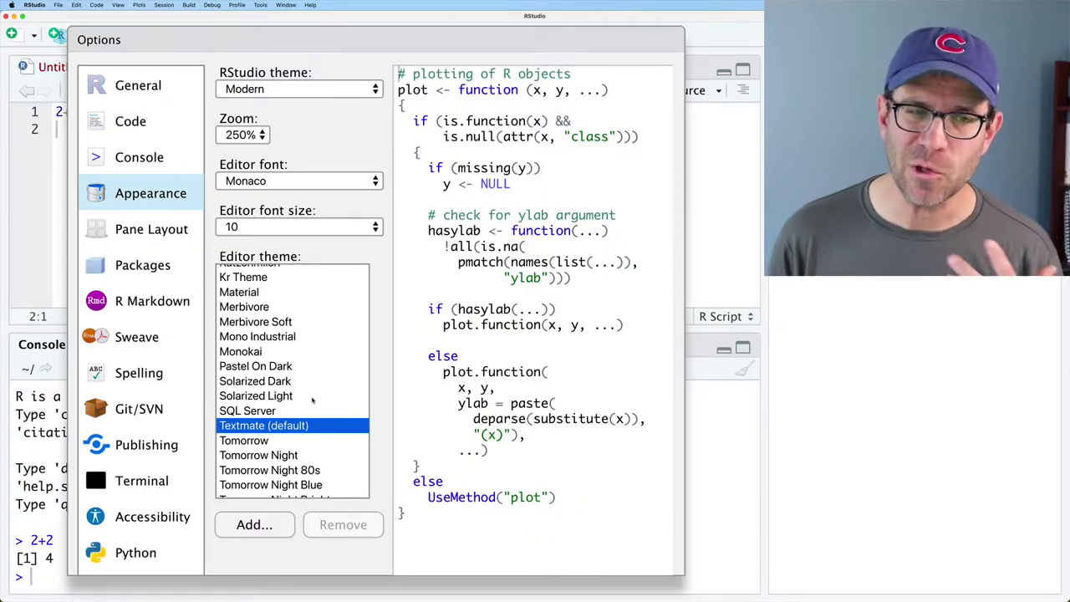
- Check the primary CRAN repository in the Packages preferences, and apply and close the options
click(143, 266)
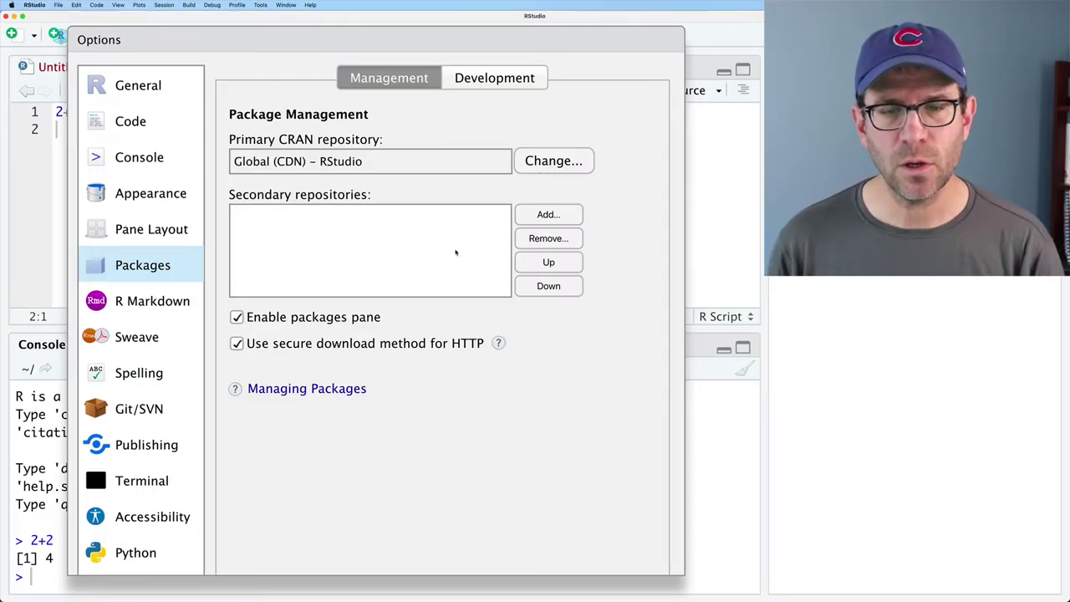
scroll(460, 451, down, 3)
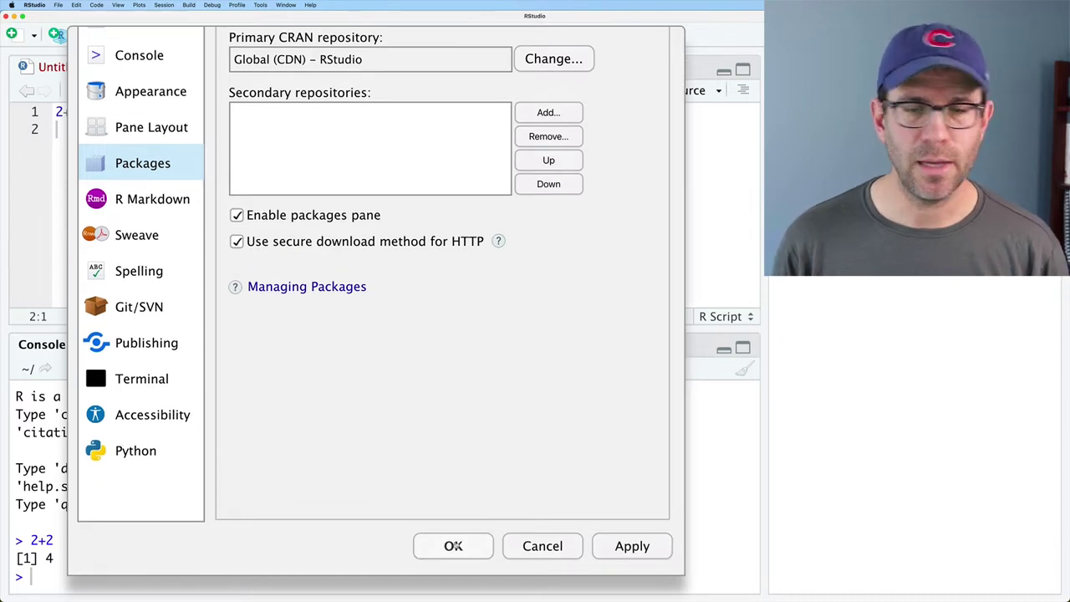
click(627, 547)
click(457, 546)
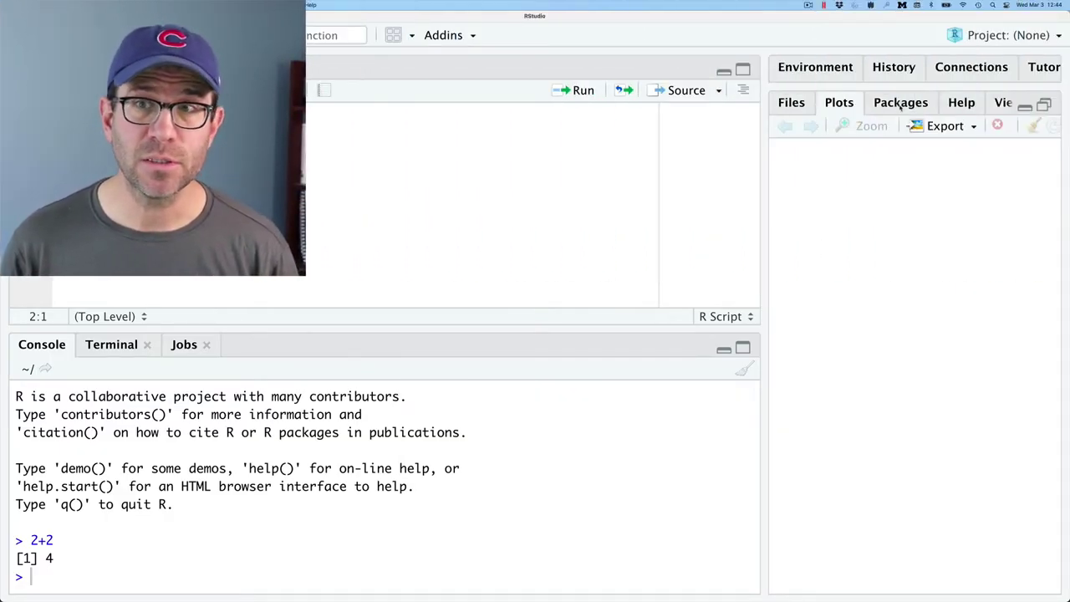
- Show the list of installed packages, minimize and restore its pane, and maximize it over the Environment pane
click(900, 102)
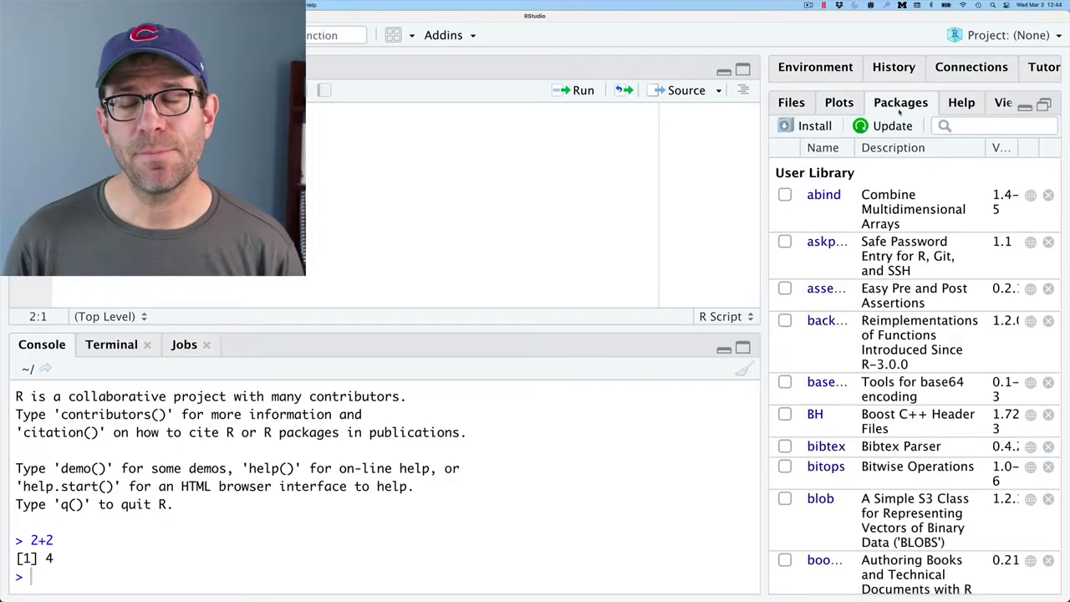
click(967, 127)
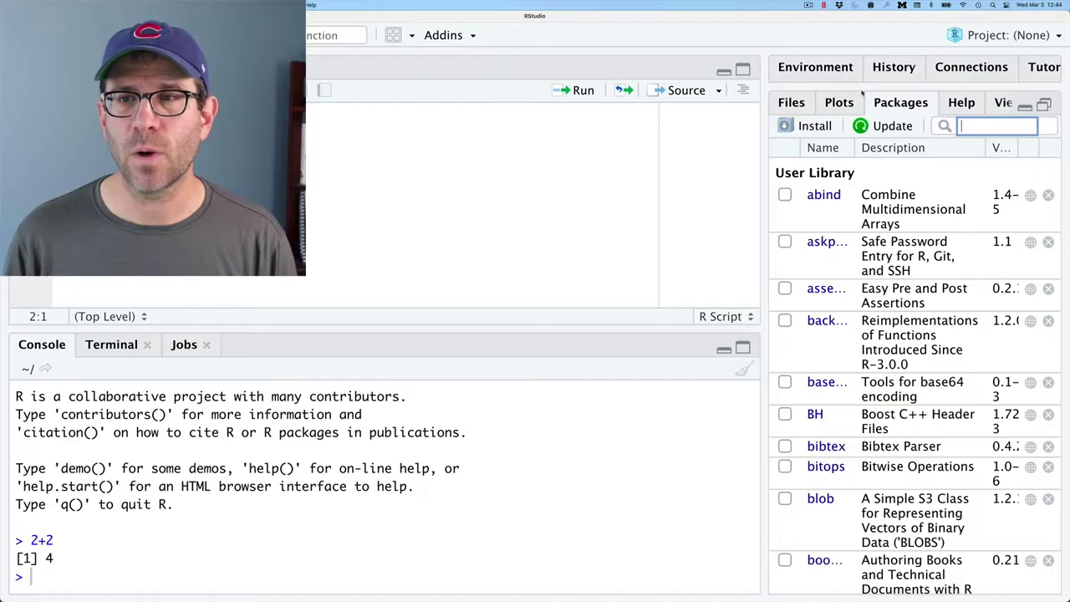
click(992, 102)
click(1025, 107)
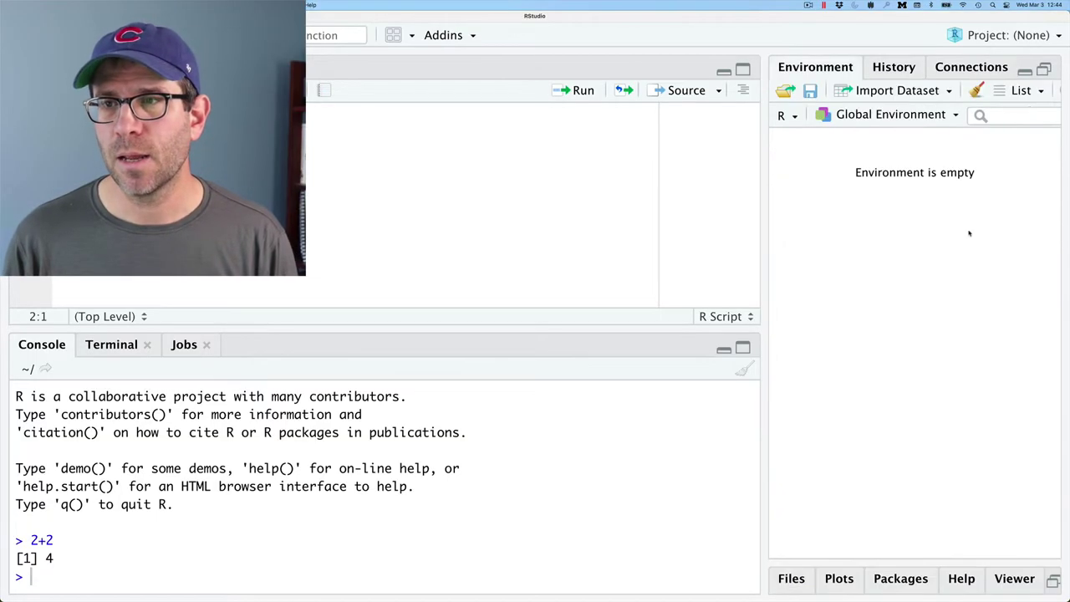
click(1053, 579)
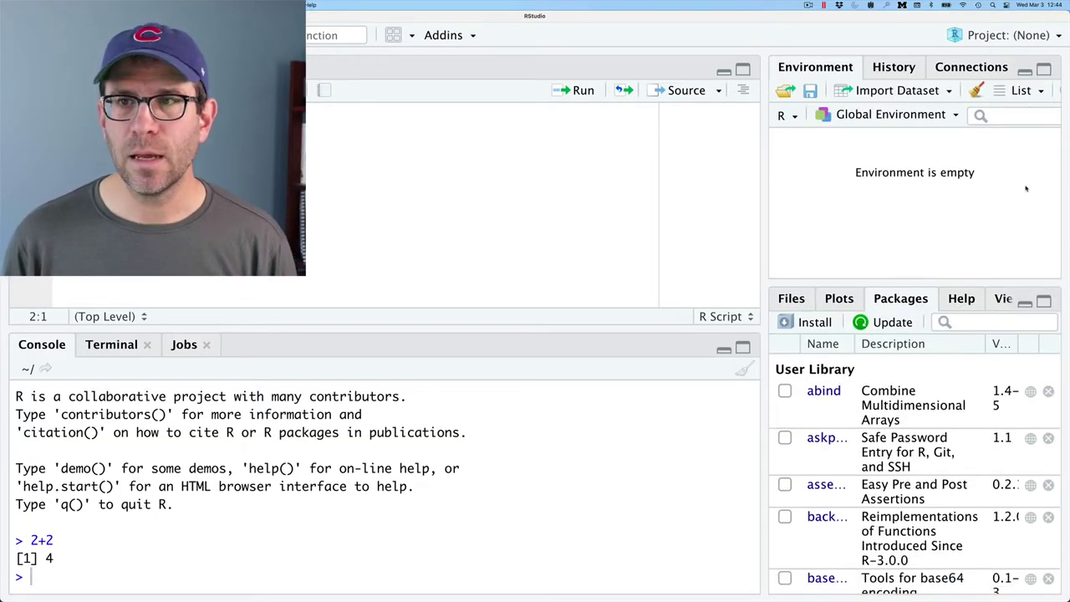
click(988, 325)
click(1043, 302)
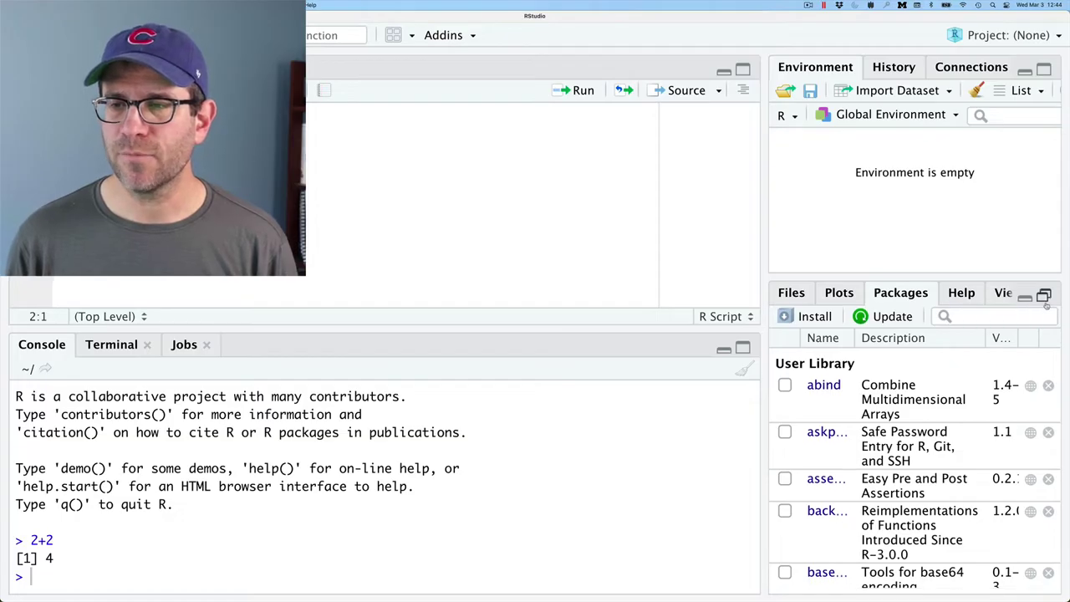
- Filter the package list for tidyverse and widen the Packages pane so full names and versions fit
click(970, 125)
text(tidyverse)
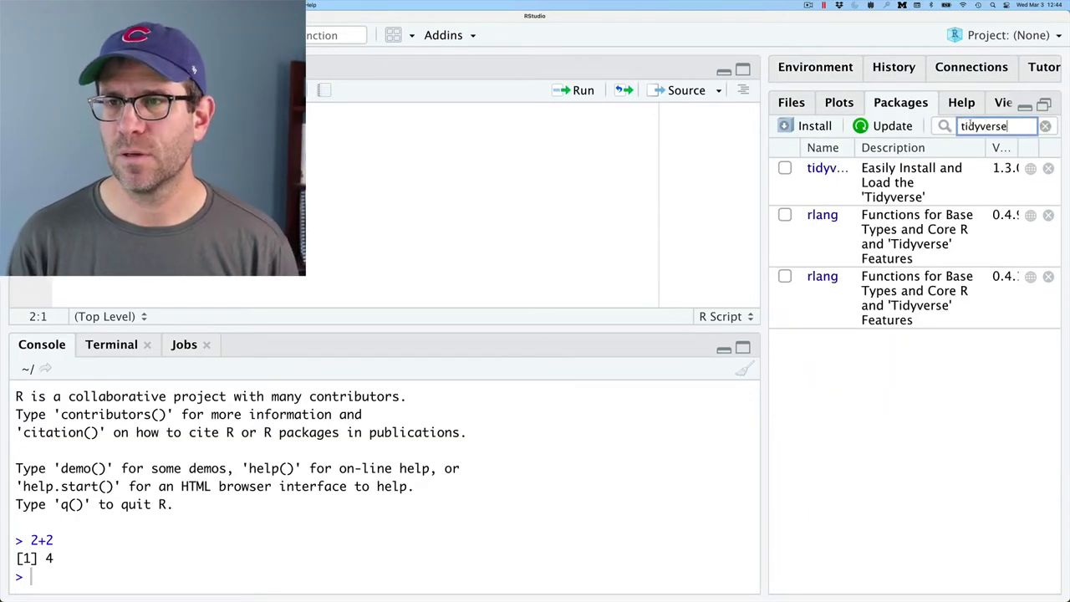
click(836, 180)
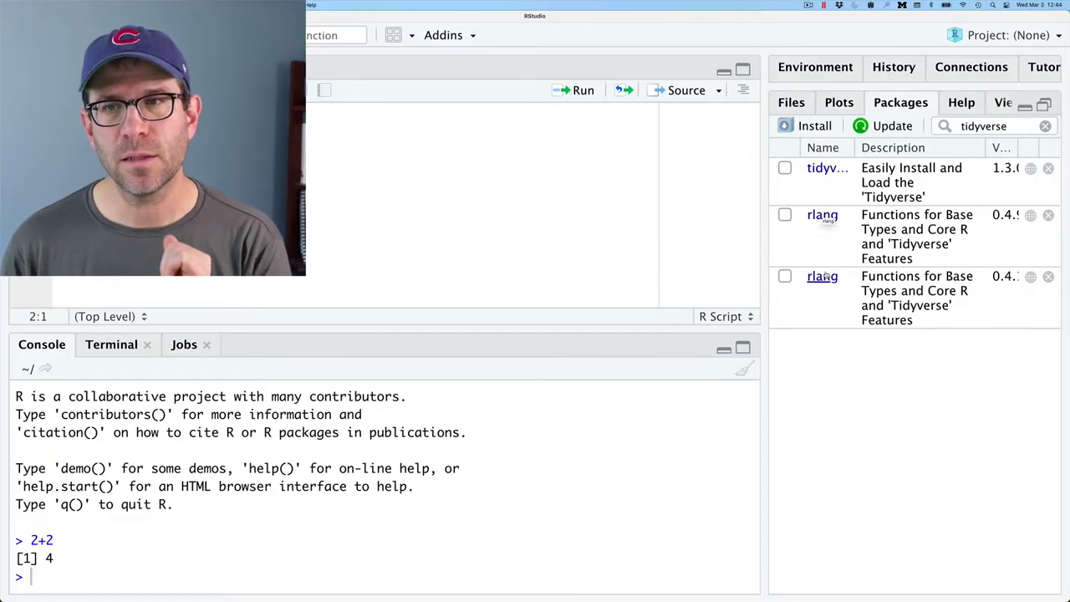
drag(765, 241, 681, 234)
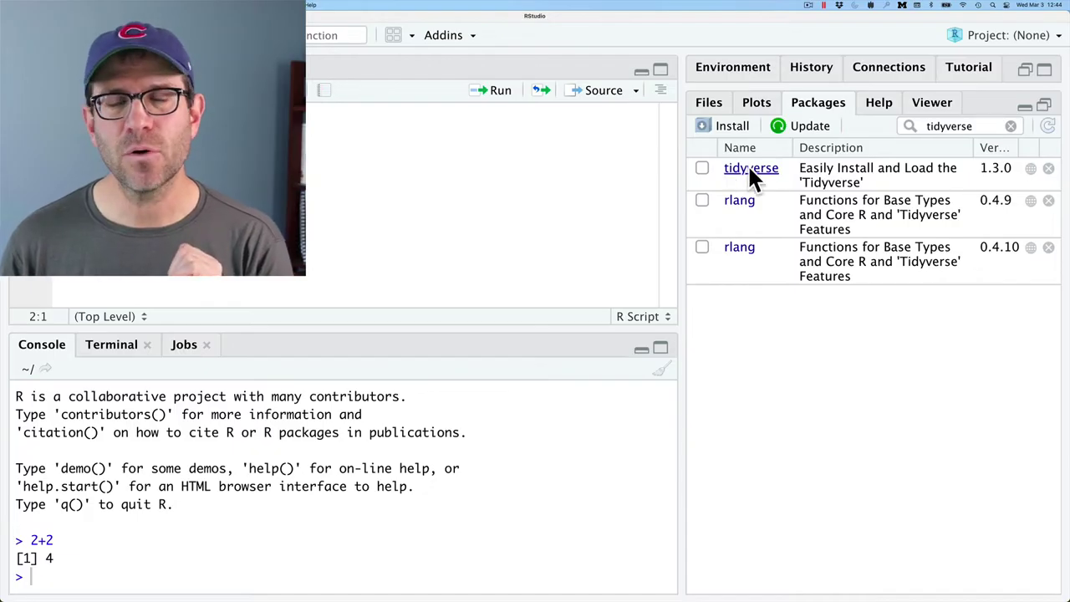
- Install the tidyverse package from CRAN with its dependencies into the default library, and review the console output
click(730, 127)
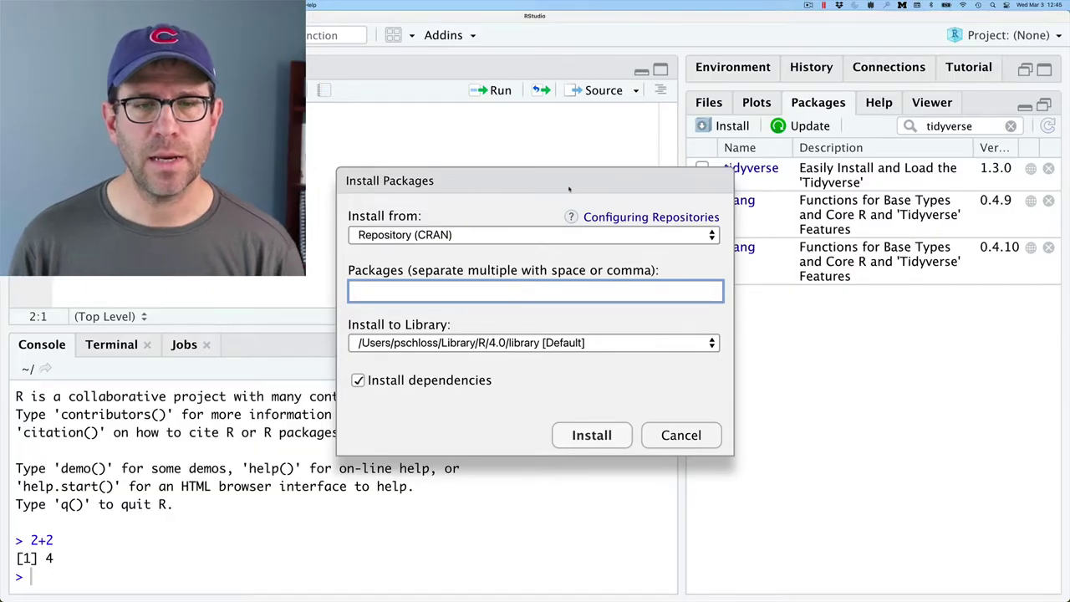
drag(568, 193, 514, 190)
text(tidyverse)
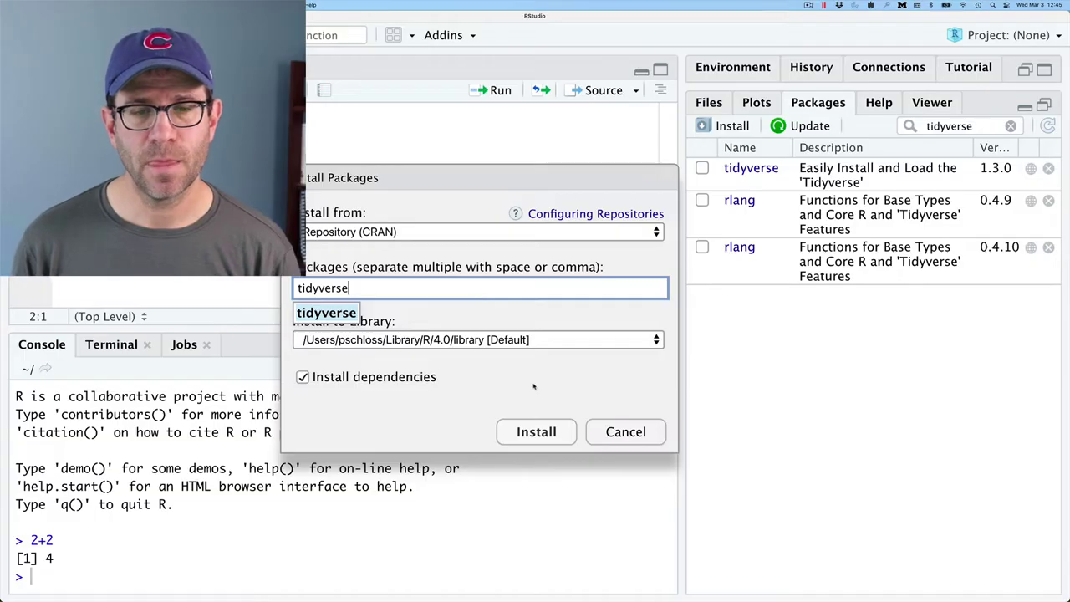
click(531, 385)
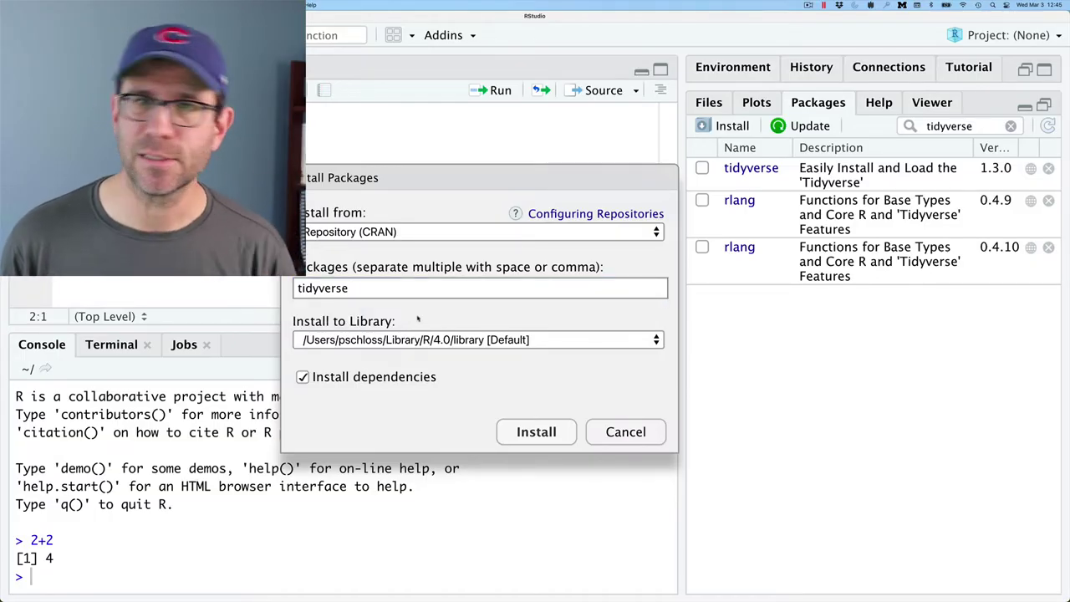
click(544, 431)
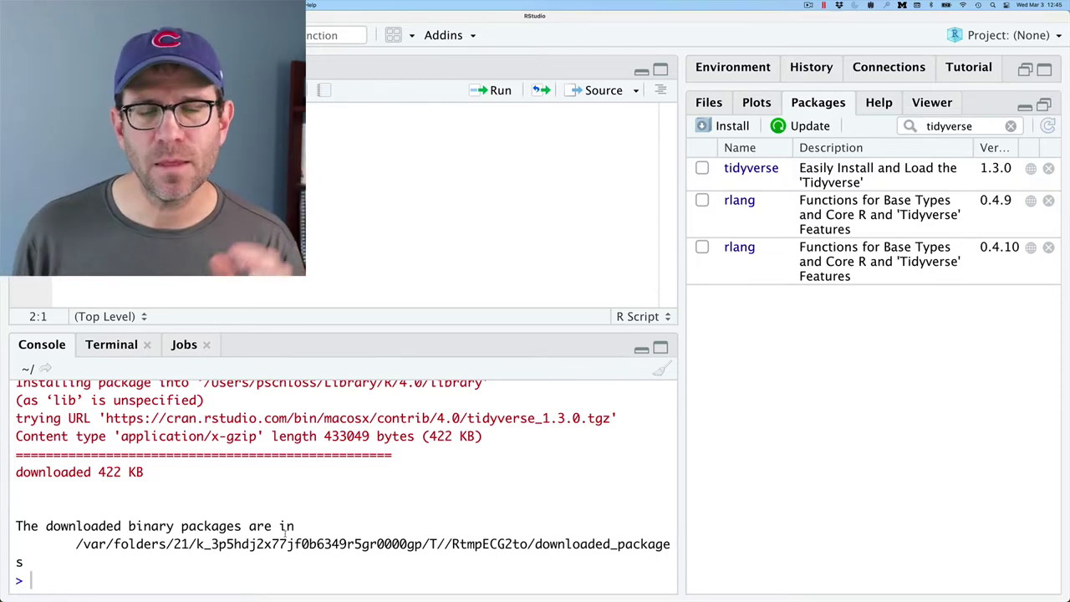
scroll(308, 577, up, 3)
scroll(308, 577, down, 3)
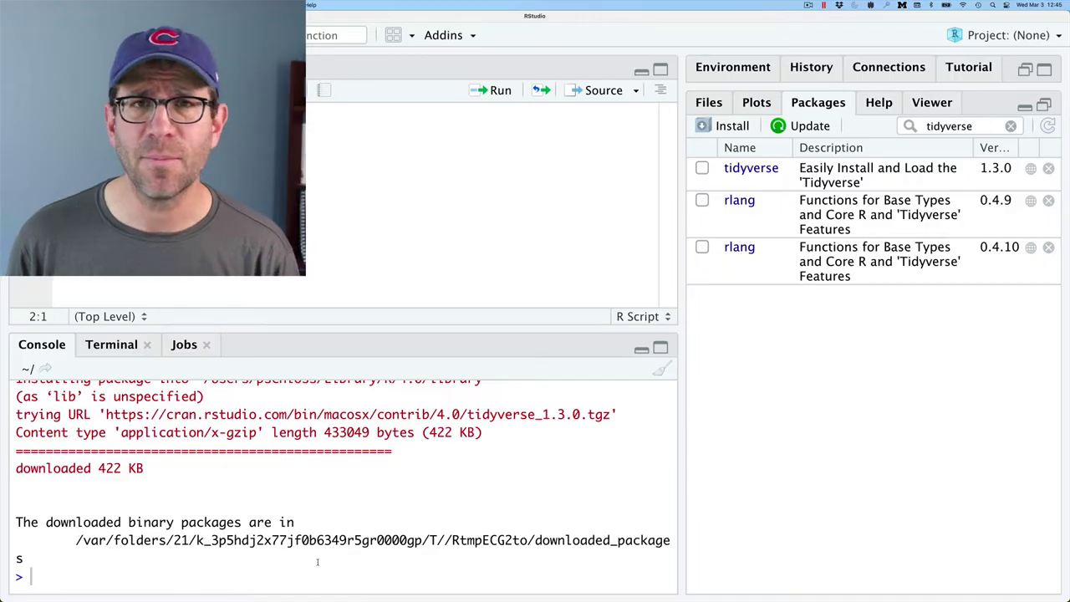
- Look up Rcpp in the package list and in the CRAN install dialog, and cancel the dialog without installing
double_click(971, 126)
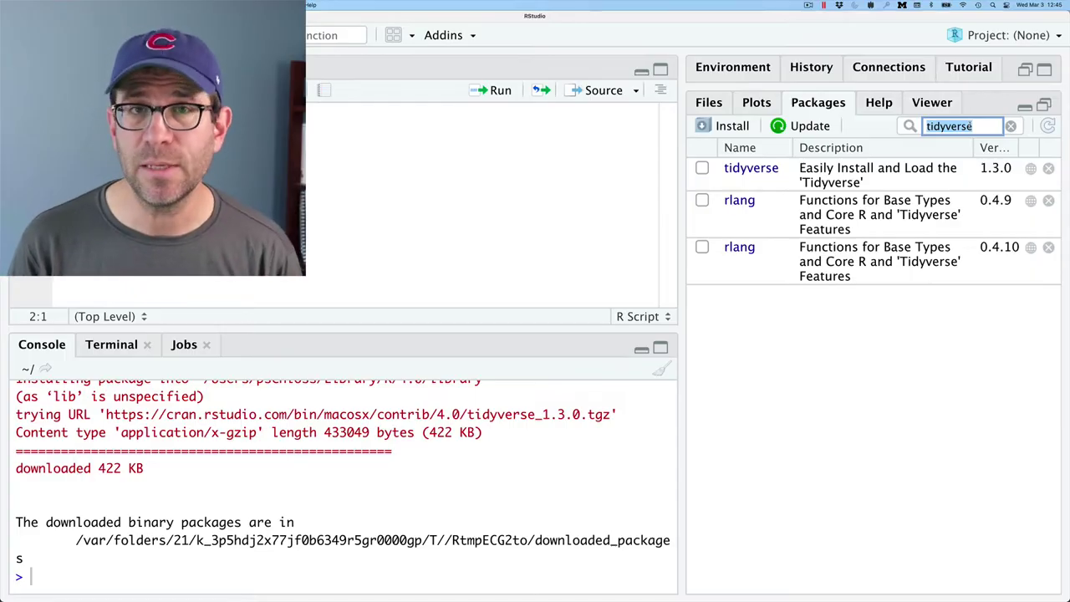
key(BackSpace)
text(Rcpp)
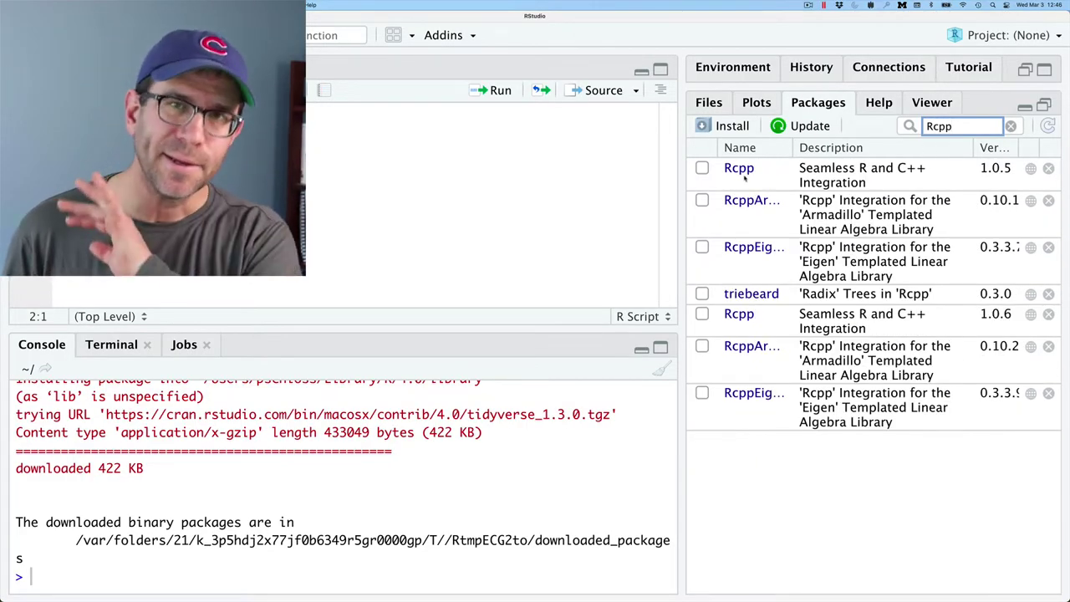
click(726, 125)
text(Rcpp)
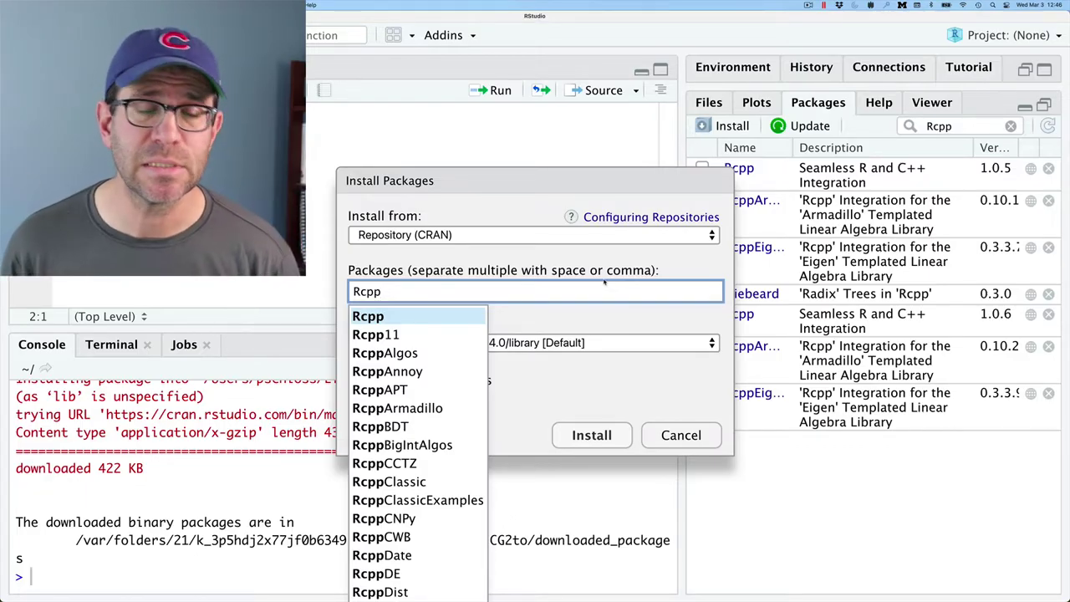
click(674, 433)
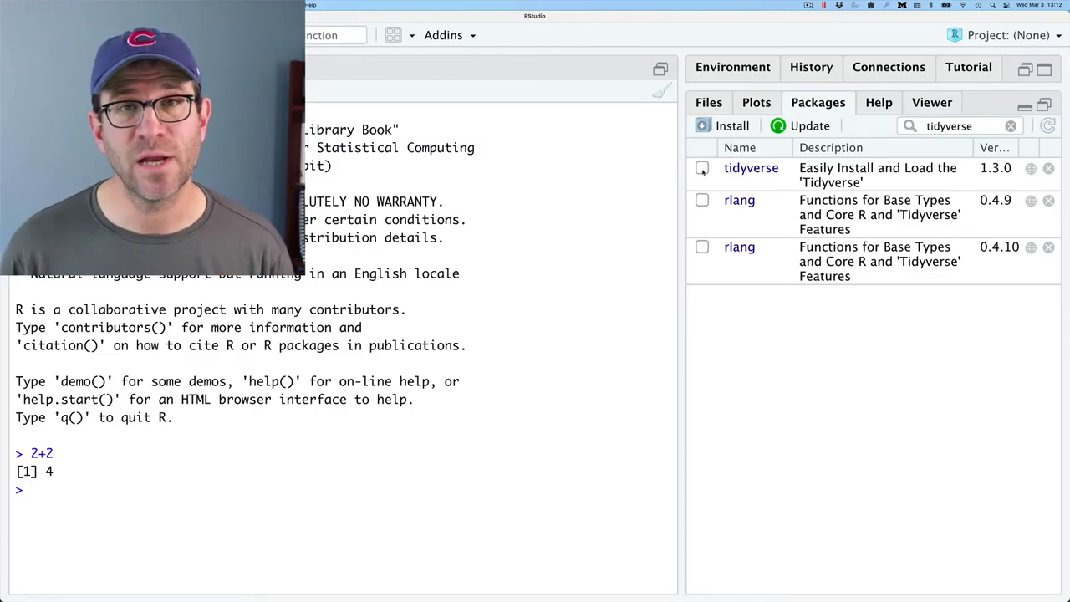
- Load the tidyverse package into the R session from the package list
click(703, 170)
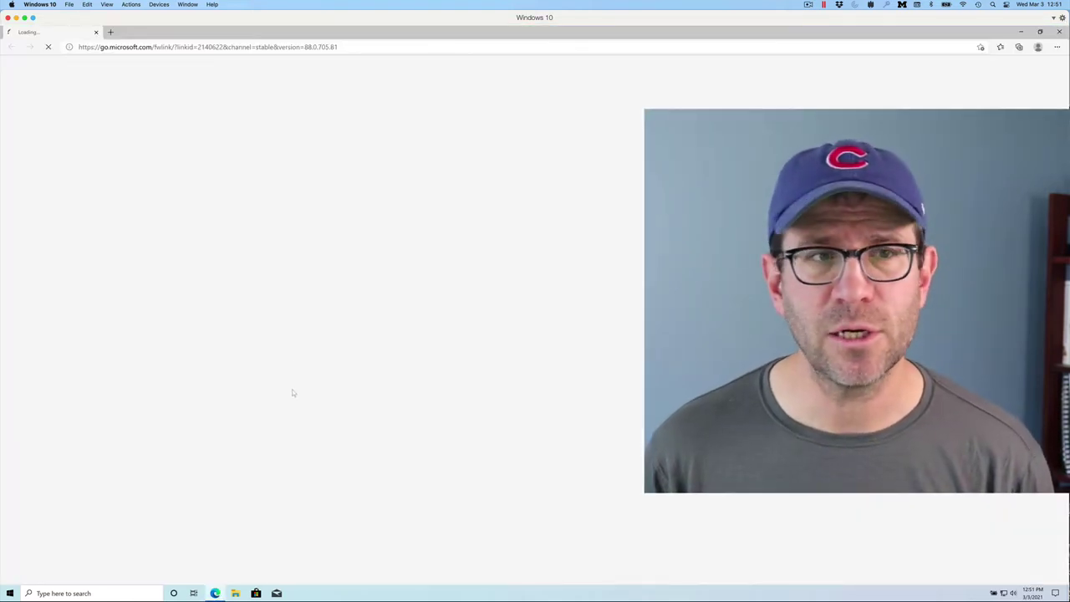
- In Microsoft Edge on the Windows 10 machine, go to r-project.org and open the list of CRAN mirrors
click(251, 47)
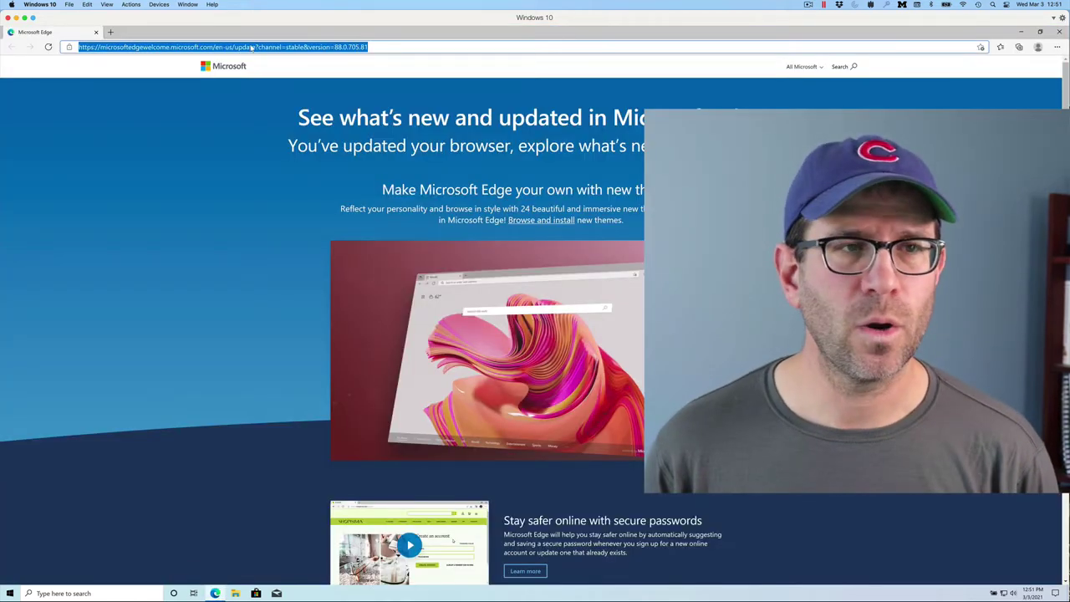
text(r-project.org)
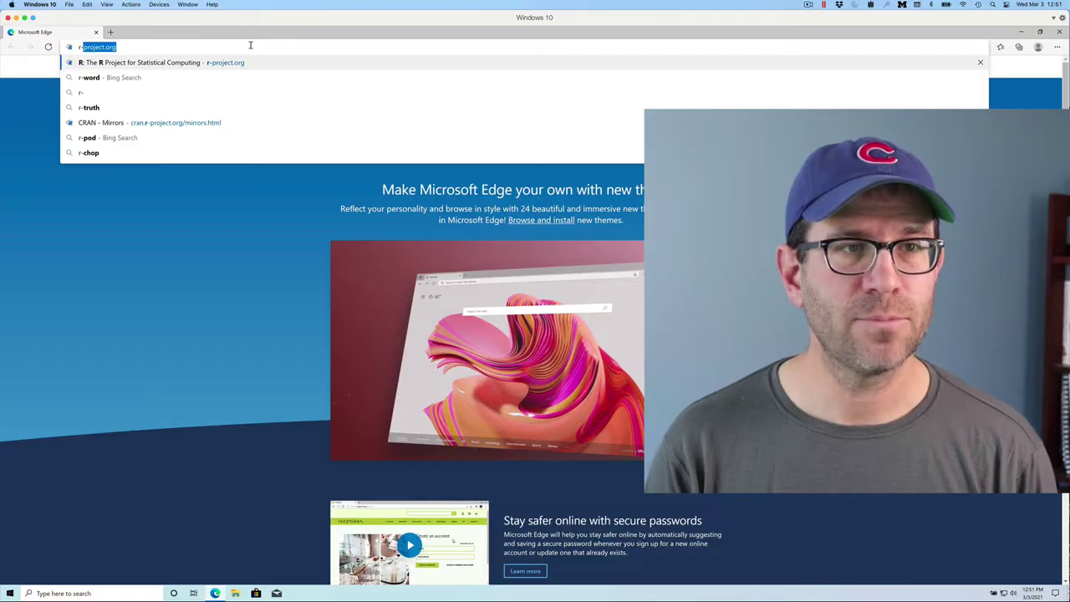
key(Return)
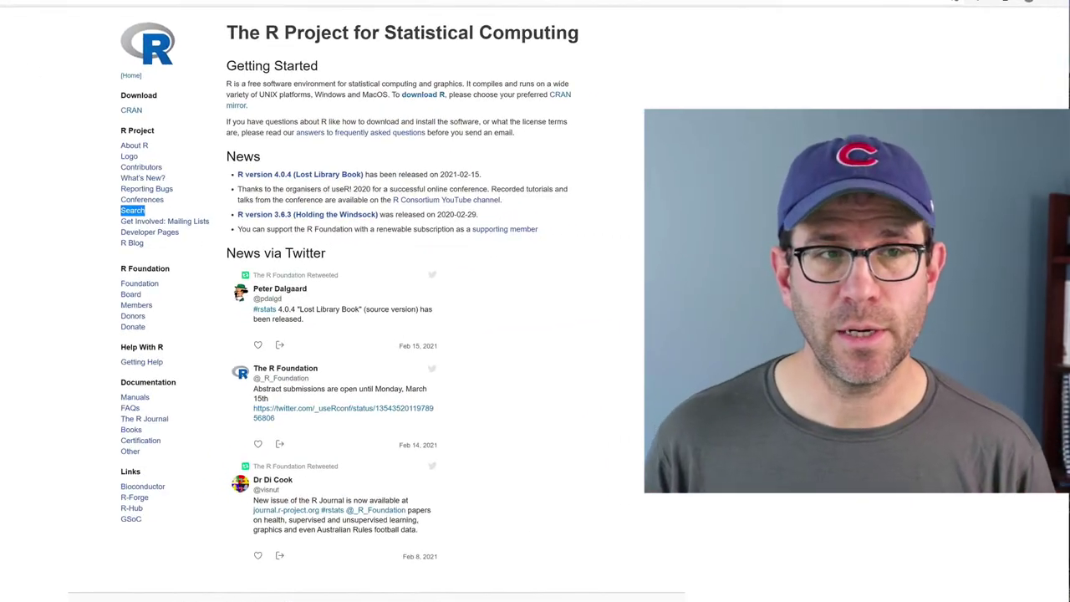
click(117, 109)
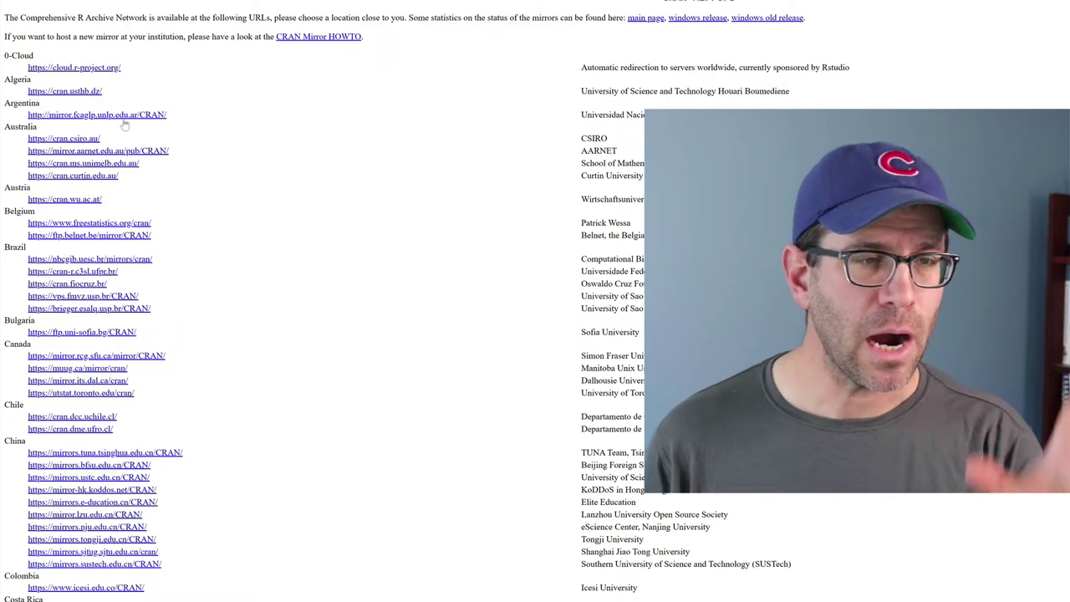
- Look through the list of CRAN mirrors by country, examining the University of Michigan mirror among the USA entries
scroll(126, 118, down, 10)
scroll(121, 153, down, 15)
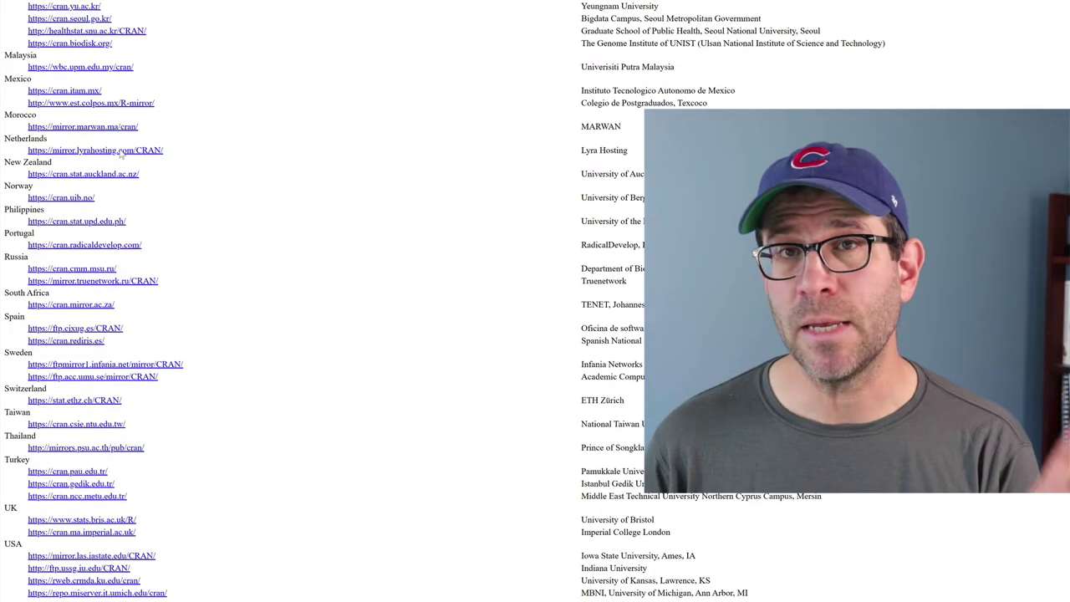
scroll(121, 153, down, 1)
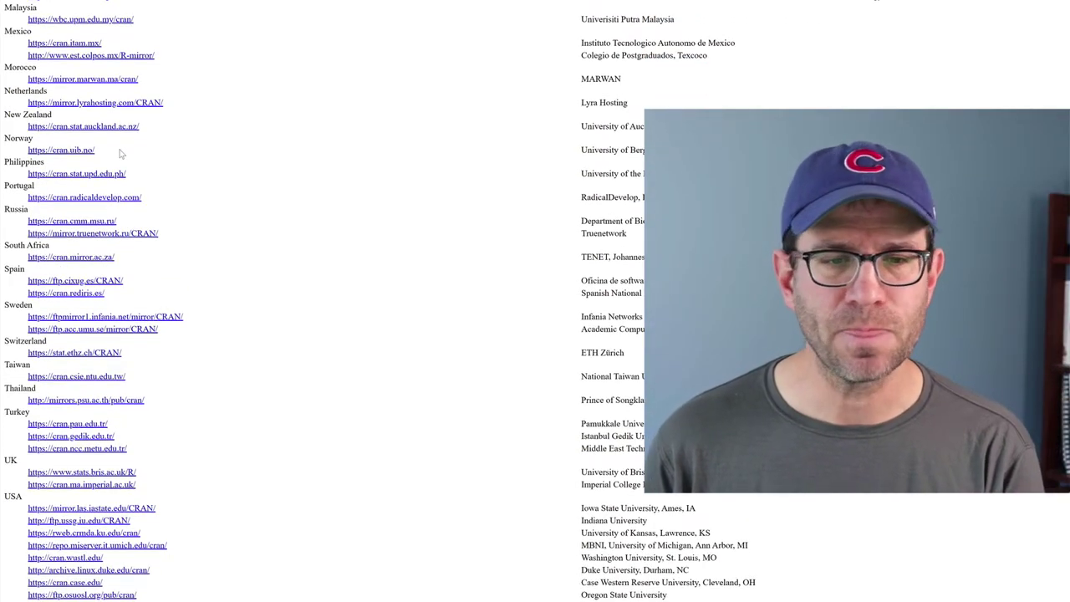
scroll(121, 153, up, 1)
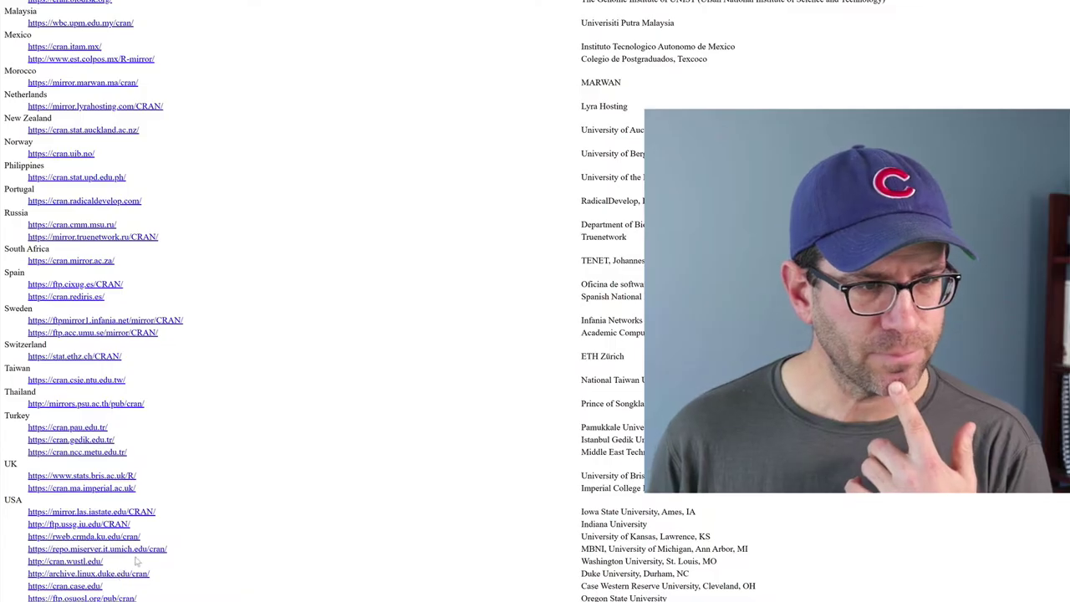
drag(179, 557, 29, 550)
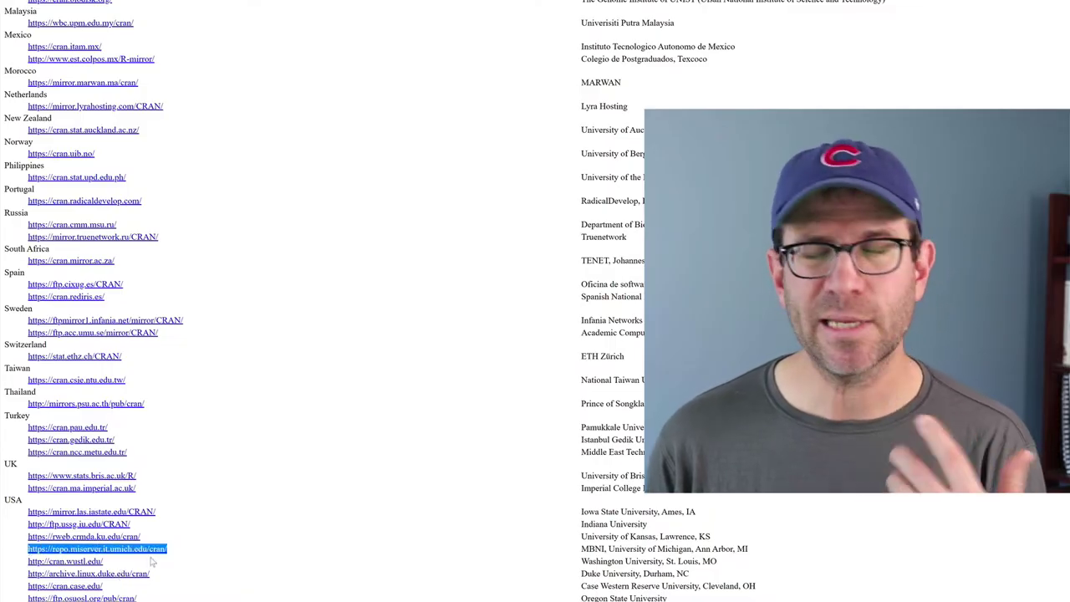
click(234, 567)
scroll(234, 567, up, 20)
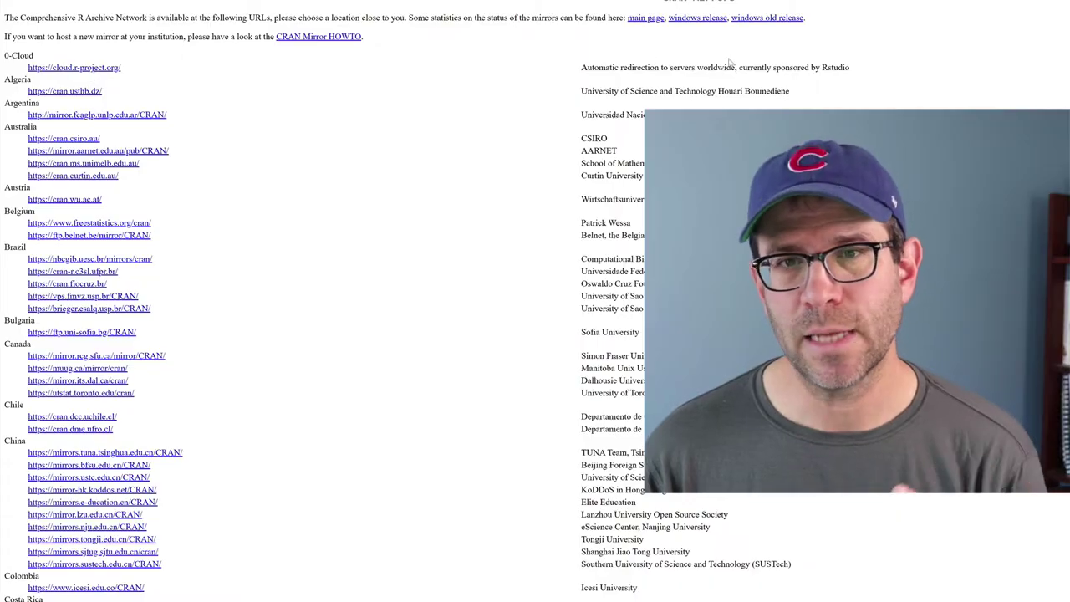
- Open the 0-Cloud mirror and go to its R for Windows page for installing R for the first time
double_click(832, 67)
click(184, 81)
click(101, 68)
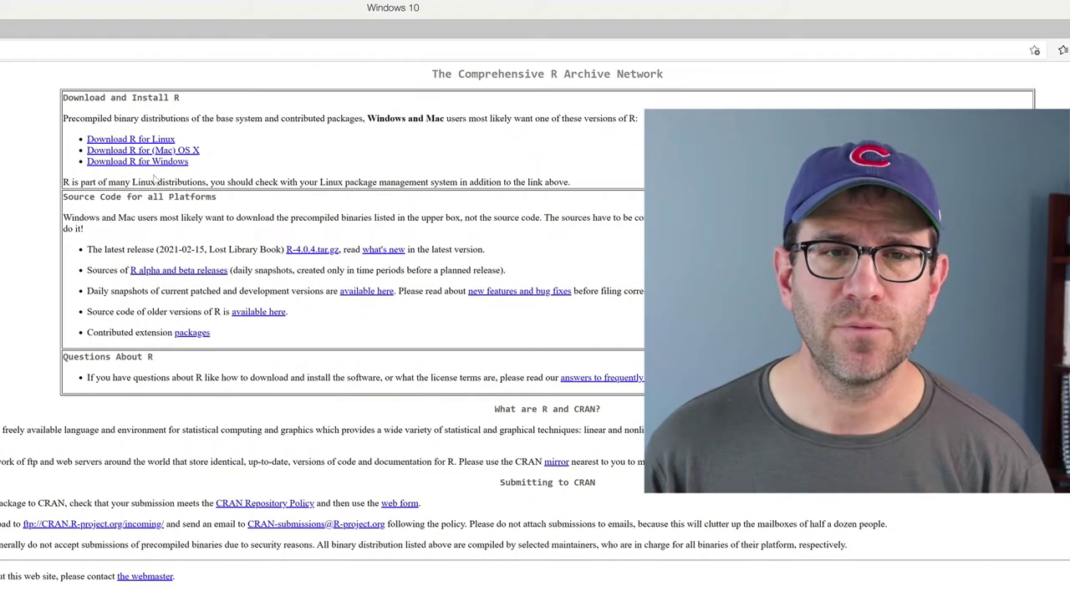
click(152, 163)
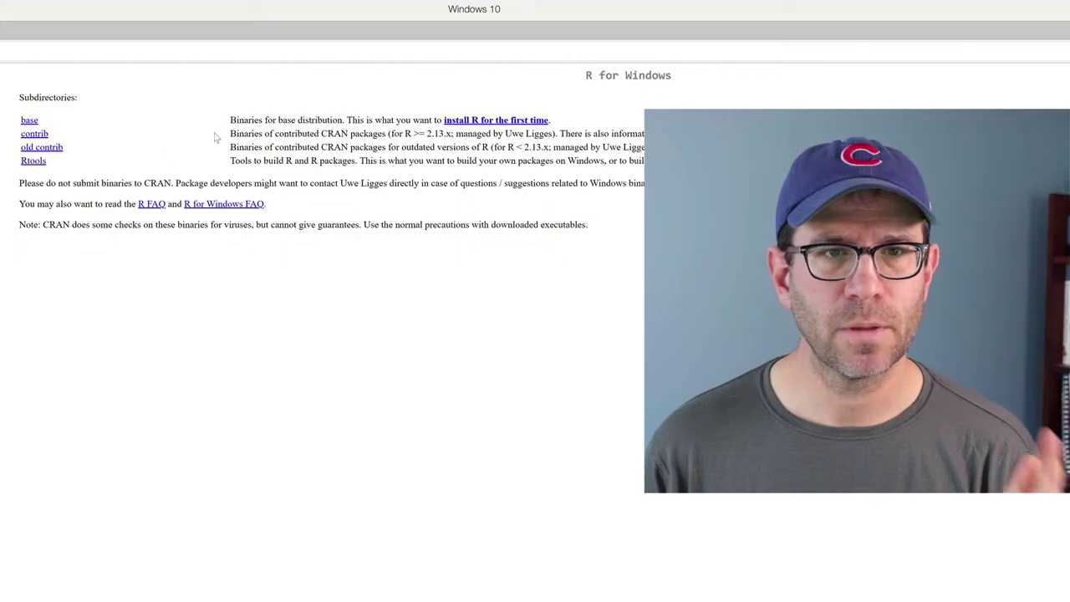
drag(235, 120, 395, 121)
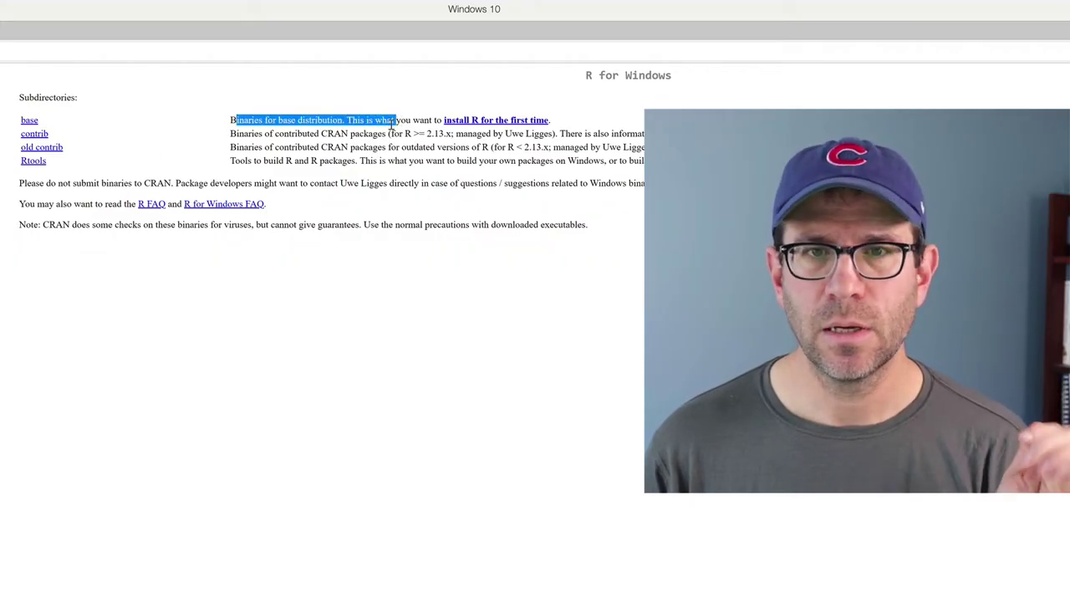
click(508, 121)
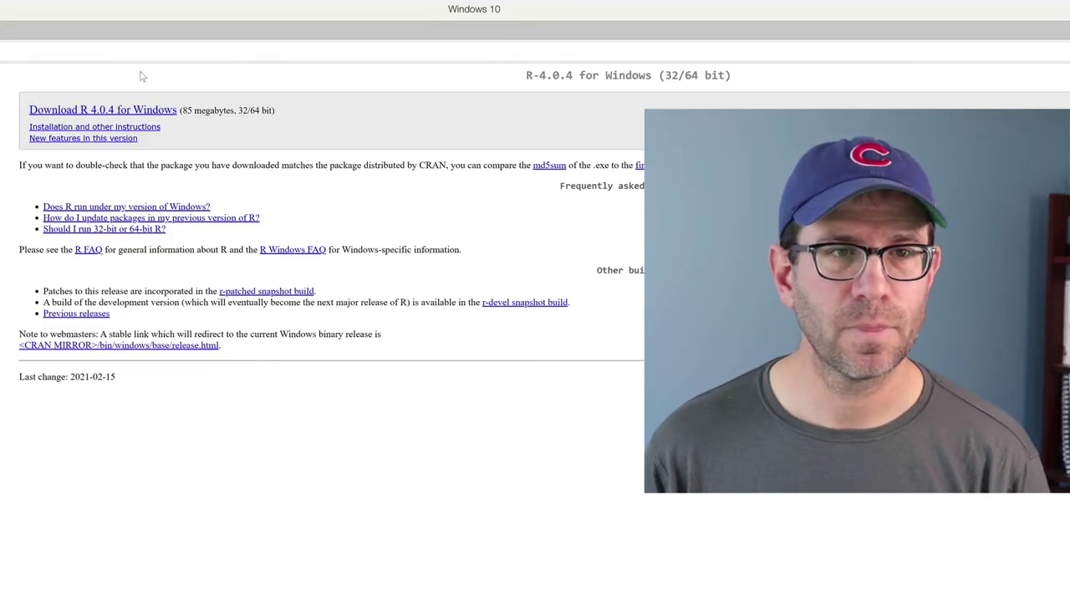
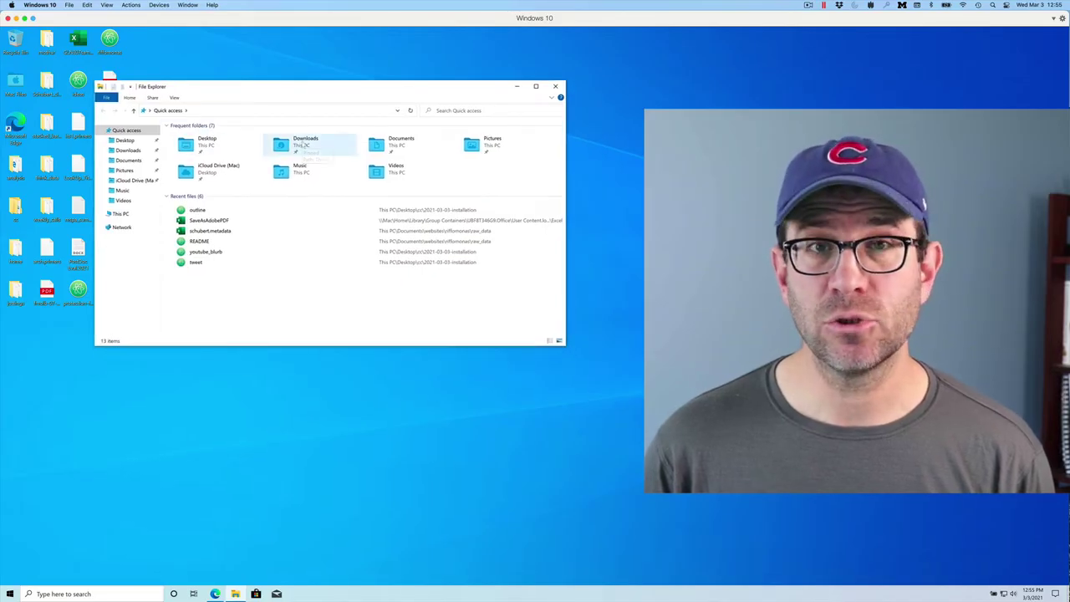
- Run the R-4.0.4-win installer from the Downloads folder, allow it to make changes, and accept English as the setup language
double_click(303, 145)
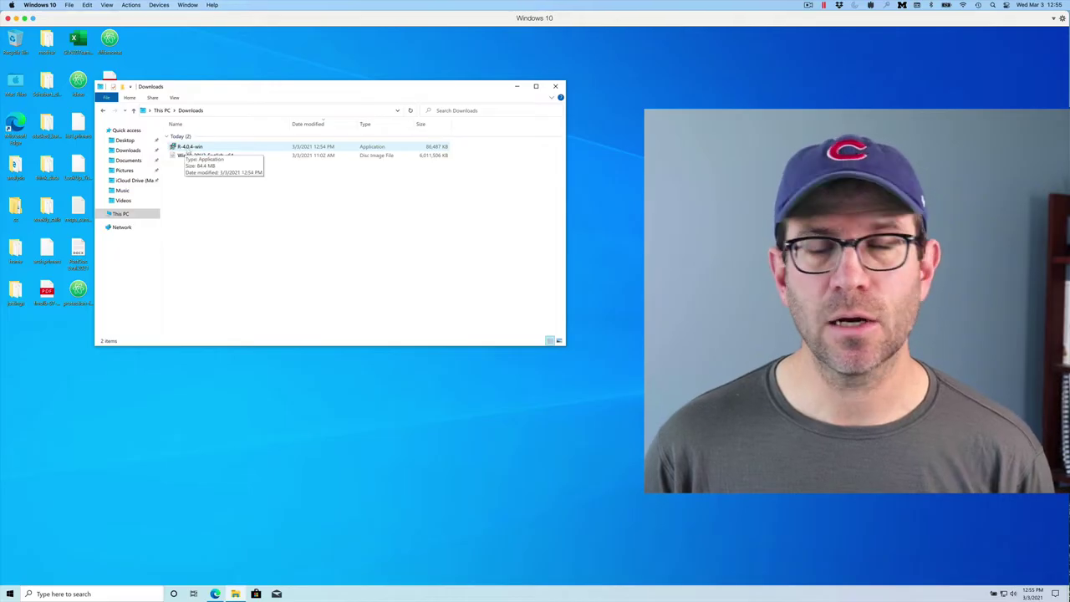
double_click(191, 148)
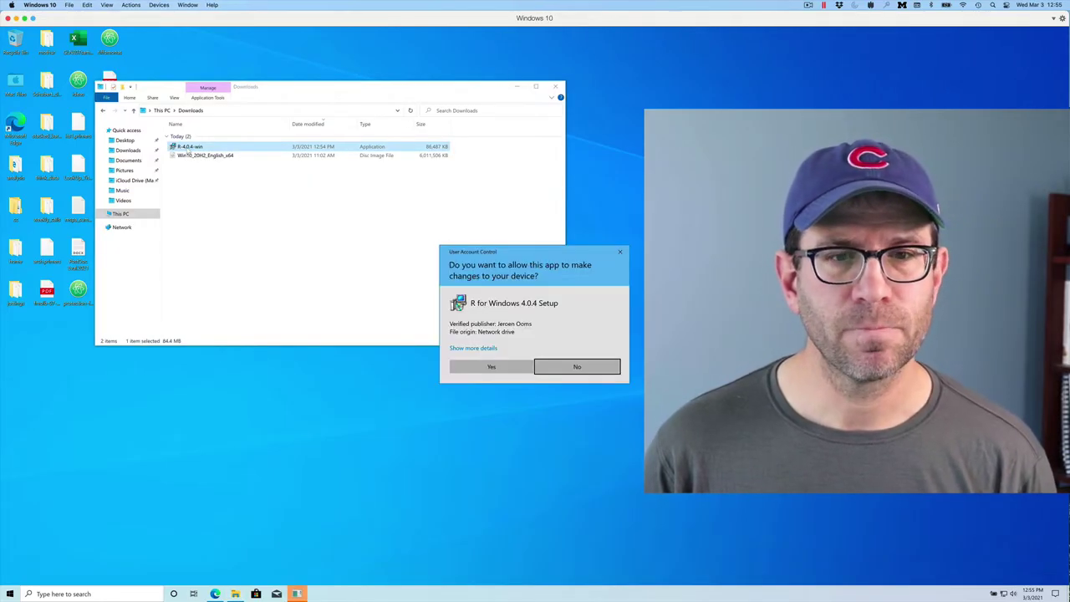
drag(521, 253, 291, 161)
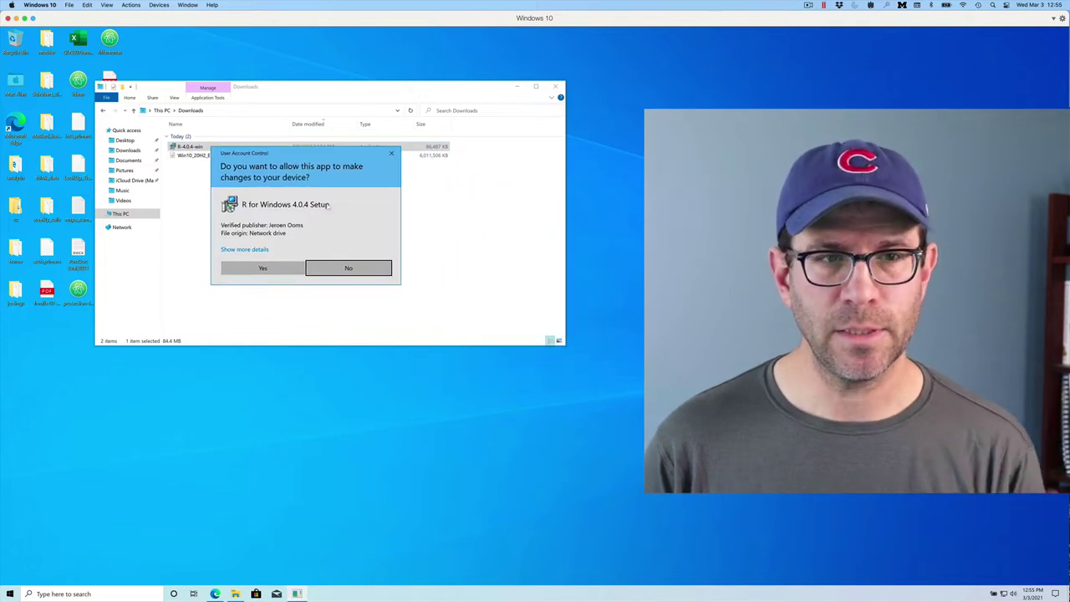
click(334, 270)
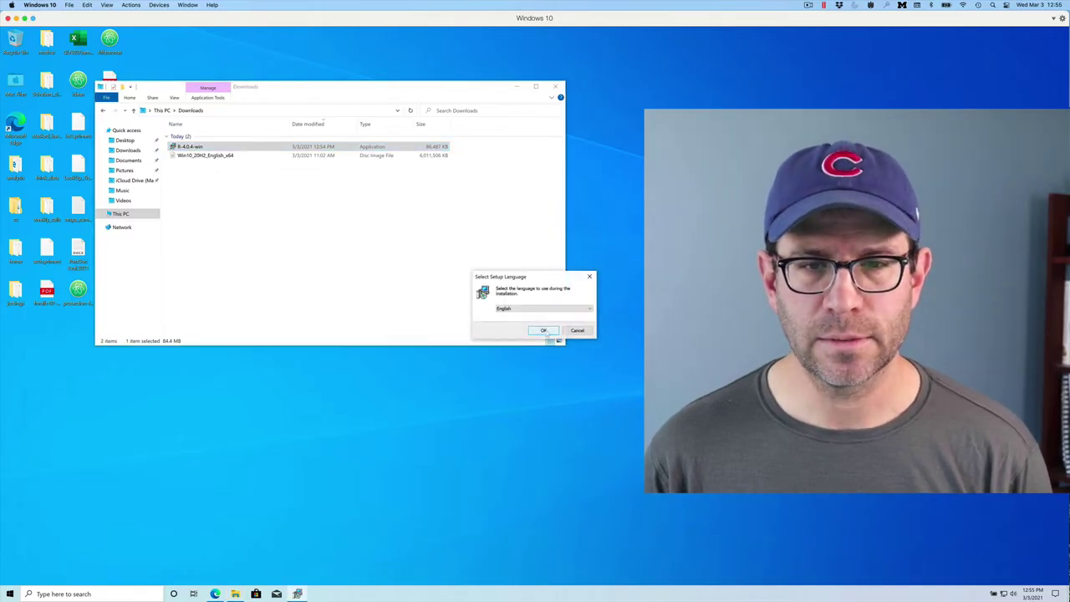
click(544, 331)
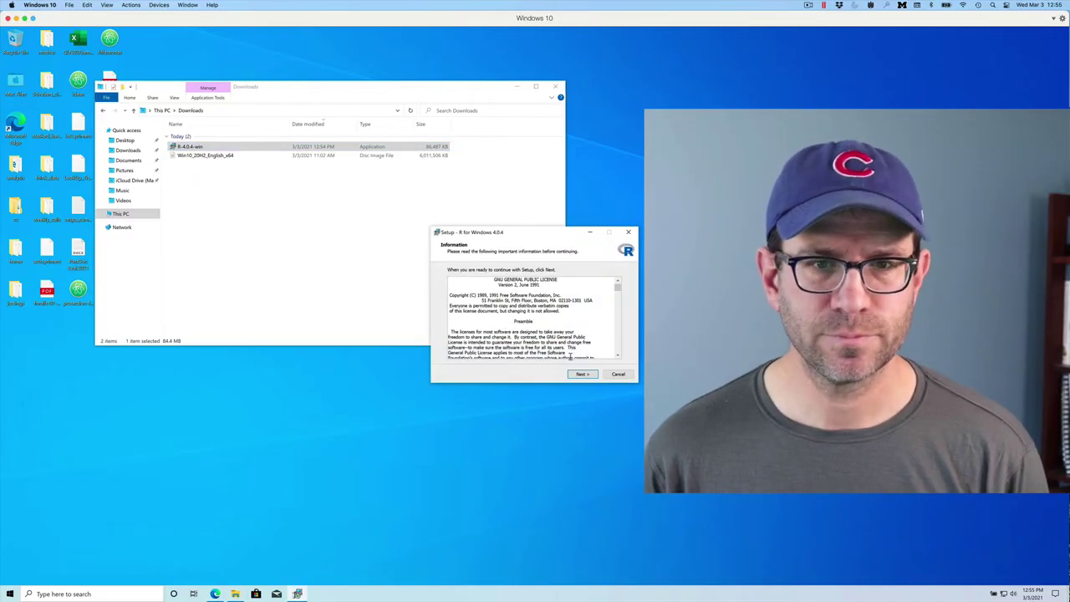
- Install R for Windows 4.0.4 with the default destination, components, startup options, Start Menu folder and additional tasks, and finish the setup
click(580, 374)
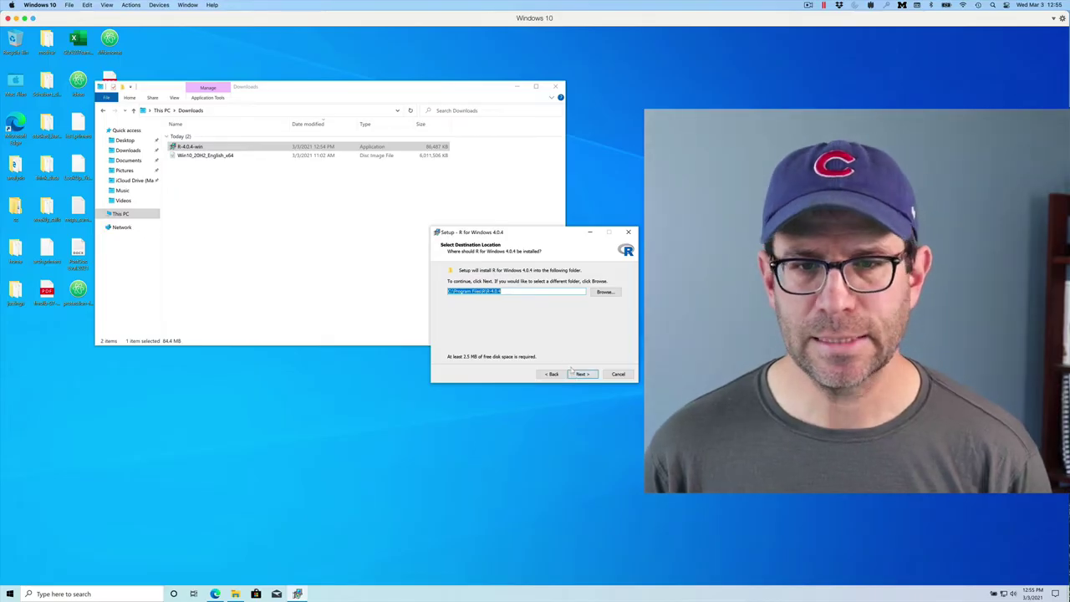
click(574, 373)
click(577, 375)
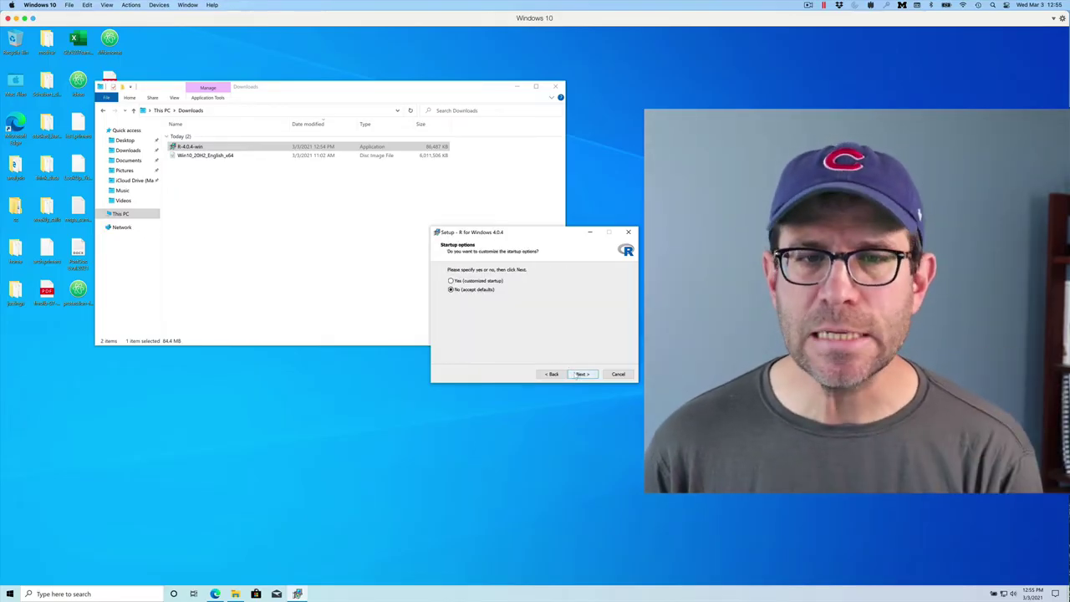
click(577, 375)
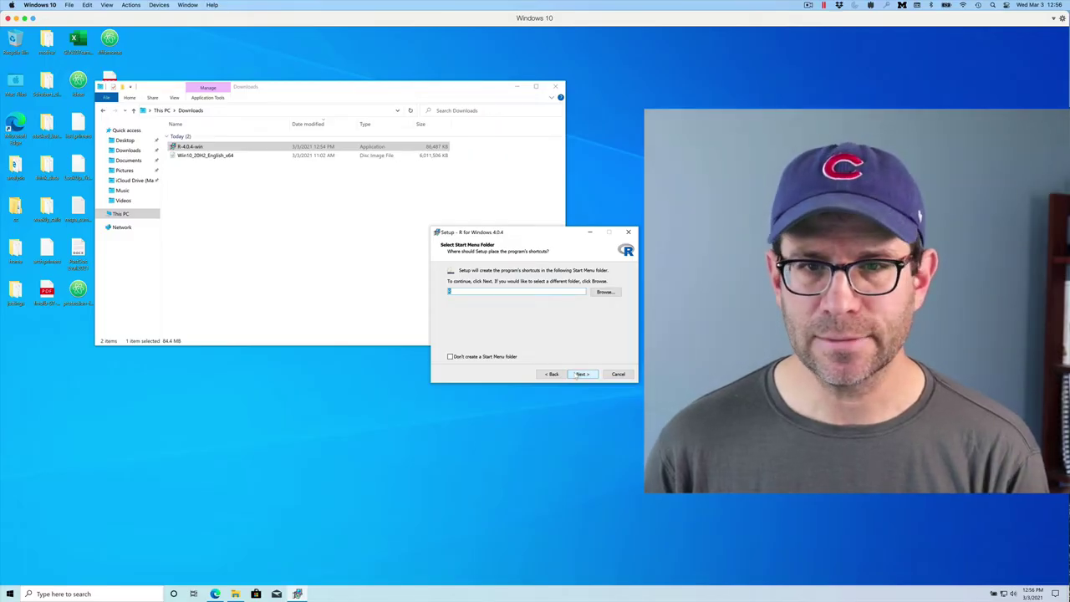
click(578, 375)
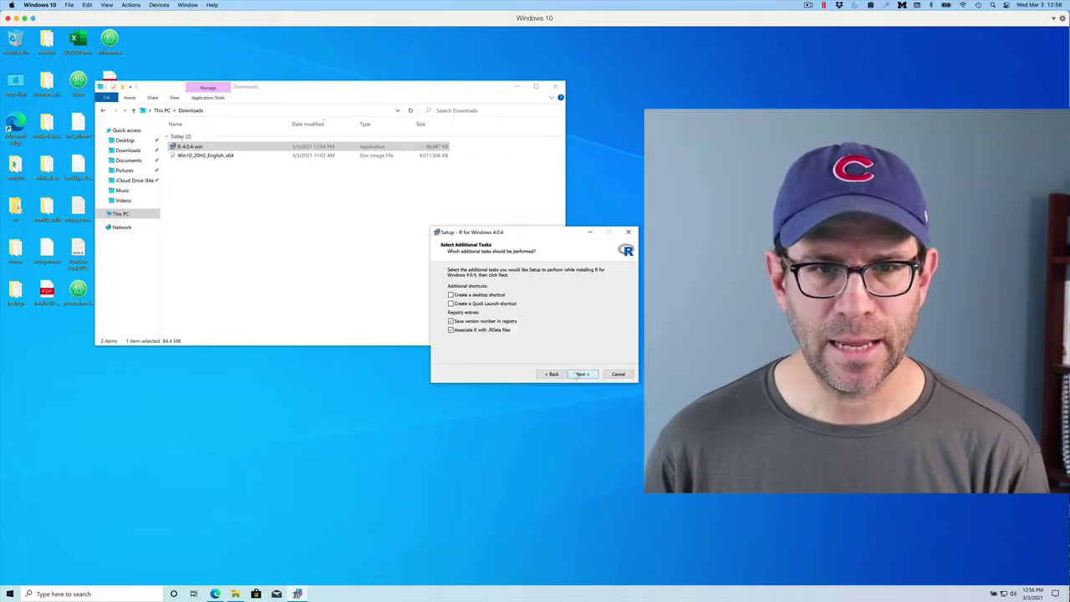
click(578, 375)
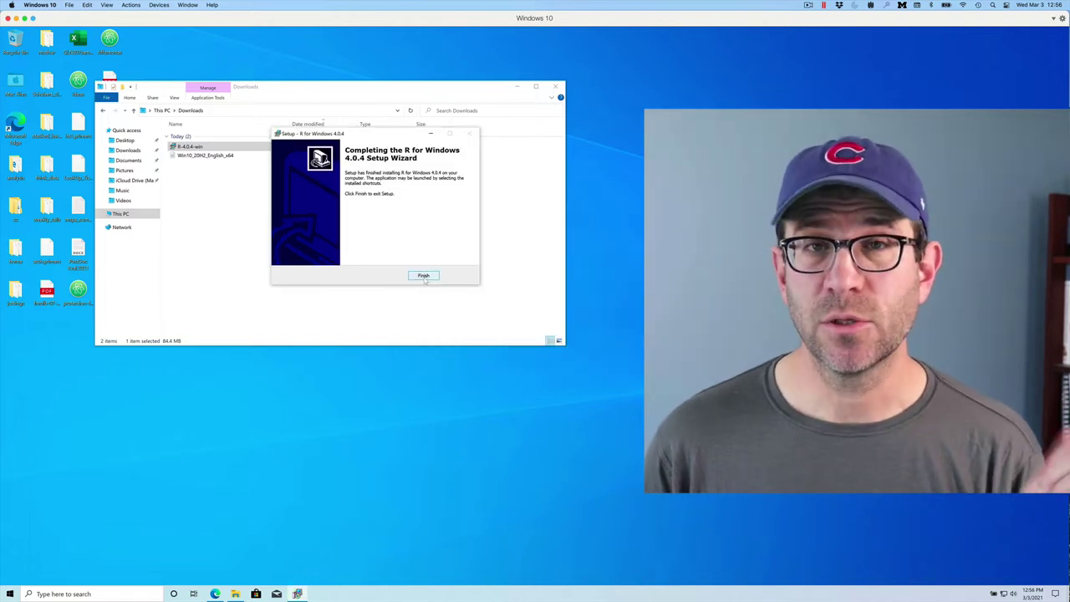
click(424, 276)
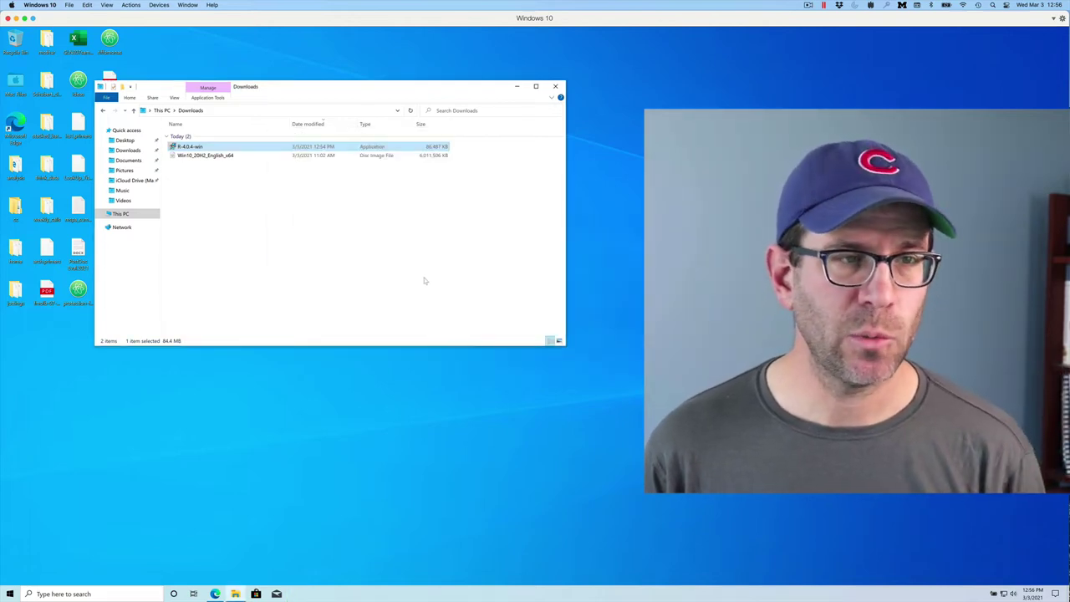
- Find the R folder among the installed Windows programs and launch R x64 4.0.4
click(10, 593)
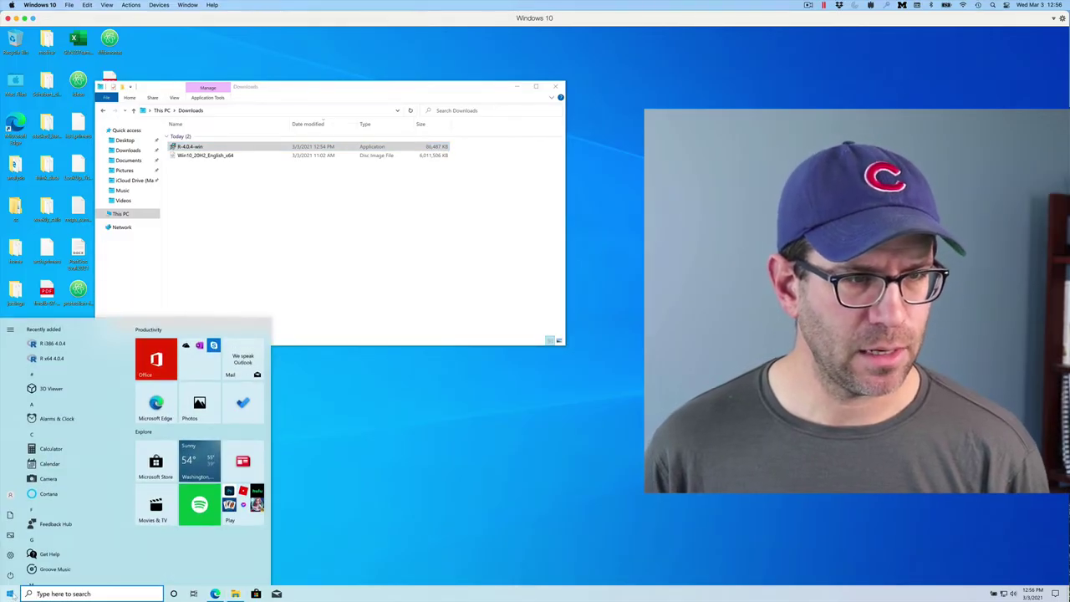
scroll(62, 448, down, 10)
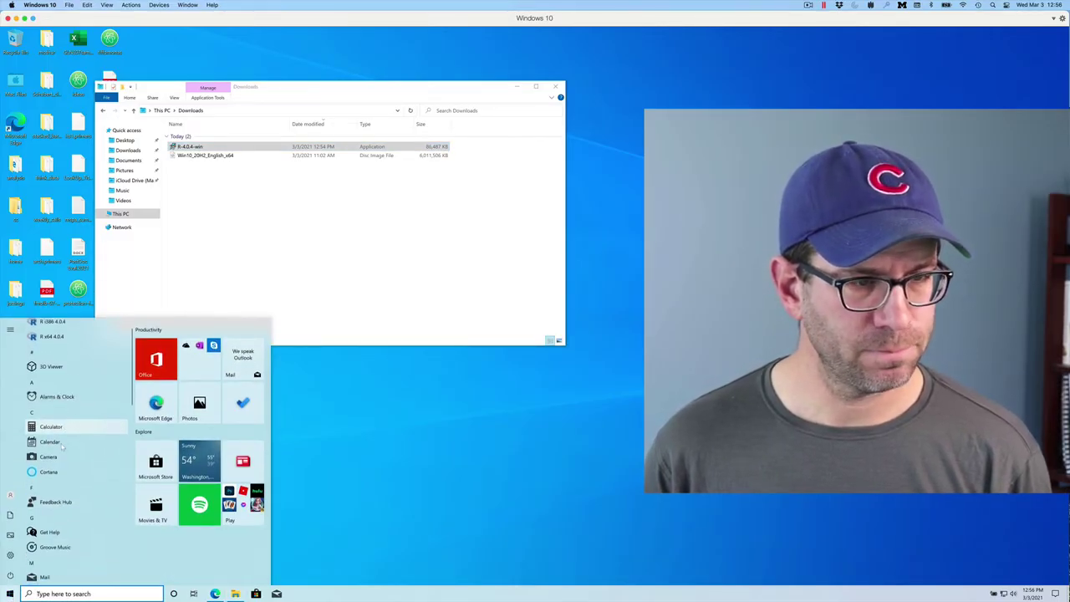
scroll(62, 458, up, 2)
scroll(62, 459, up, 1)
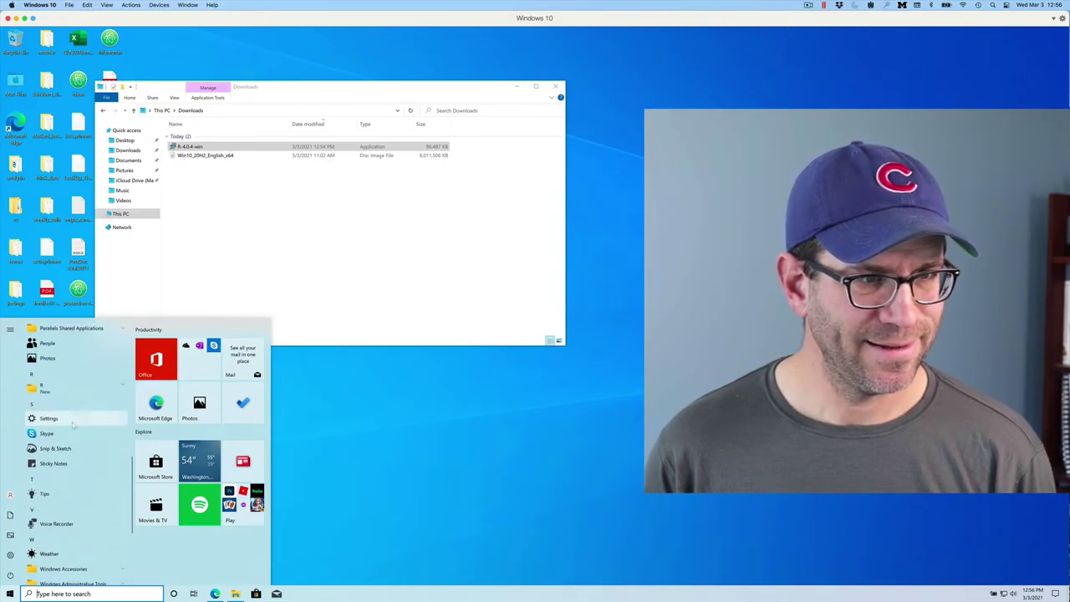
click(66, 391)
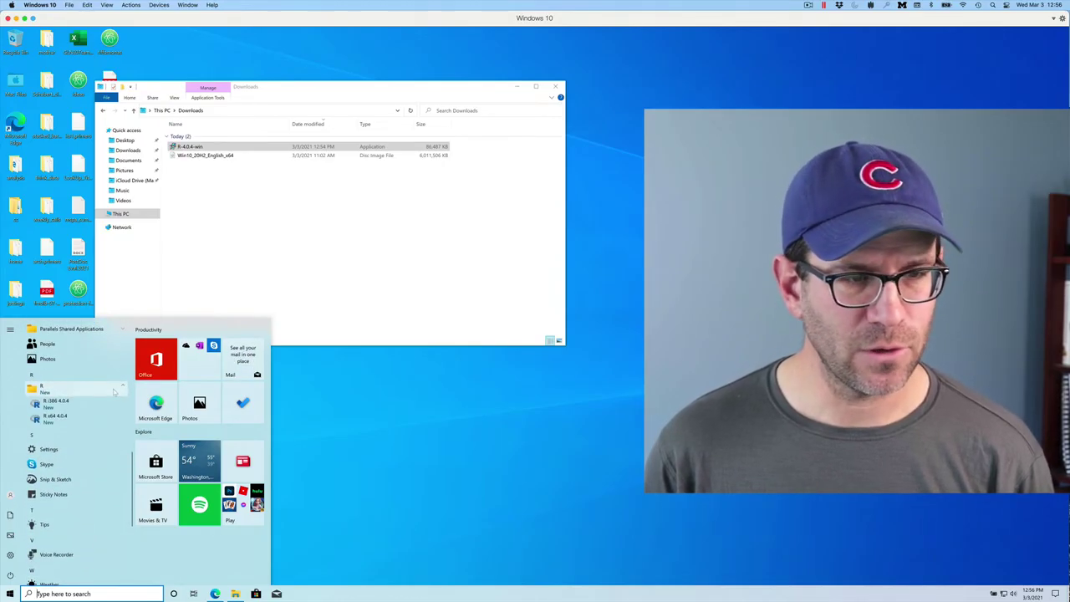
click(56, 416)
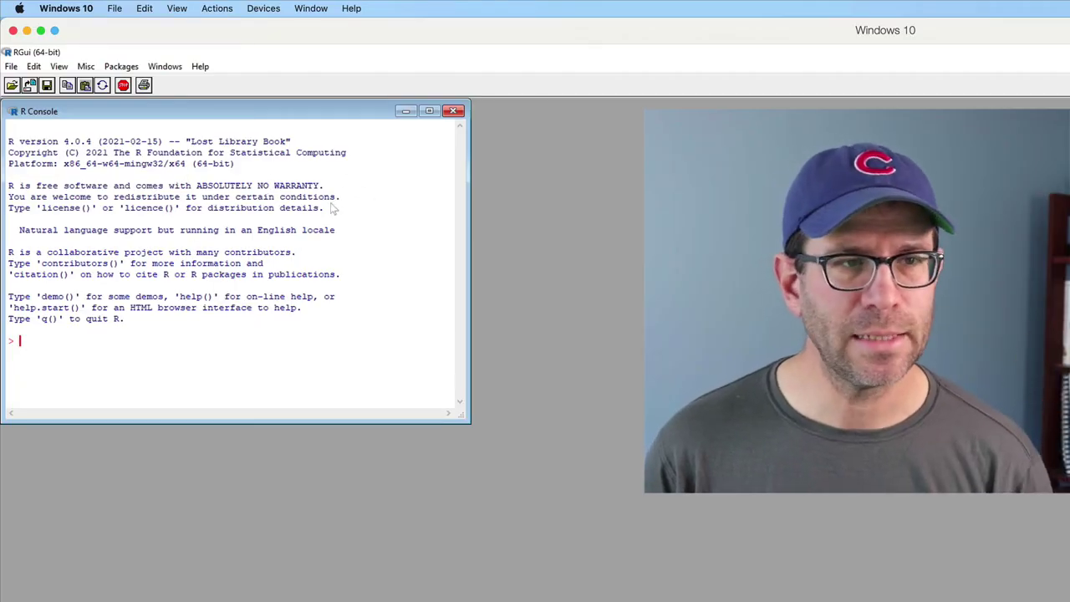
- Evaluate 2+2 in the R console, and exit R without saving the workspace image
text(12)
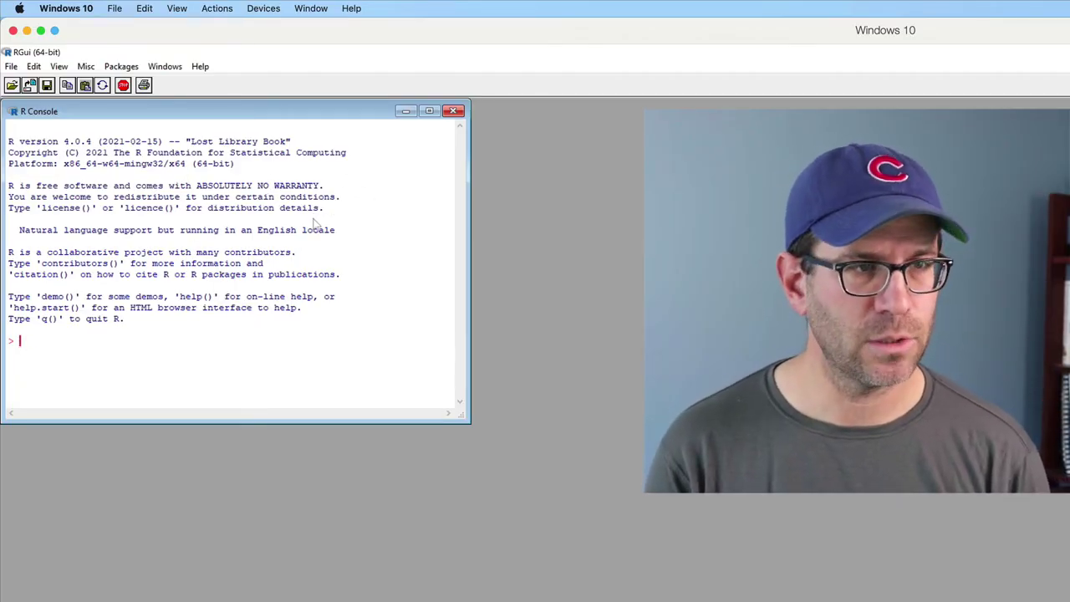
text(+2)
key(Return)
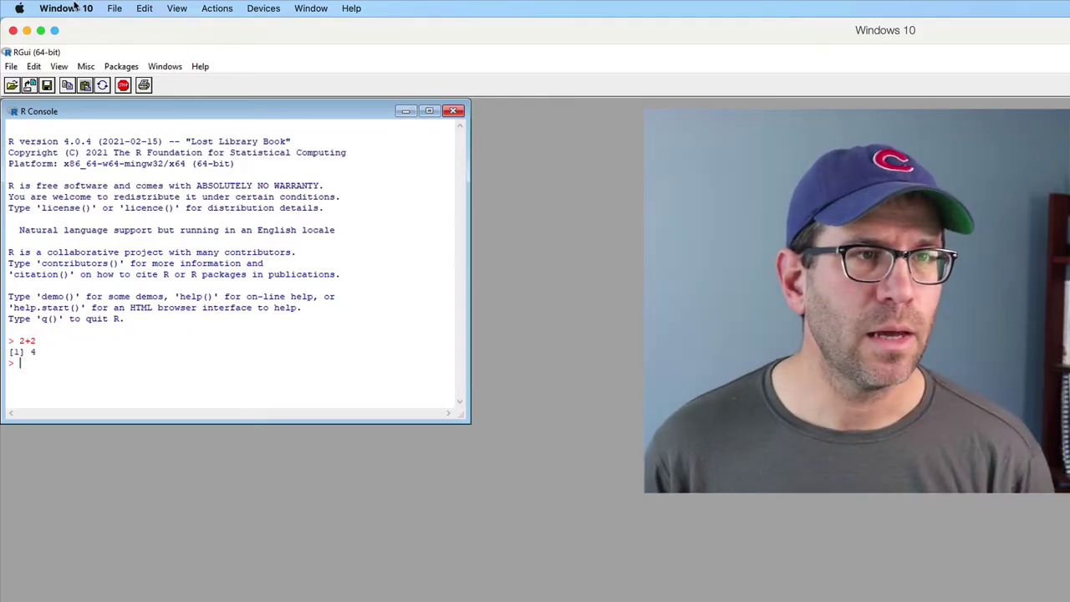
click(11, 67)
click(47, 273)
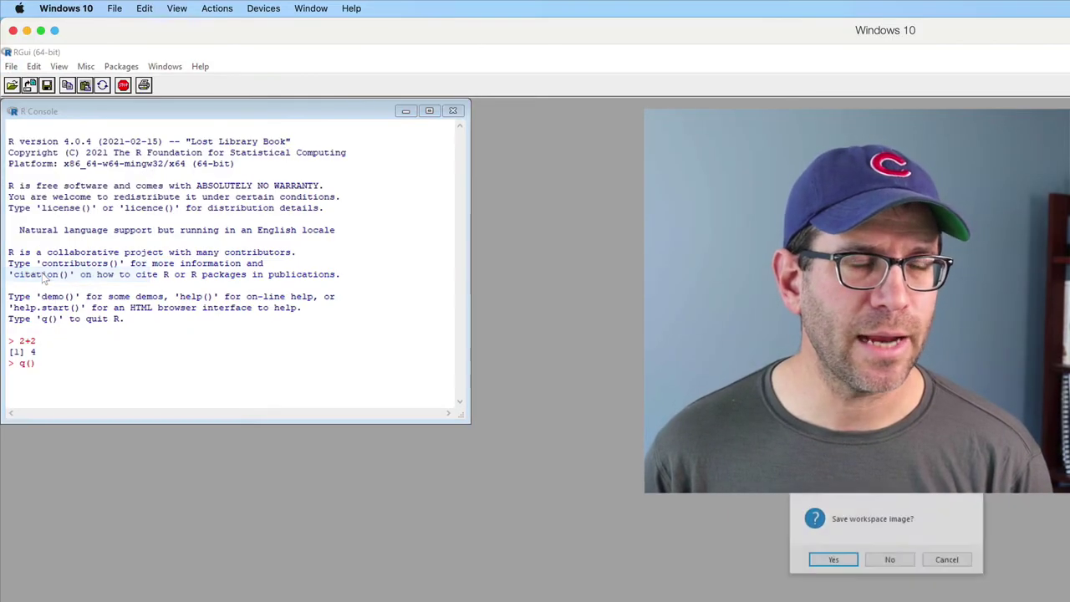
click(877, 567)
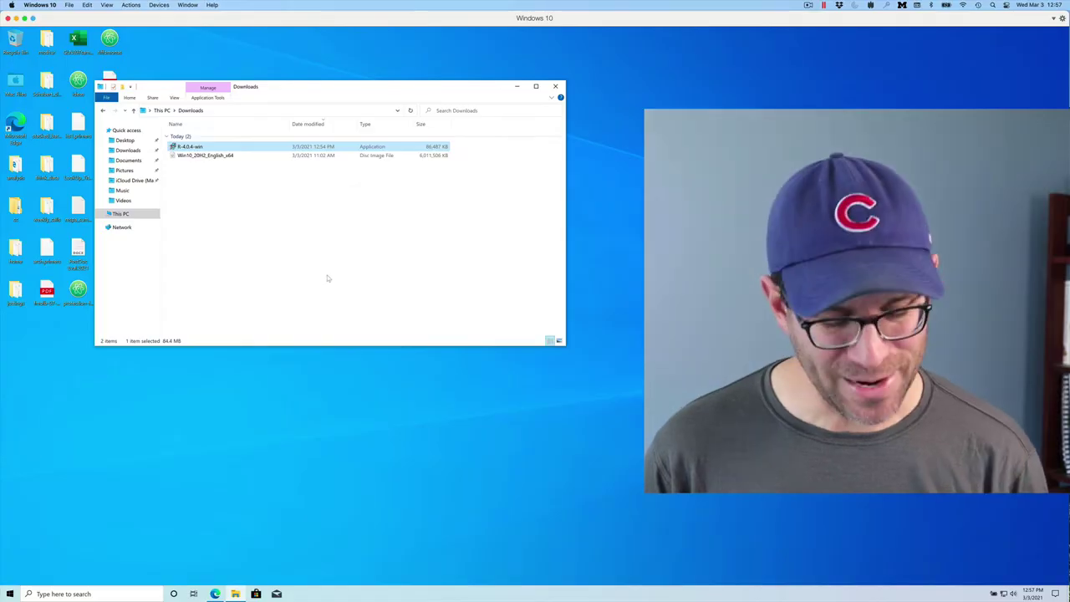
- Switch to Microsoft Edge, go to rstudio.com and open the RStudio IDE download page
key(super+Tab)
key(super+Tab)
key(super+Tab)
key(super+Tab)
key(super+Tab)
key(super+Tab)
key(super+Tab)
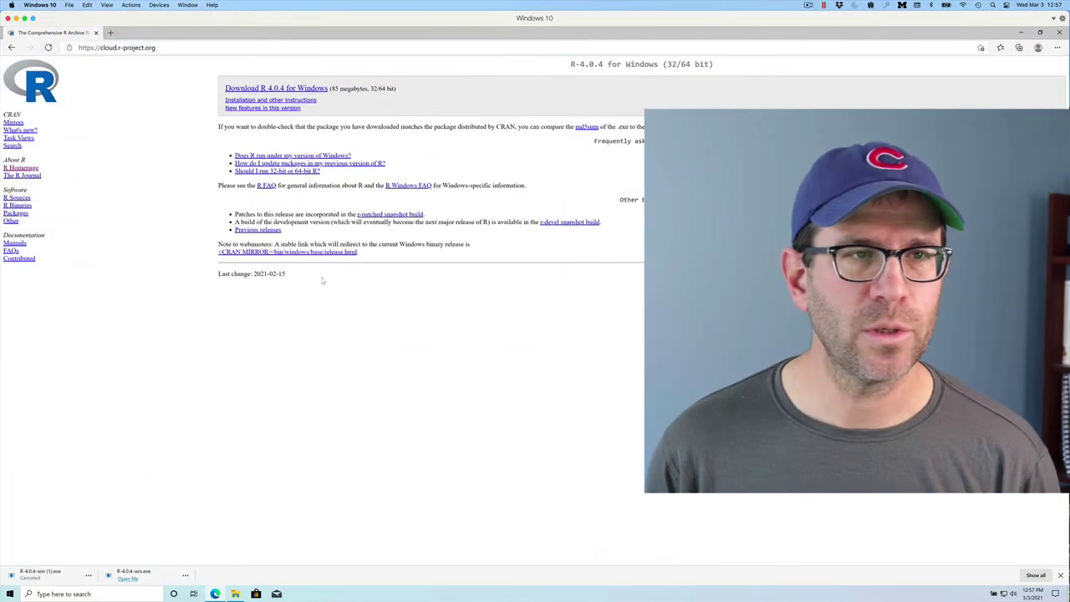
click(232, 51)
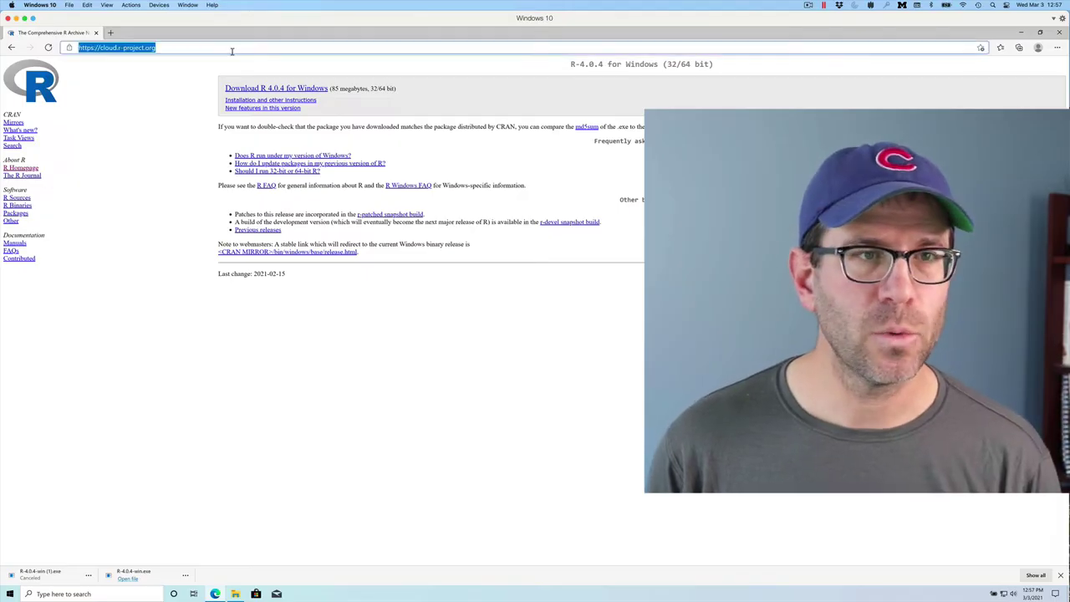
text(rstudio.c)
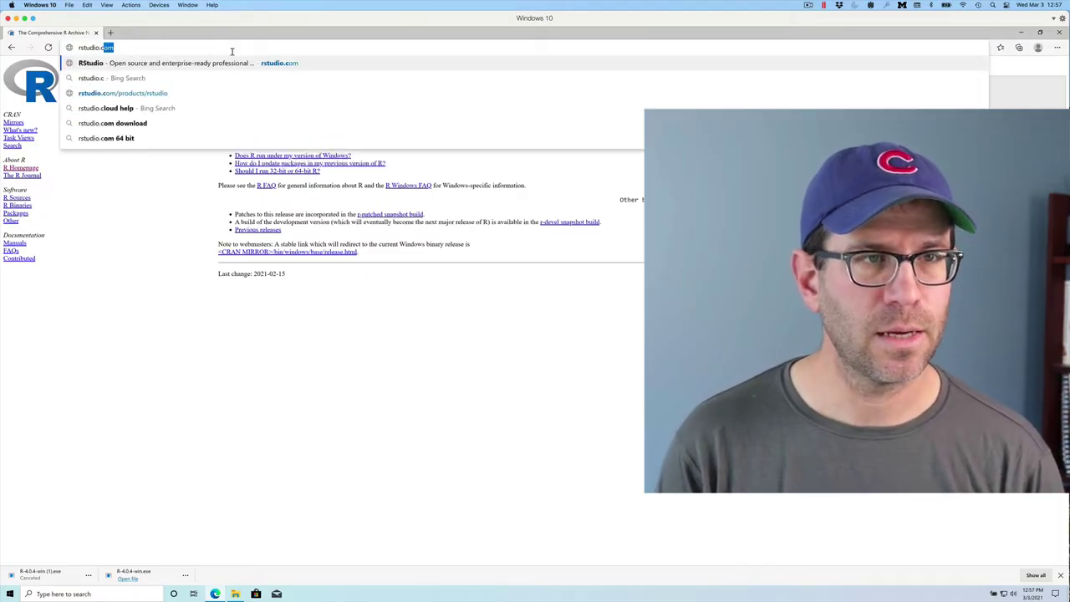
key(Return)
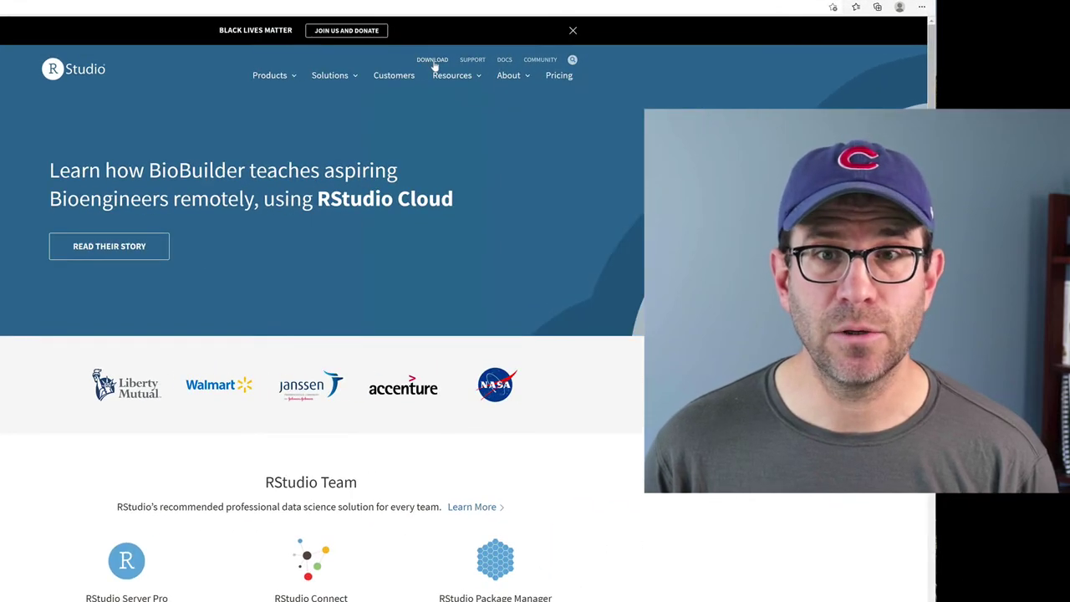
click(636, 93)
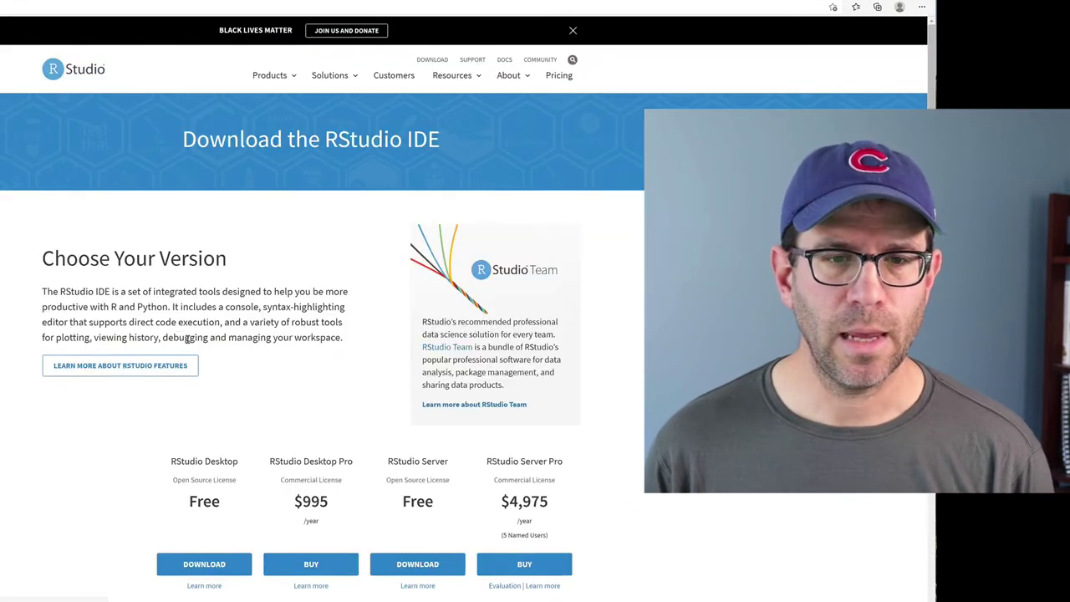
- Choose the free RStudio Desktop edition and download the RStudio 1.4.1106 installer for Windows
scroll(425, 332, down, 3)
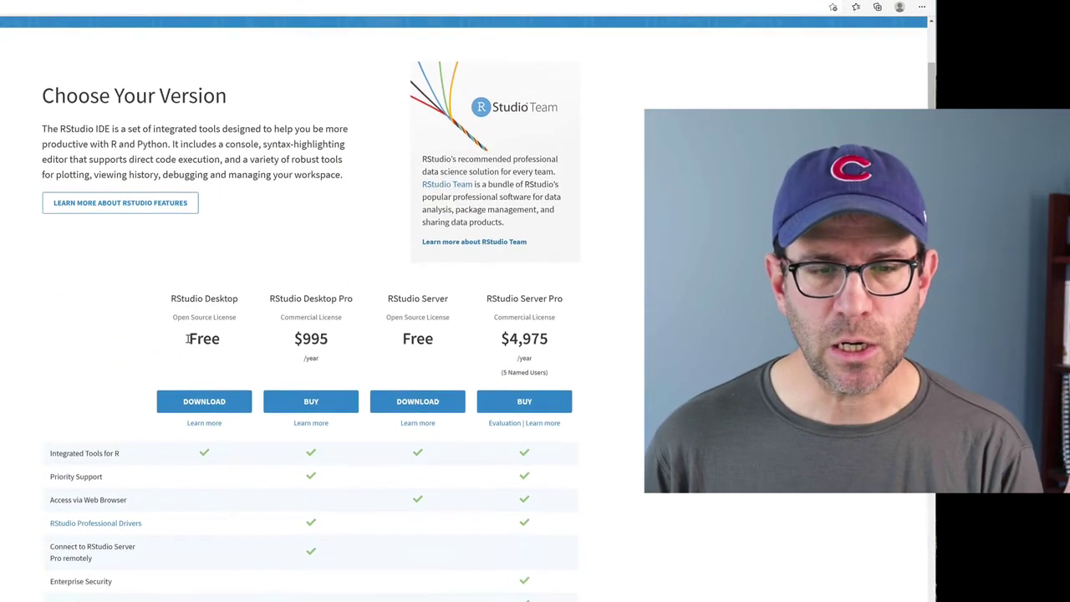
scroll(189, 339, down, 5)
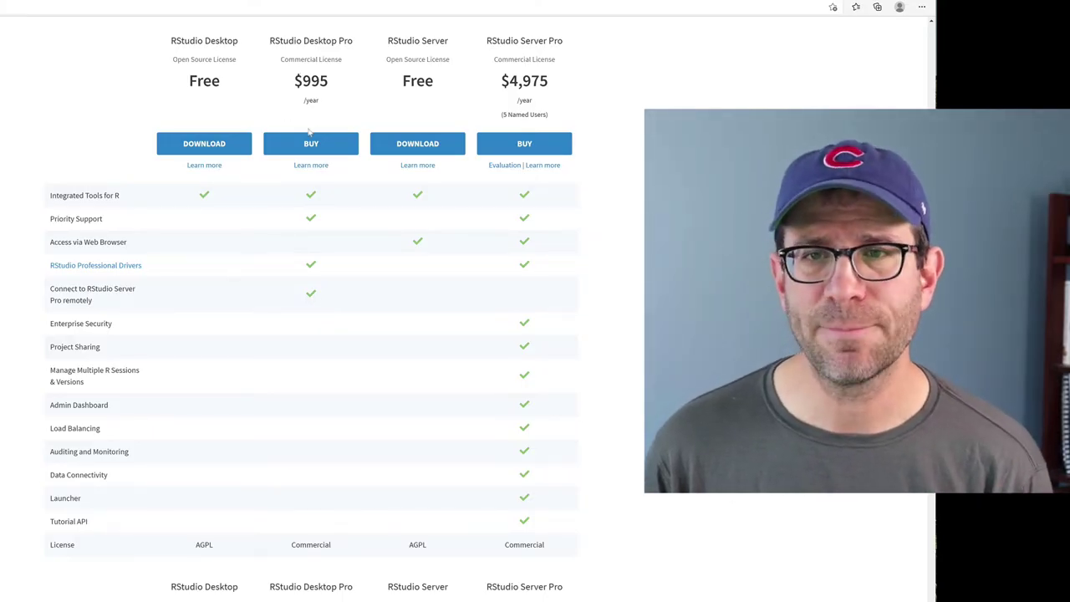
scroll(492, 97, up, 1)
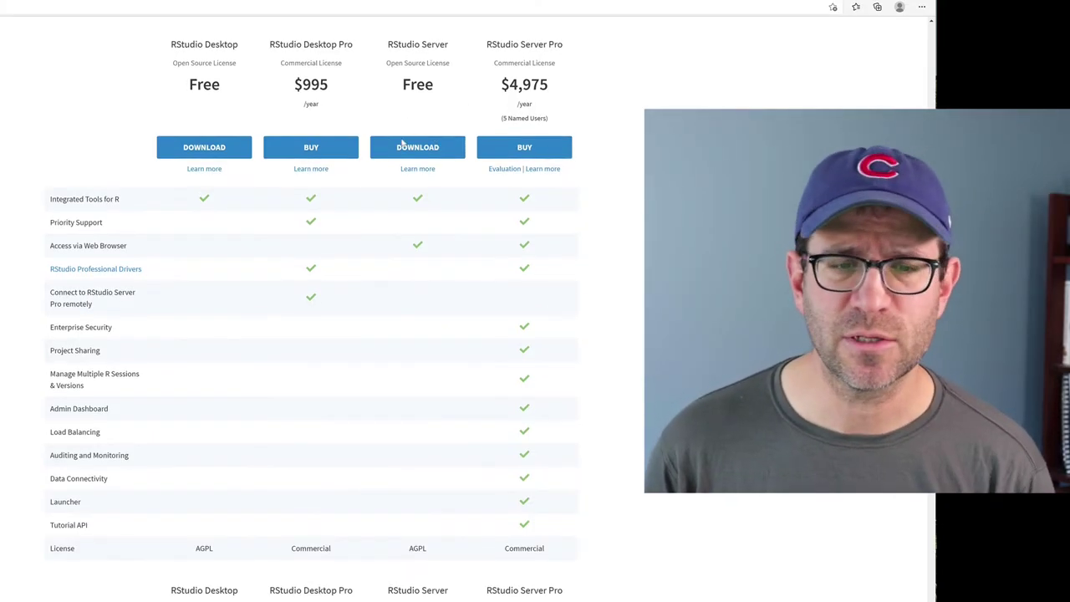
click(205, 149)
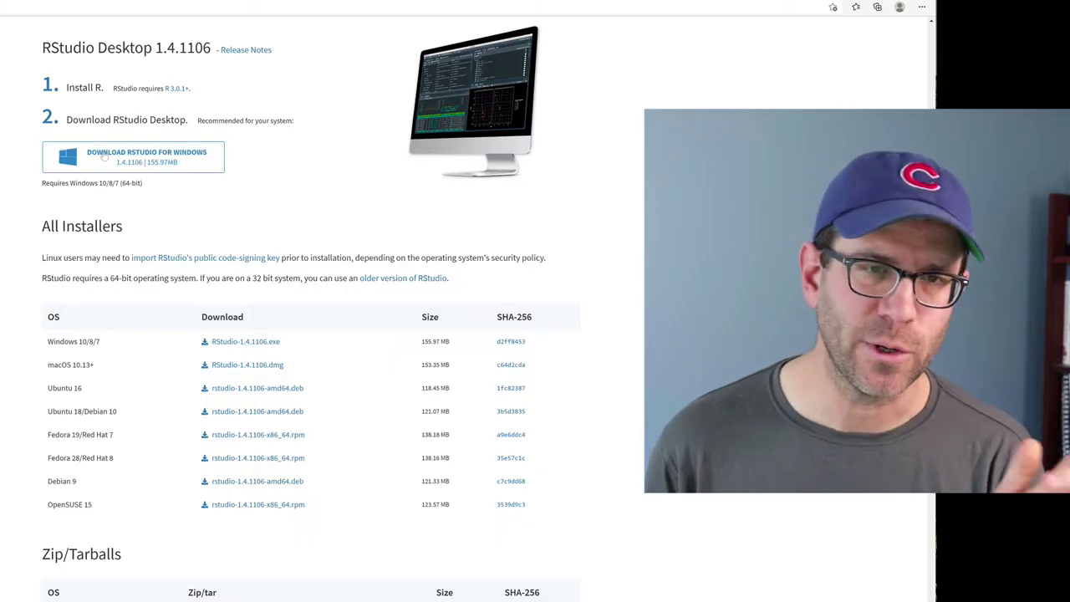
click(115, 160)
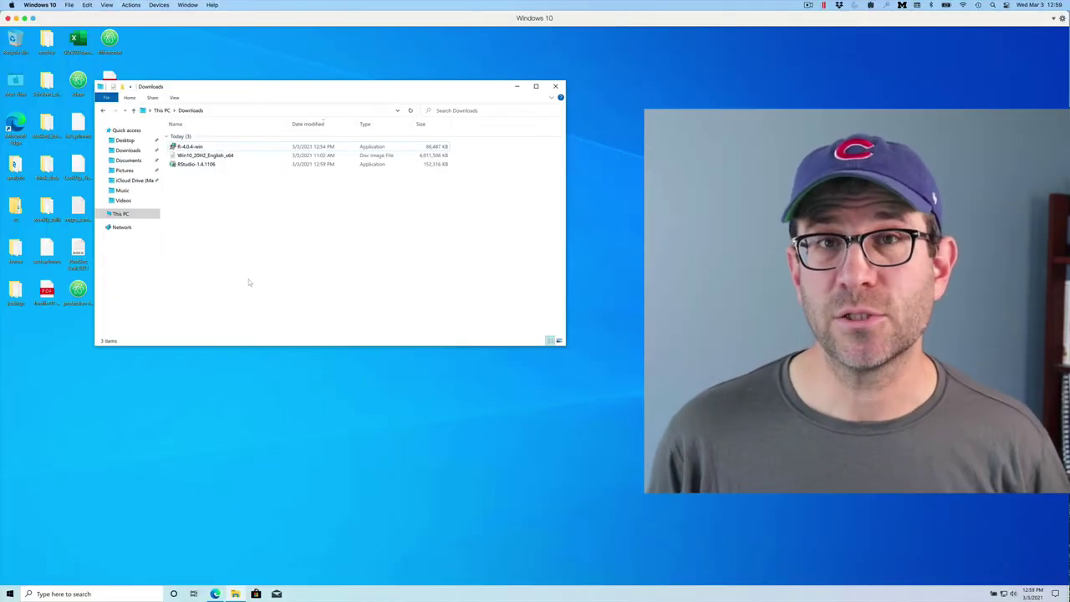
- Run the downloaded RStudio-1.4.1106 installer, allow it to make changes, install RStudio with the default settings and finish the setup
click(197, 166)
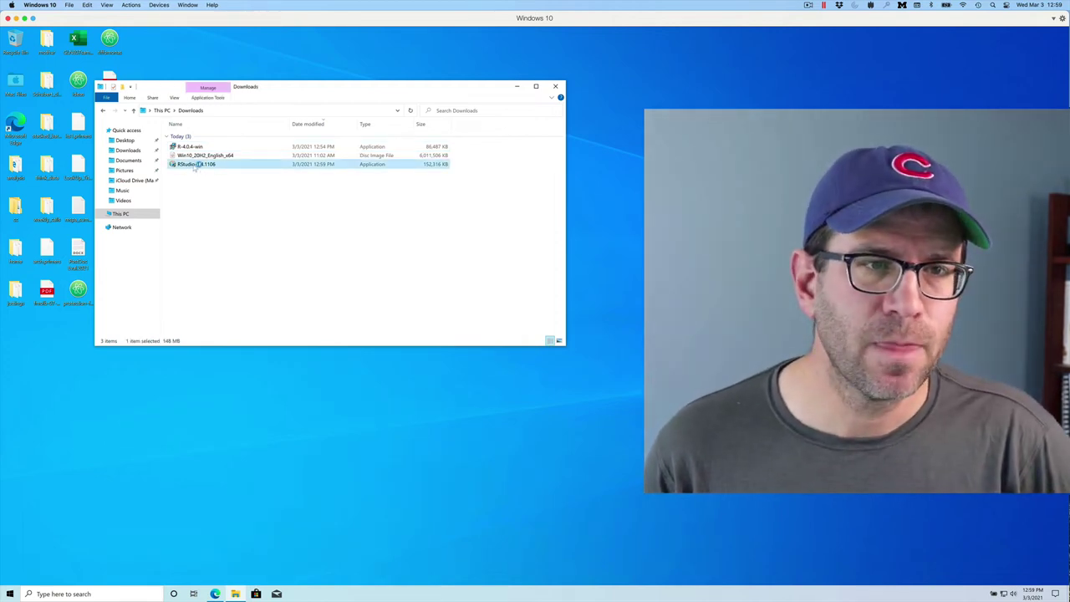
double_click(197, 166)
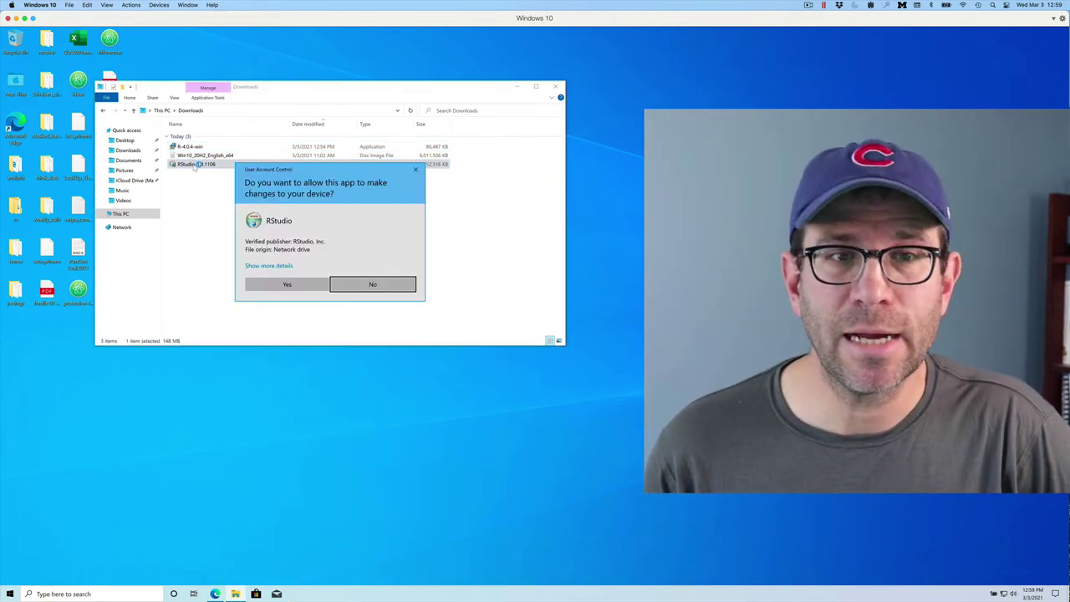
click(282, 288)
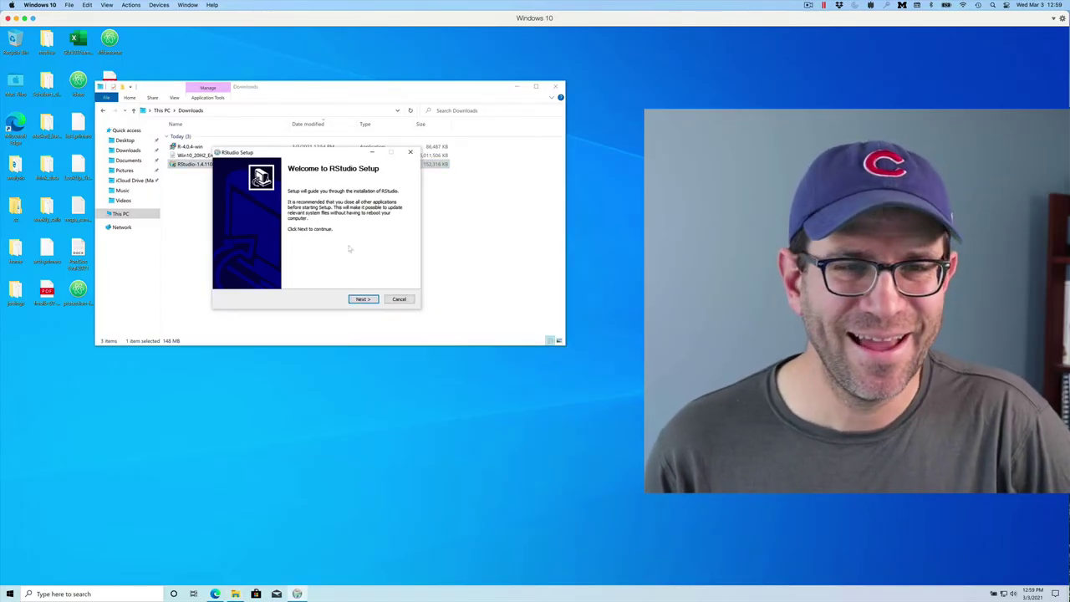
click(370, 301)
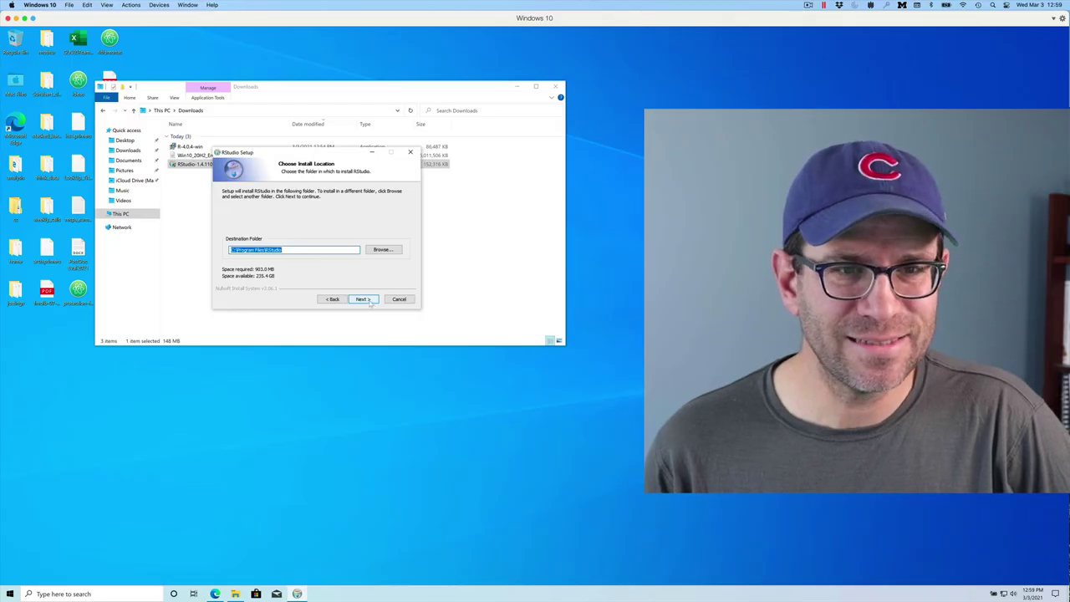
click(362, 300)
click(370, 303)
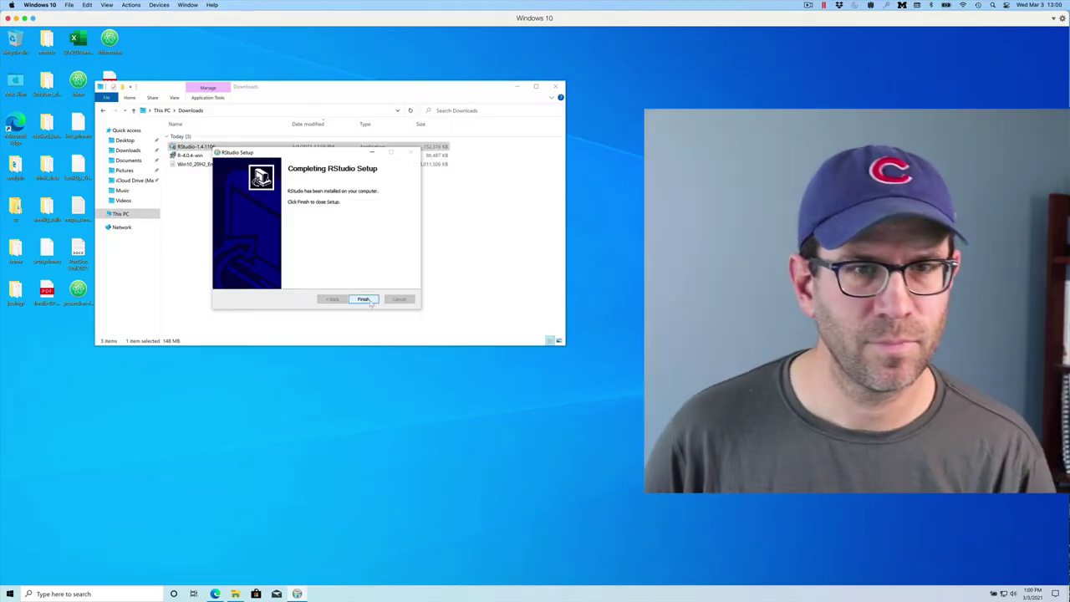
click(363, 300)
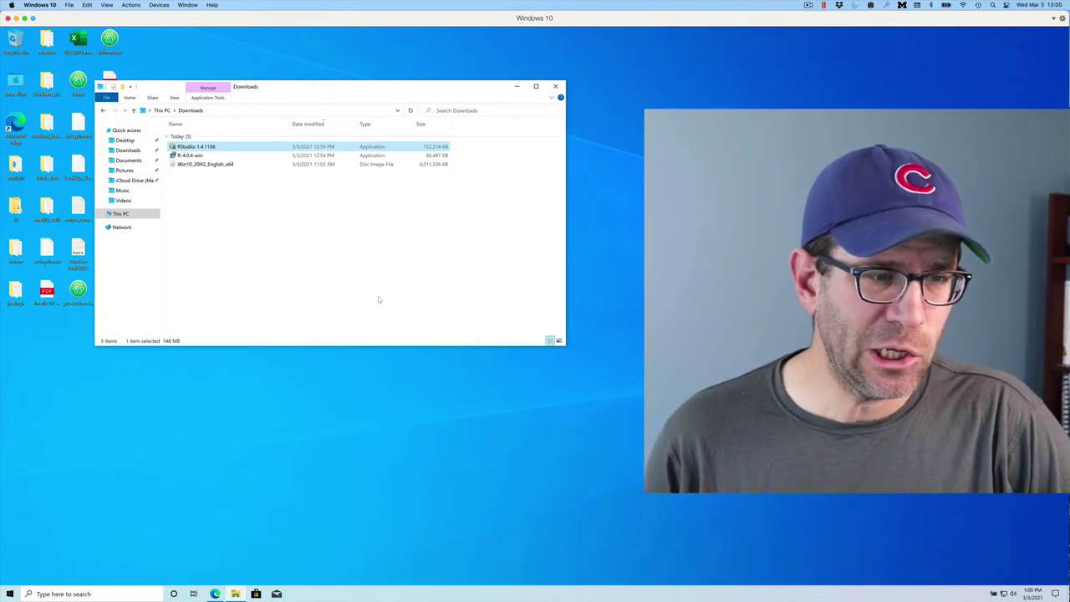
- Launch the newly installed RStudio and maximize its window
click(55, 594)
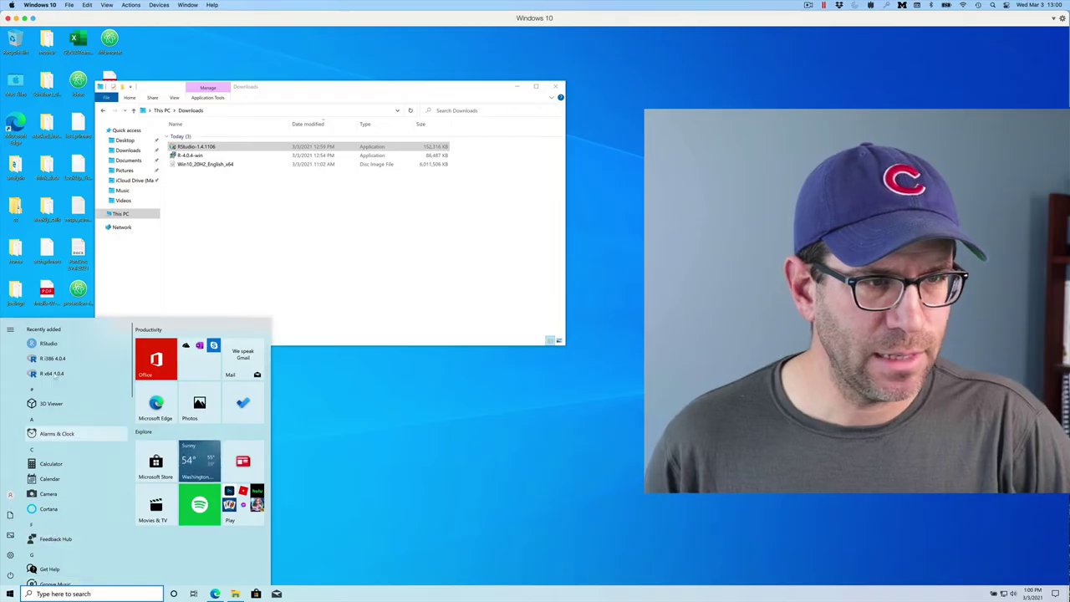
click(47, 343)
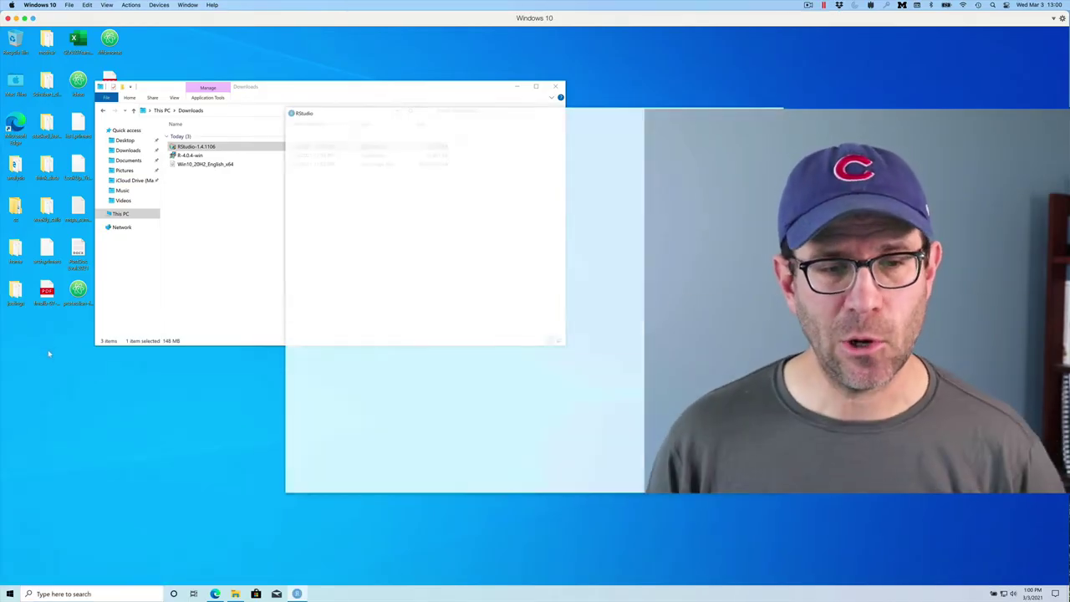
double_click(424, 111)
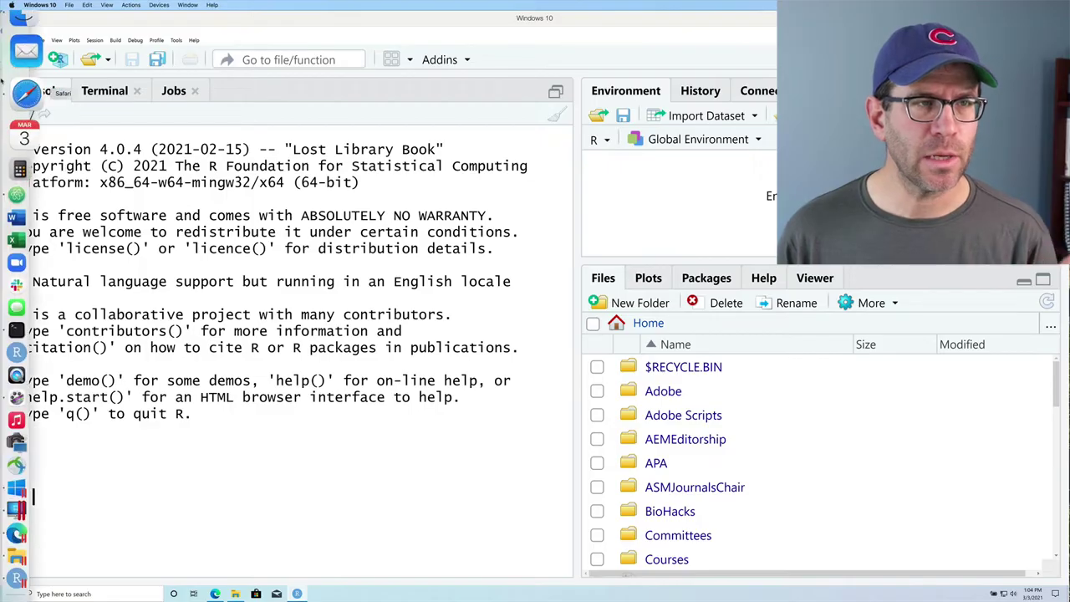
- Create a new R script, enter 2+2 on its first line and run it
click(20, 62)
click(46, 84)
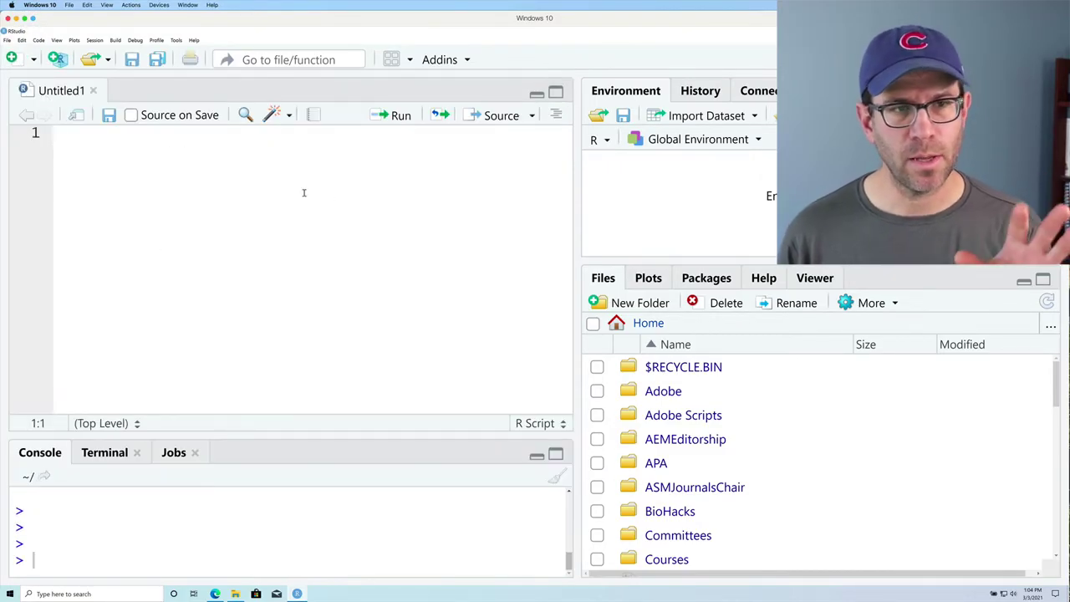
text(2+2)
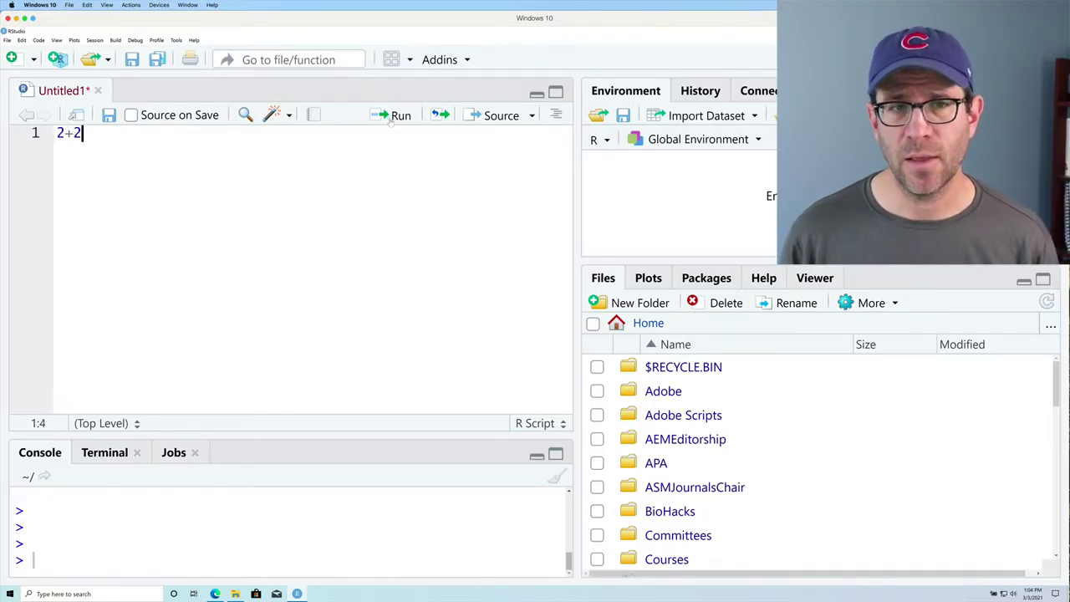
click(400, 117)
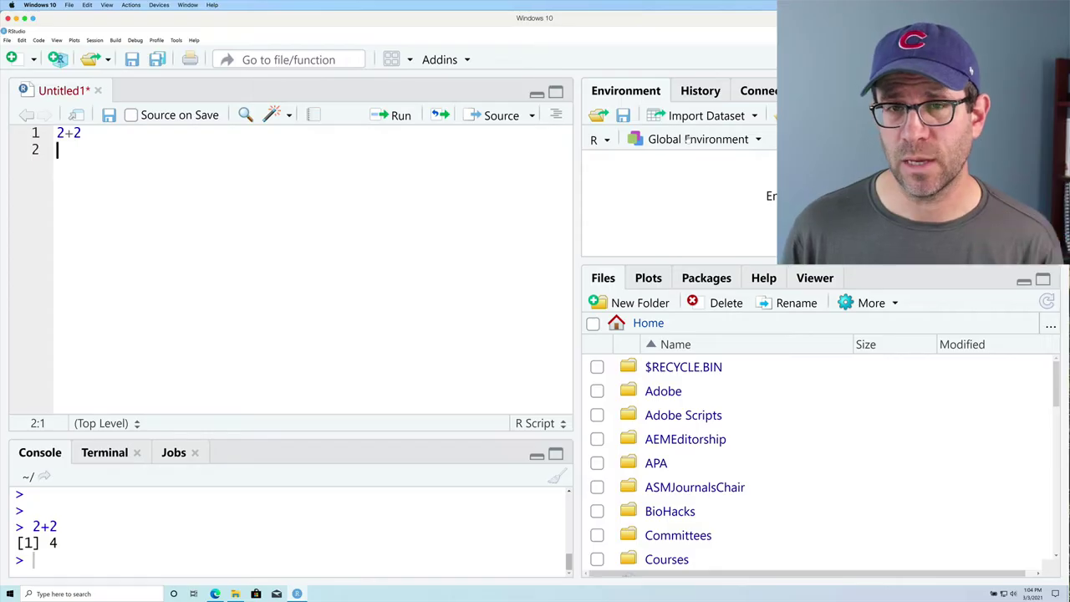
- View the command history, enlarge the Files pane upward, and look through the plots, packages, help and viewer panes
click(698, 92)
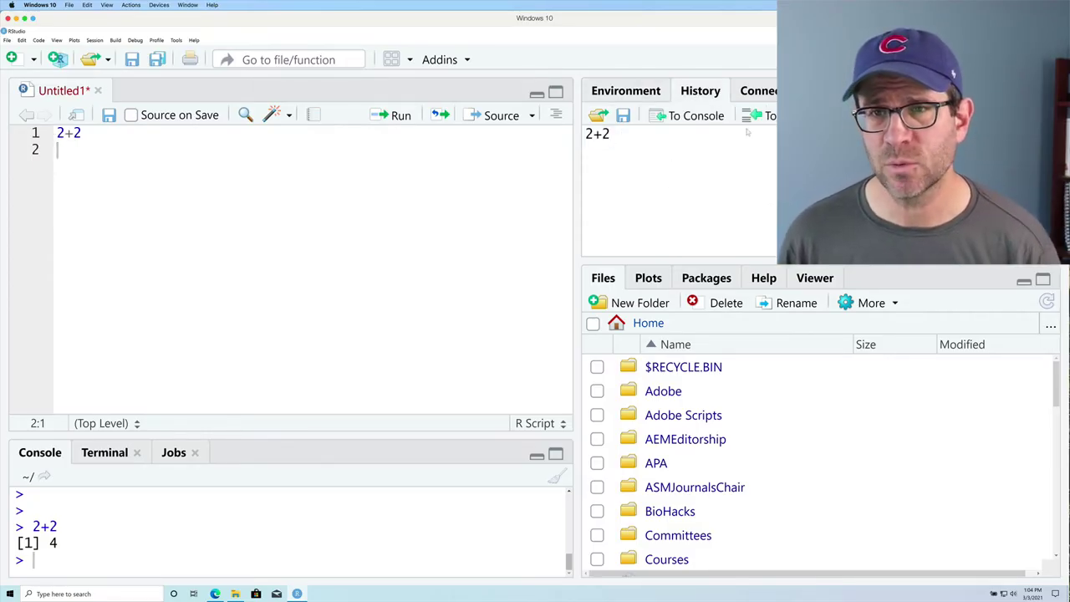
drag(732, 262, 726, 116)
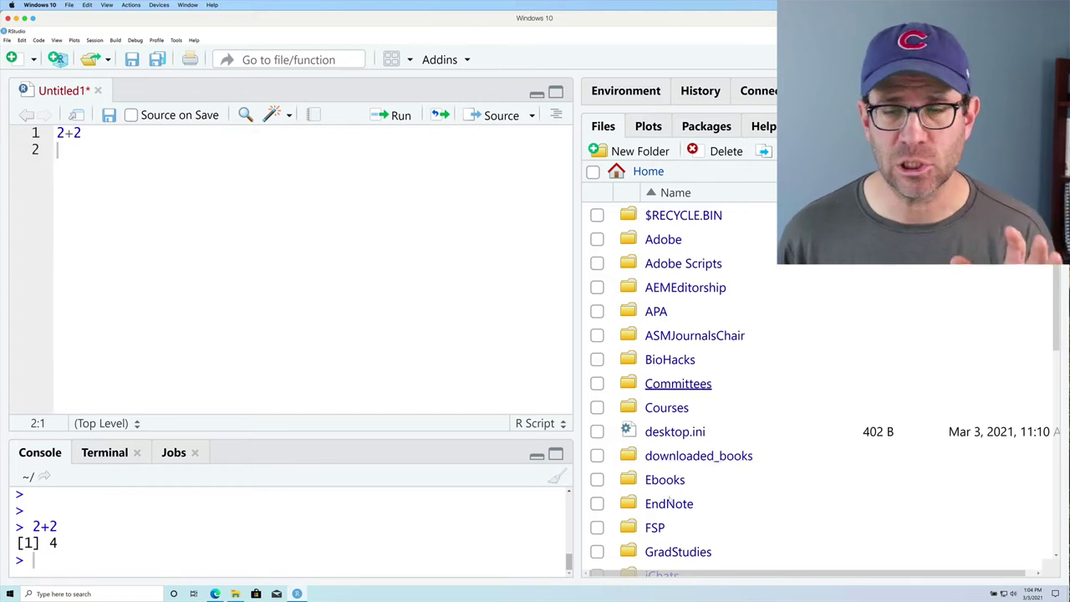
click(660, 130)
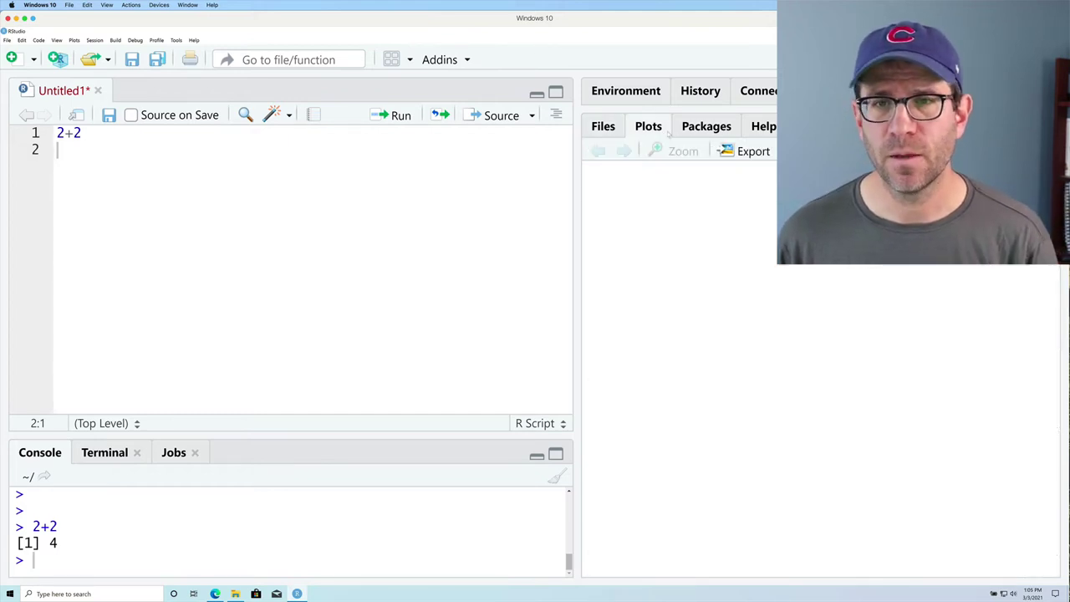
click(703, 130)
click(762, 126)
click(807, 127)
click(706, 126)
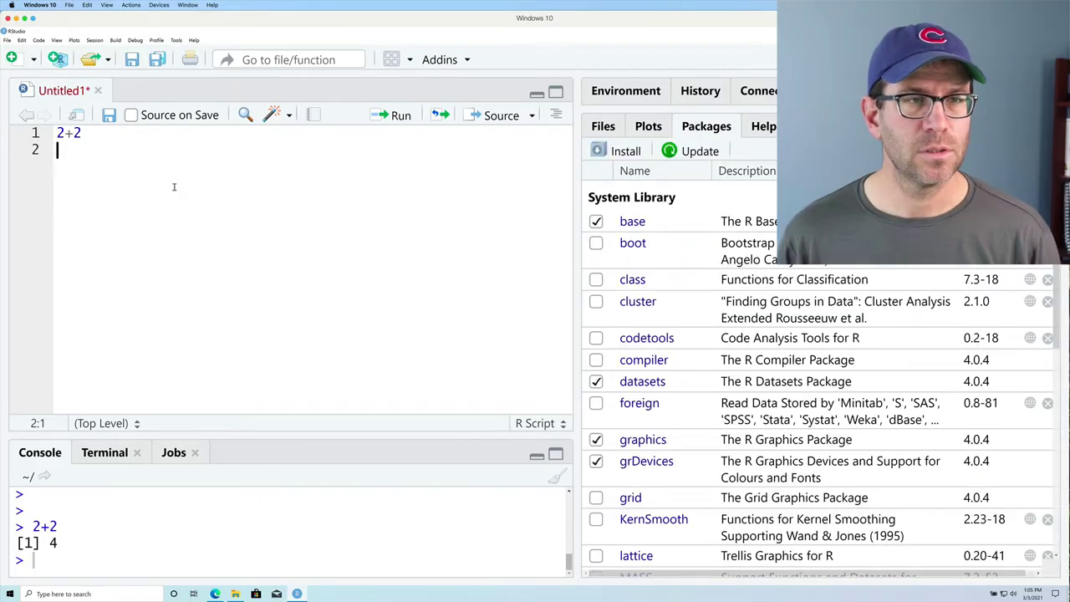
- In the global options, turn off restoring the most recently opened project and previously open source documents at startup
click(176, 40)
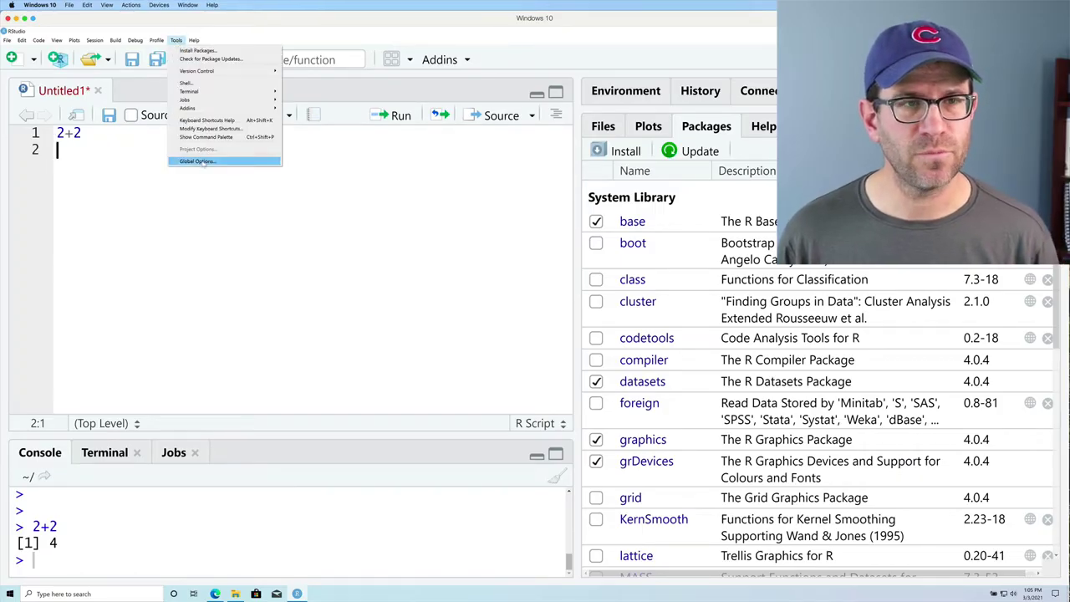
click(200, 161)
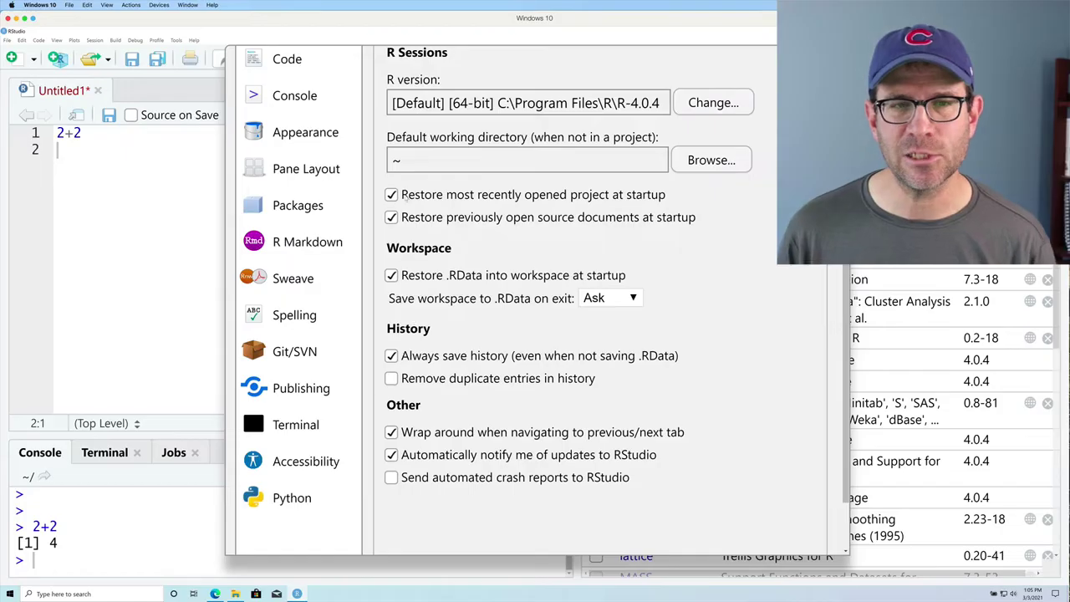
click(392, 194)
click(391, 217)
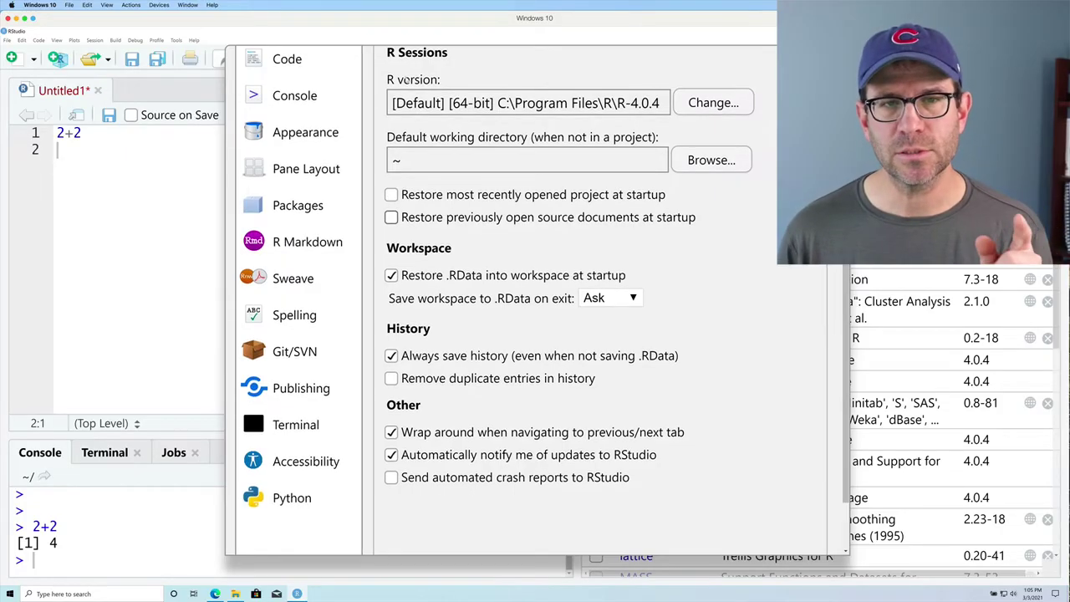
- Turn off restoring .RData at startup and always saving history, and set saving the workspace to .RData on exit to Never
click(391, 276)
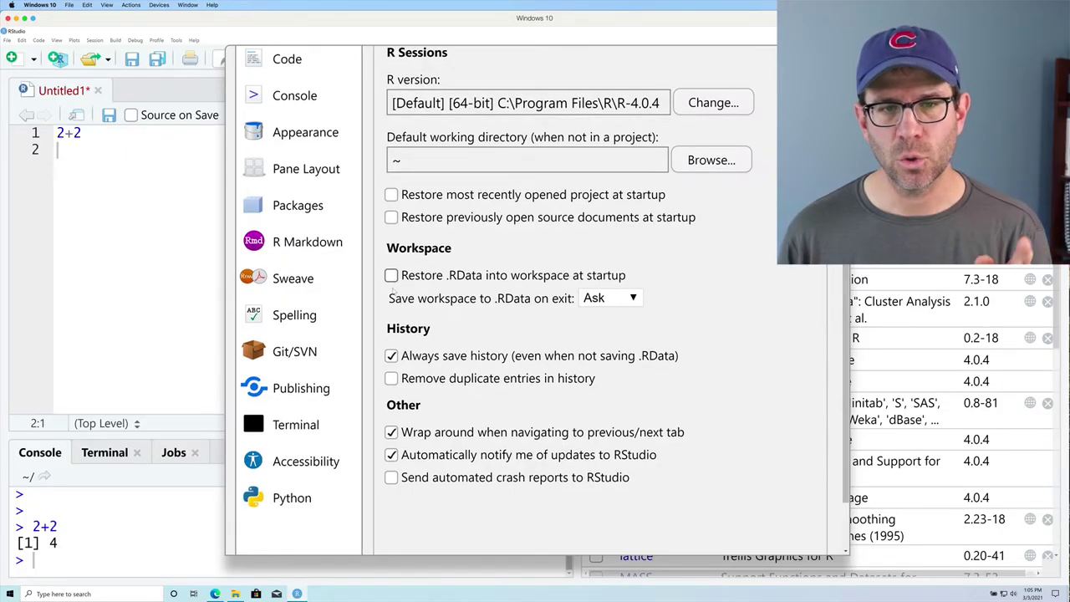
click(391, 355)
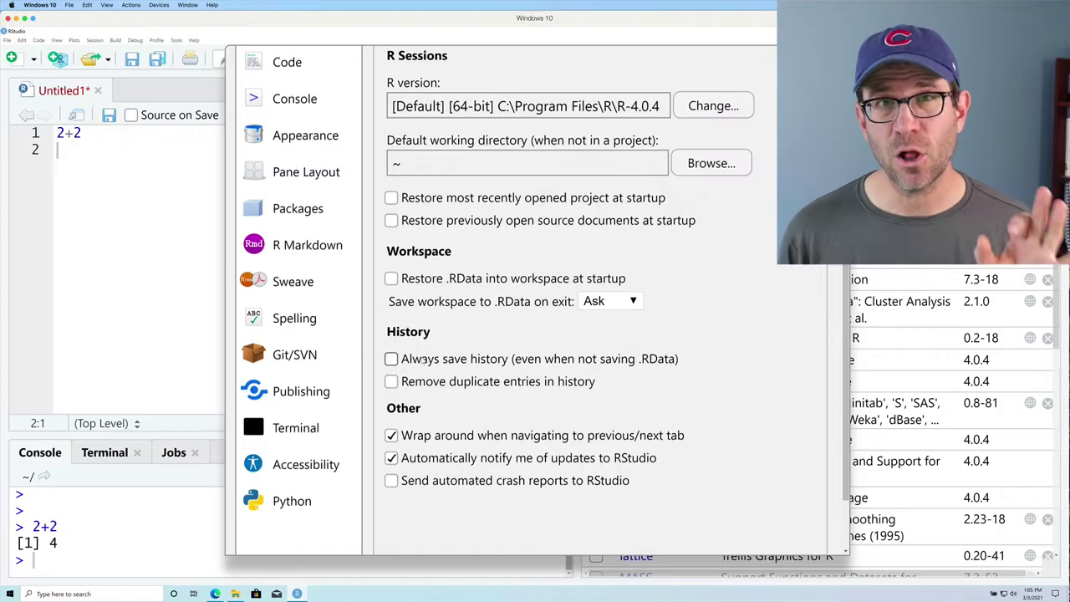
click(610, 303)
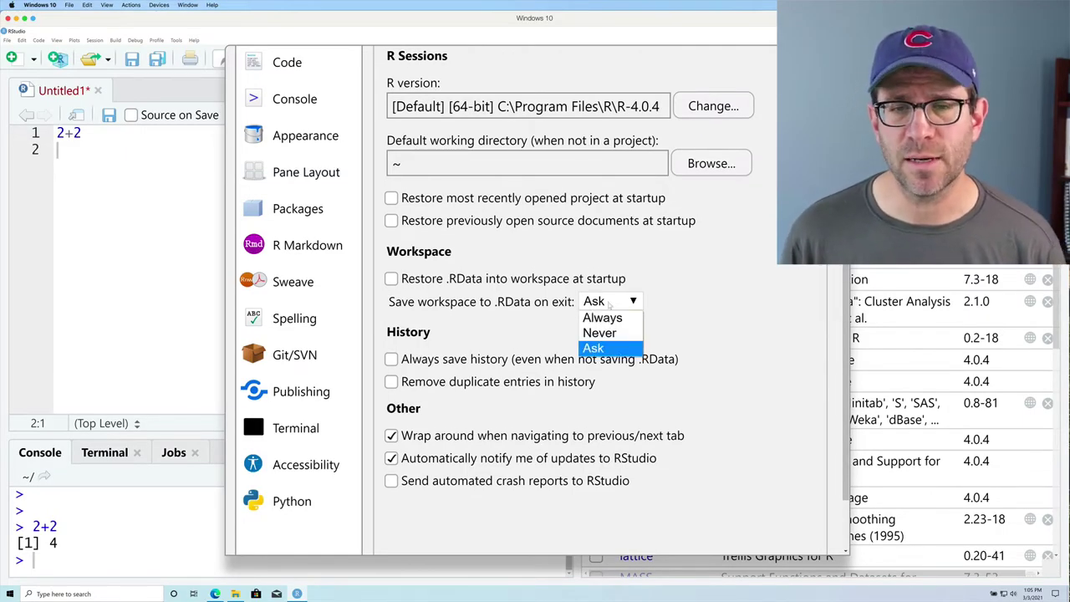
click(599, 333)
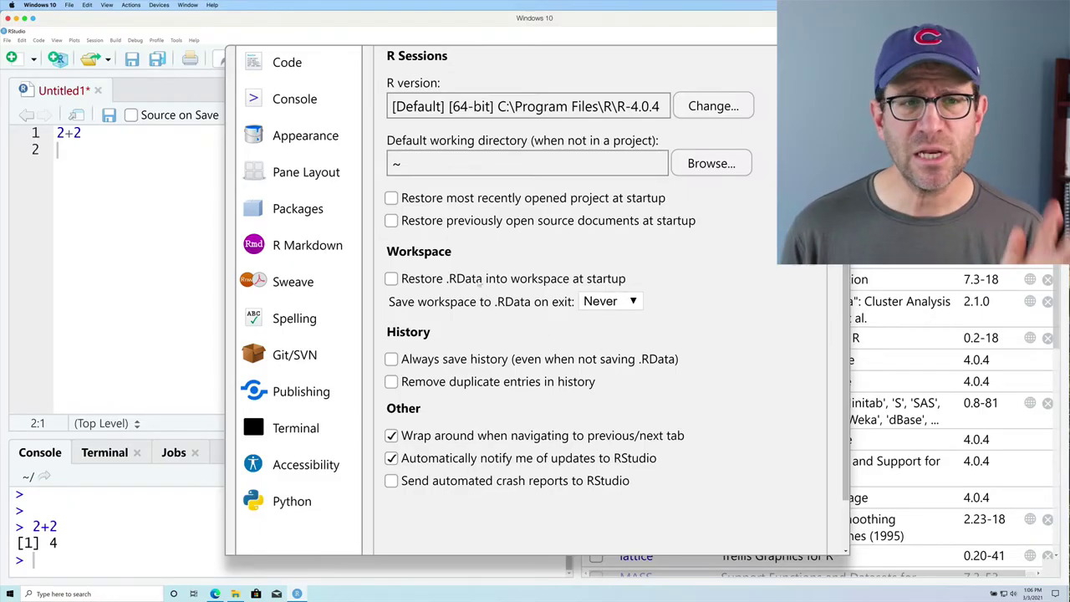
- Look through the Console options and the Editing, Display and Saving settings of the Code options
click(292, 104)
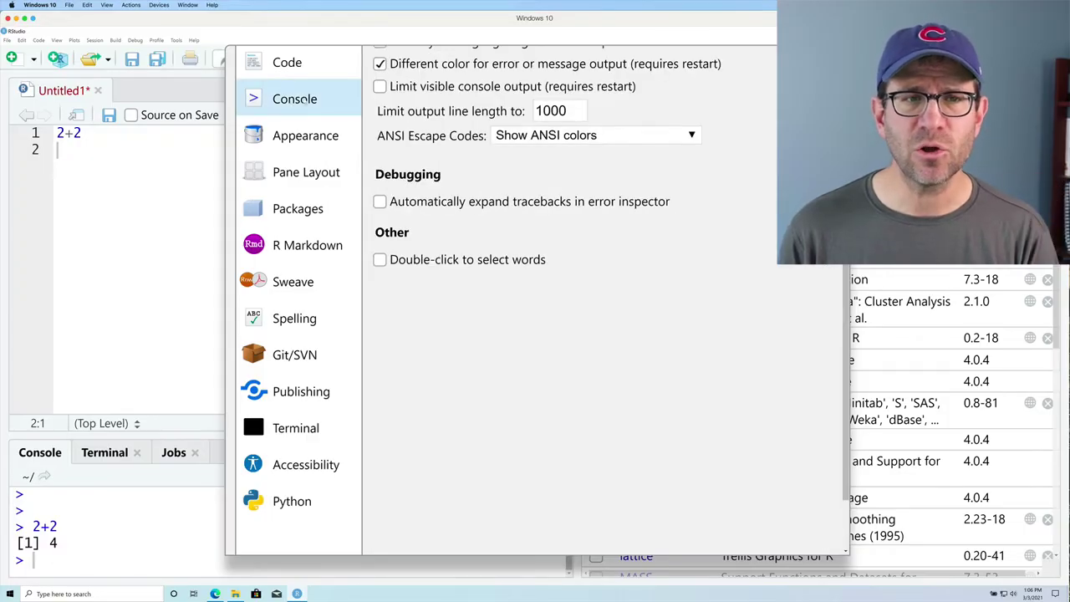
scroll(294, 89, up, 2)
click(303, 102)
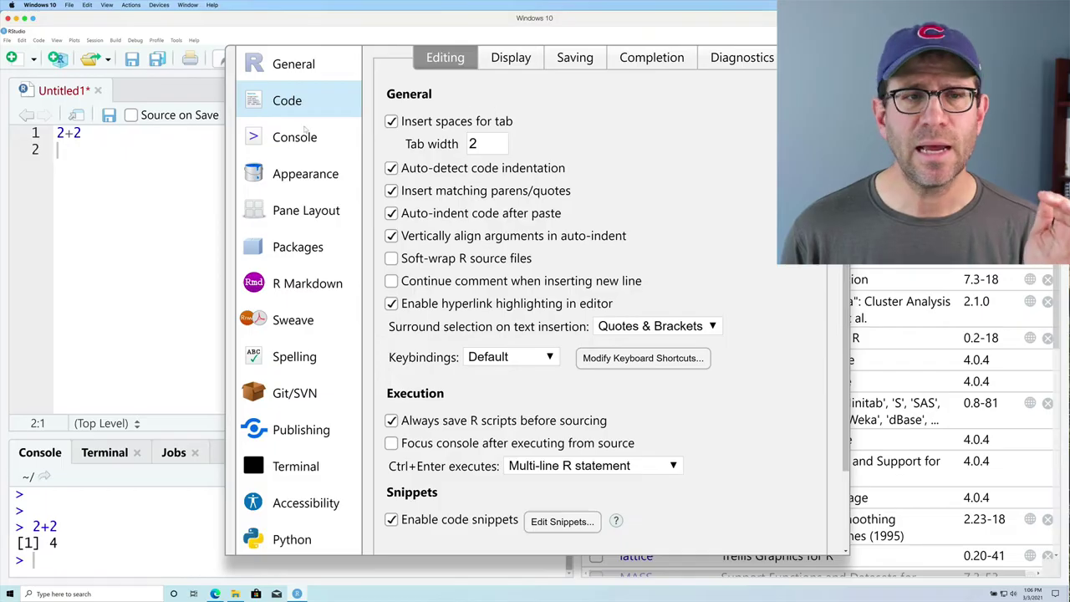
scroll(493, 109, up, 2)
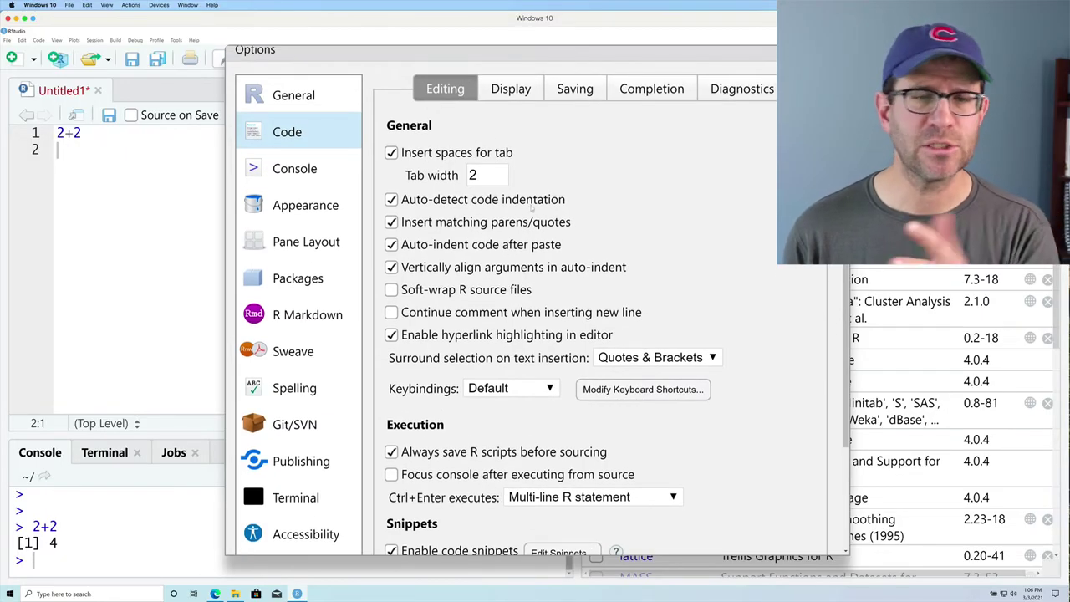
click(516, 94)
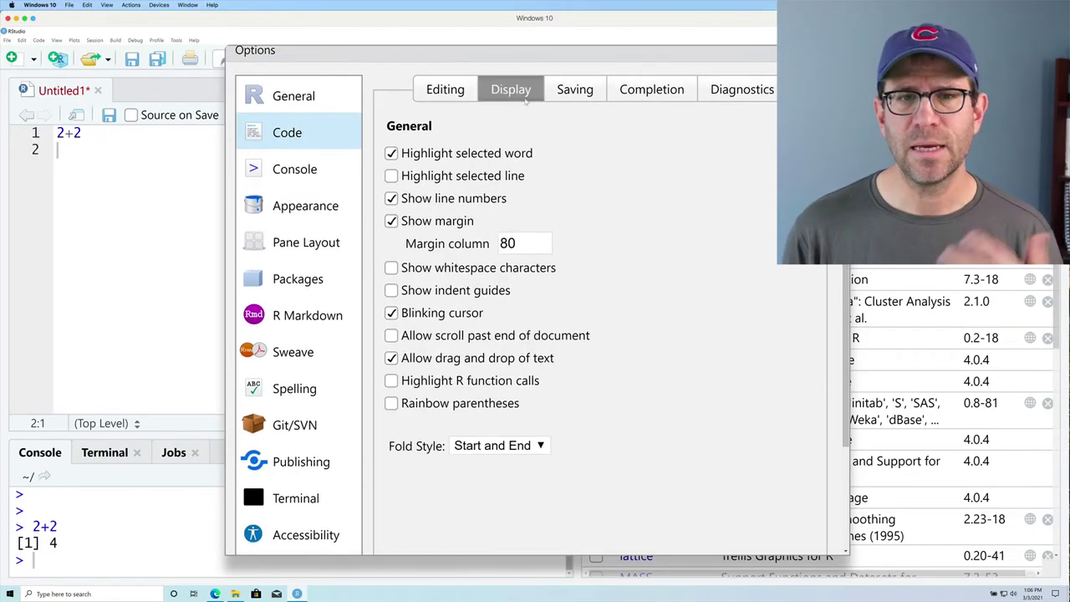
click(586, 94)
click(428, 92)
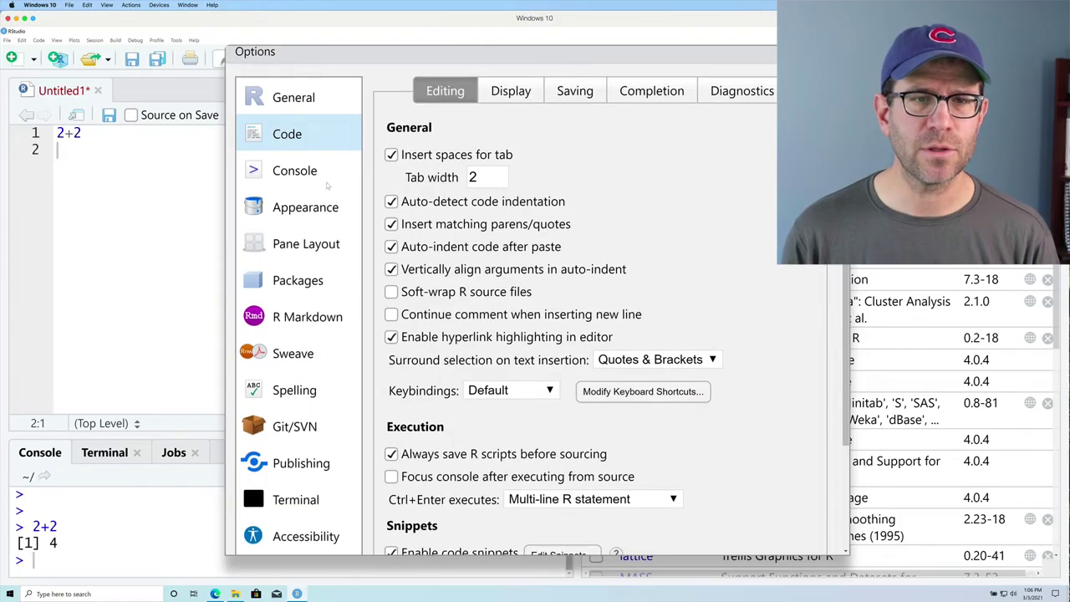
- In the Appearance options, preview the Dracula editor theme and set the theme back to Textmate (default)
click(287, 213)
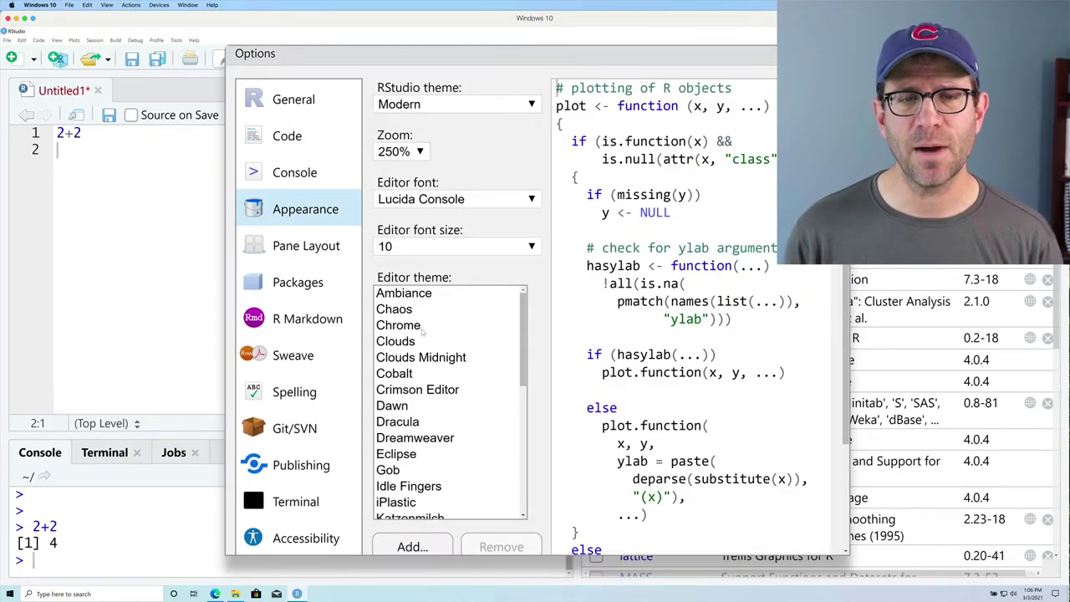
scroll(406, 381, down, 2)
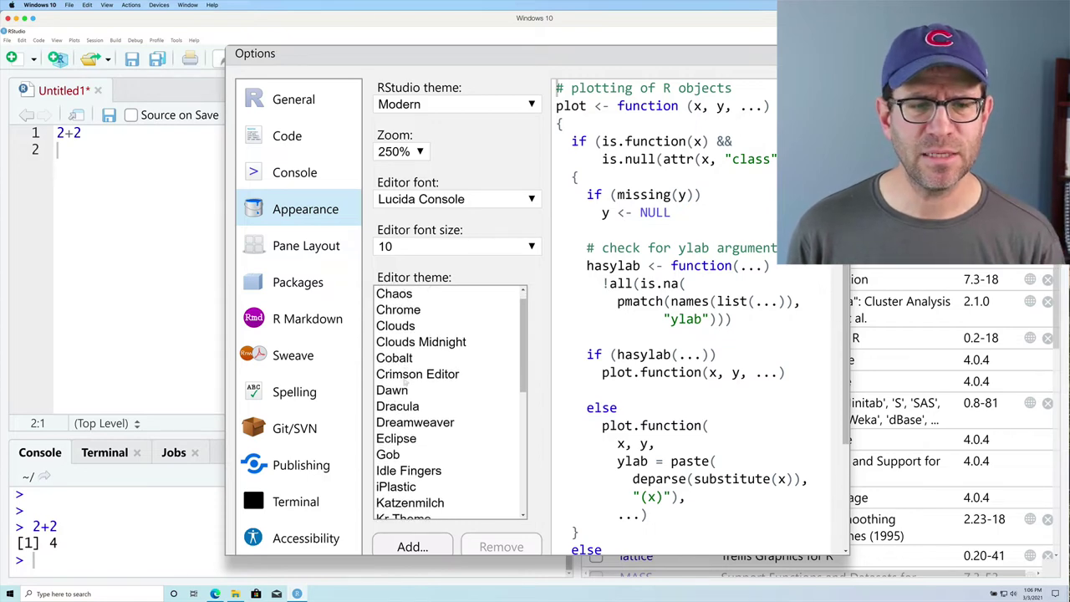
click(410, 390)
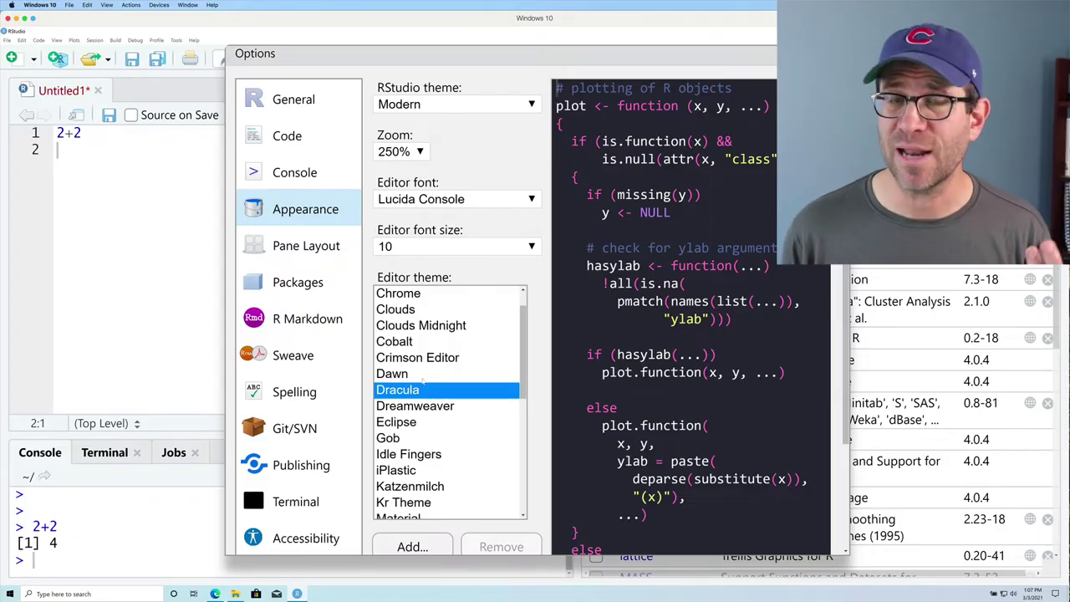
scroll(427, 374, down, 5)
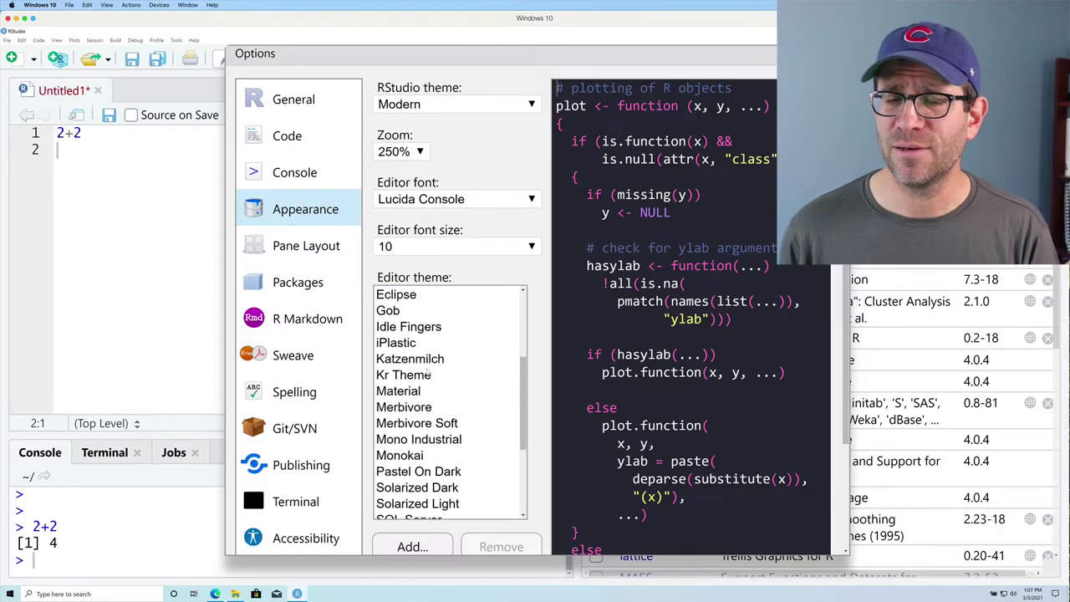
scroll(426, 378, down, 1)
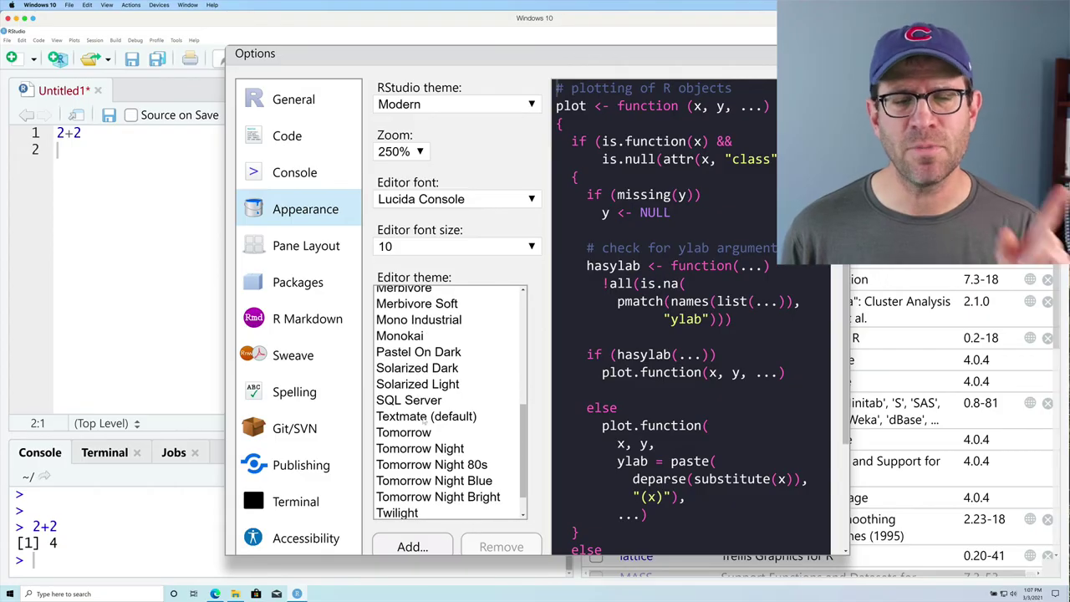
click(424, 418)
- Apply the changed options, restart RStudio without saving the untitled script, and maximize the restarted window
scroll(641, 425, down, 3)
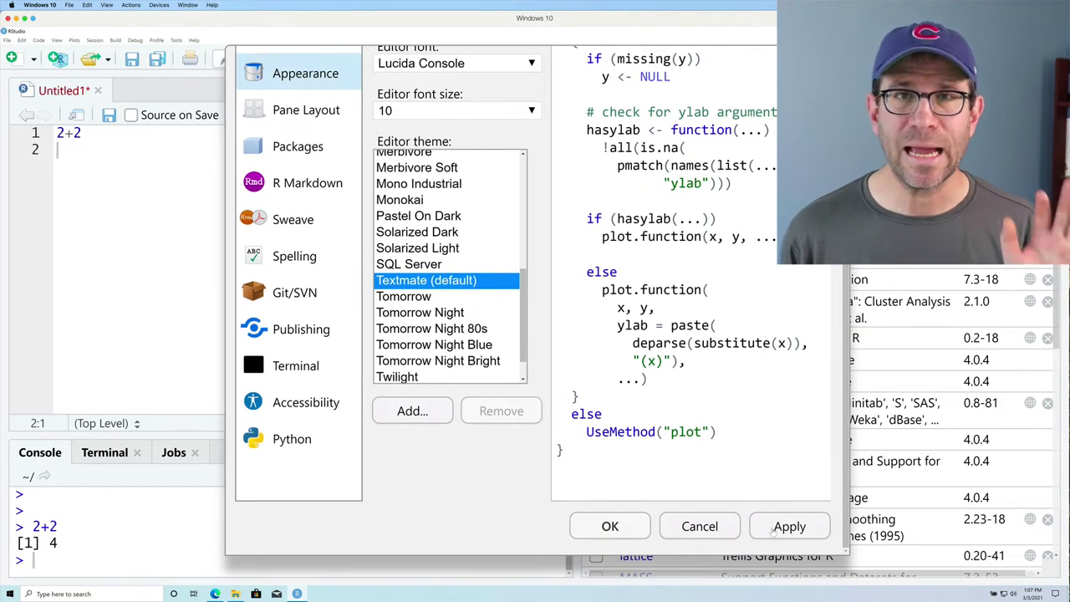
click(774, 533)
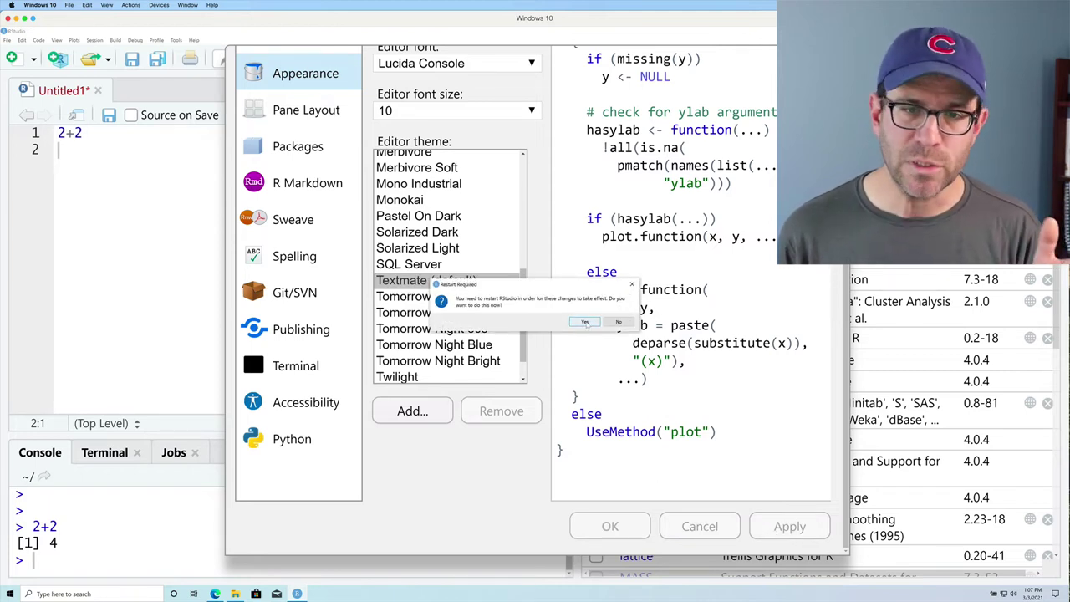
click(586, 322)
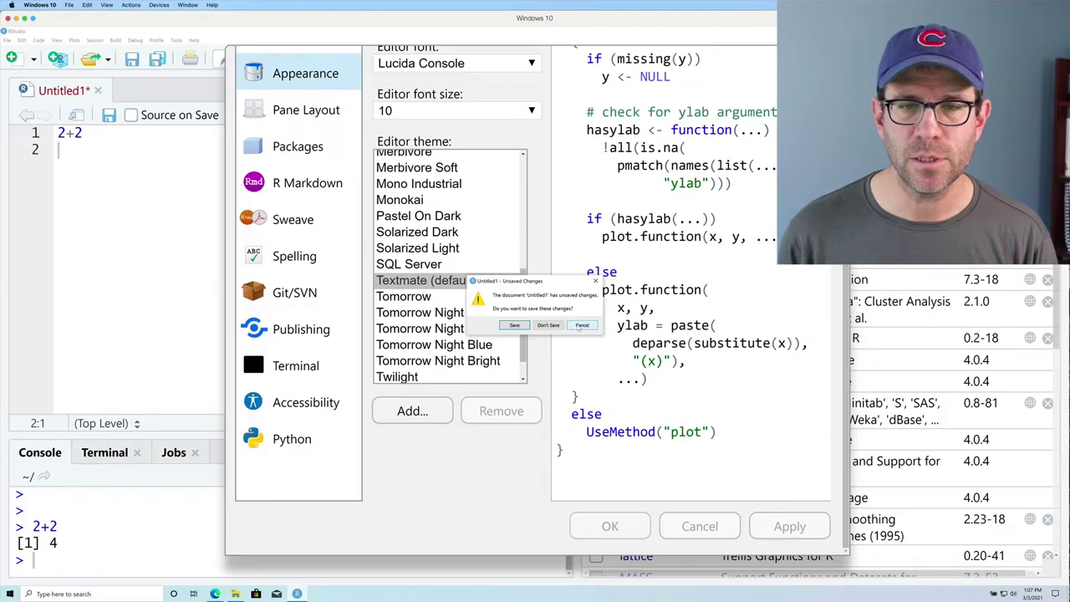
click(549, 326)
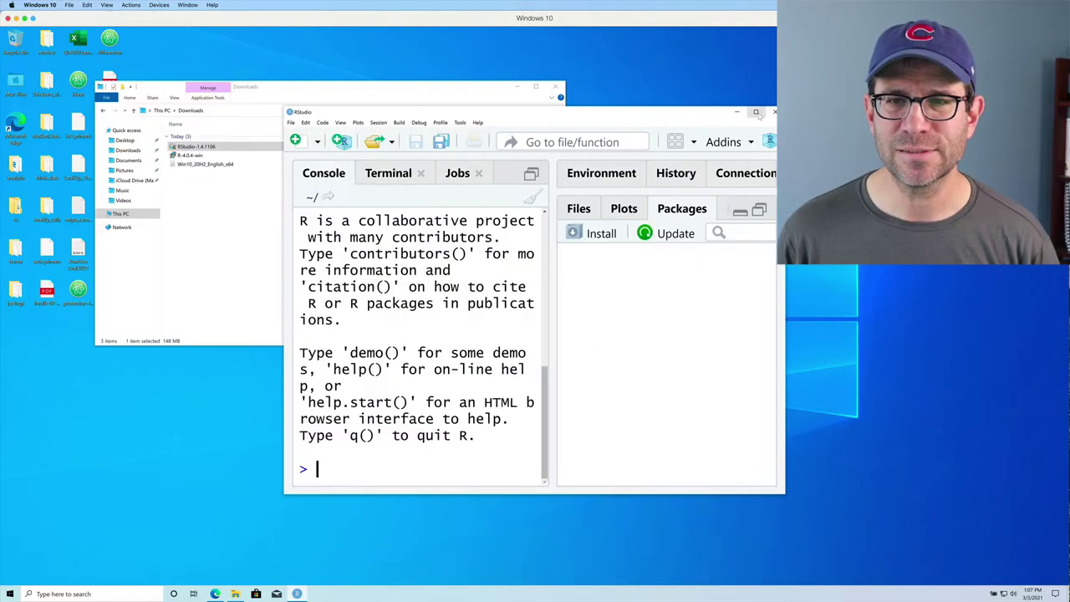
click(757, 112)
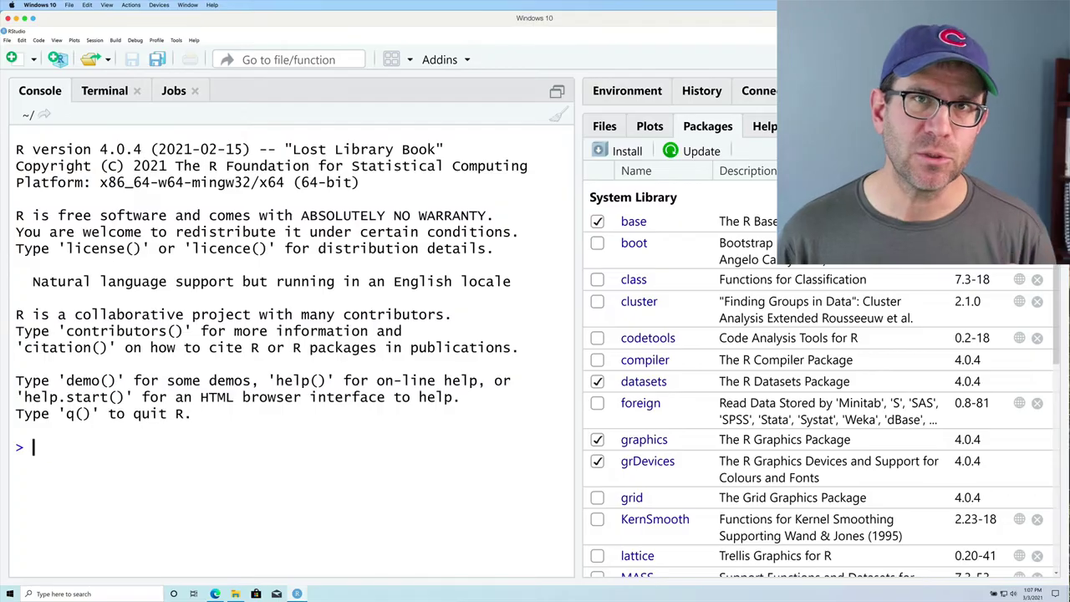
- Search the package list for tidyverse
click(948, 151)
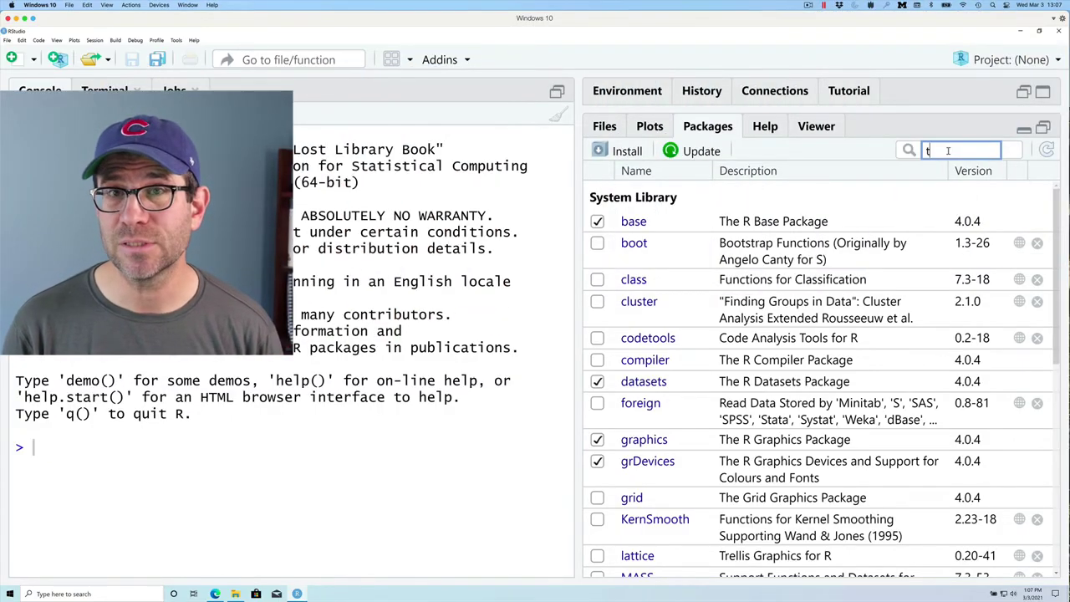
text(tidy)
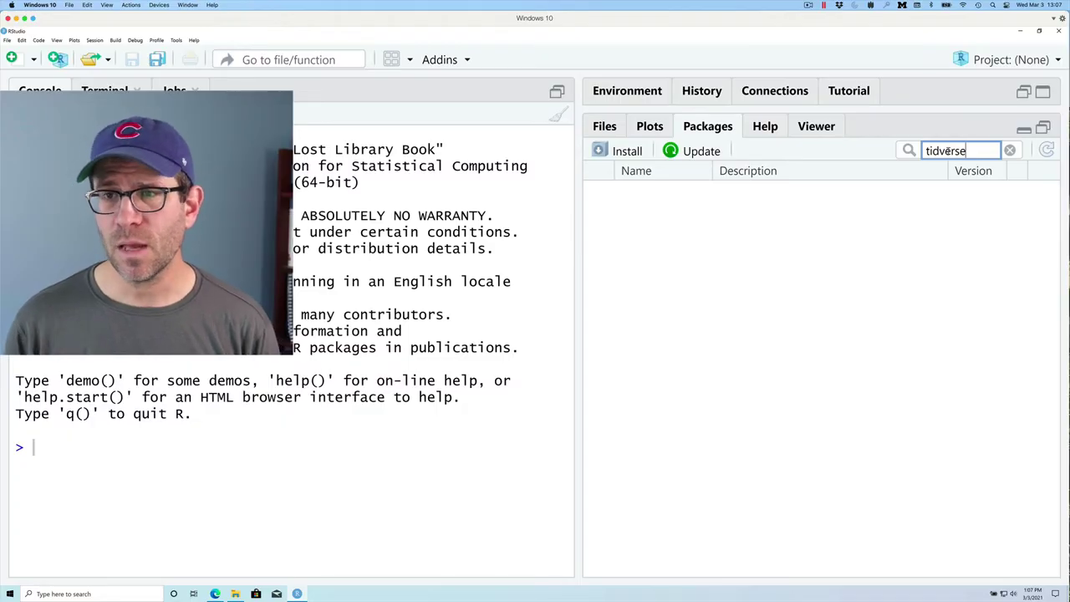
text(y)
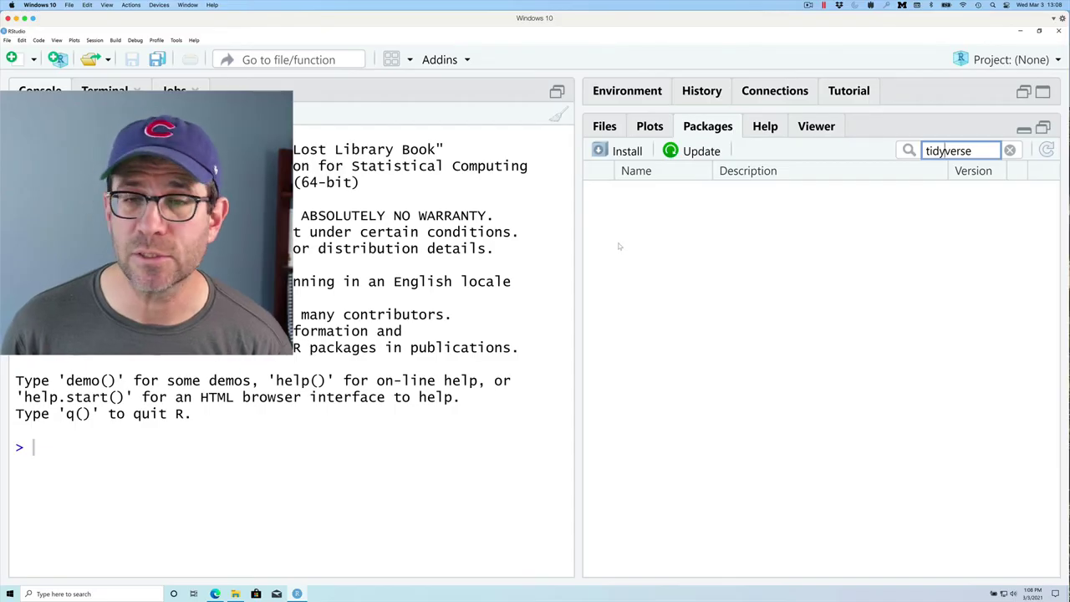
- Install the tidyverse package from the CRAN repository with its dependencies into the default library, and load it
click(626, 153)
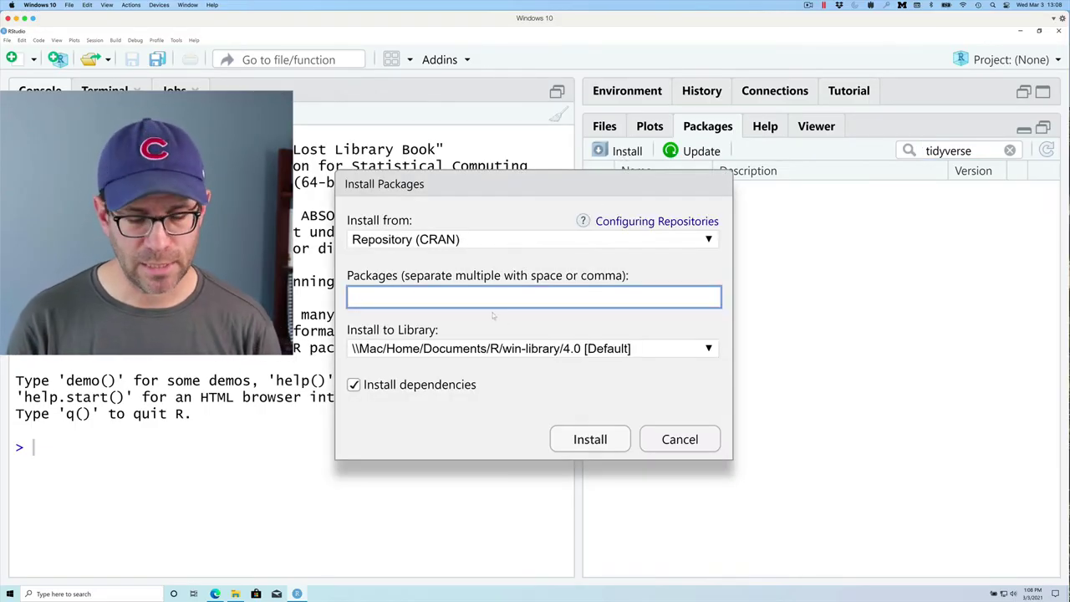
text(ti)
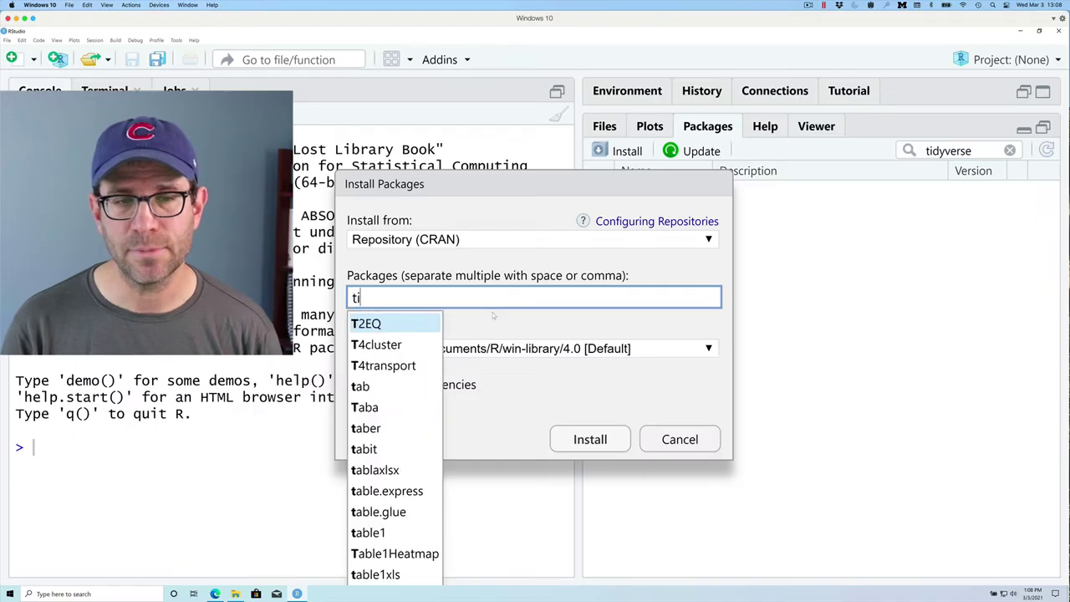
text(dyverse)
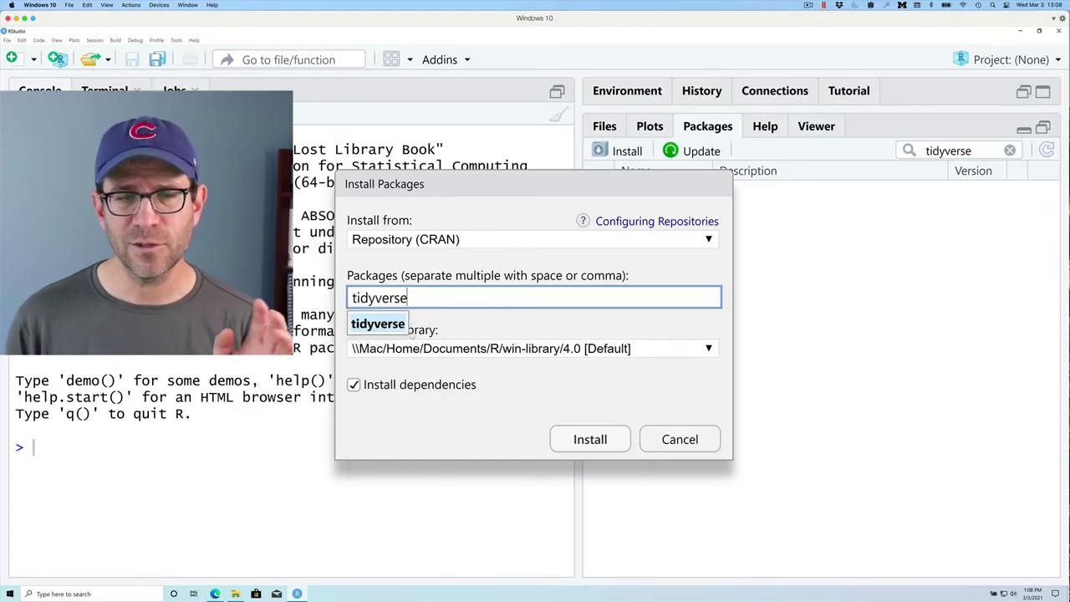
click(378, 324)
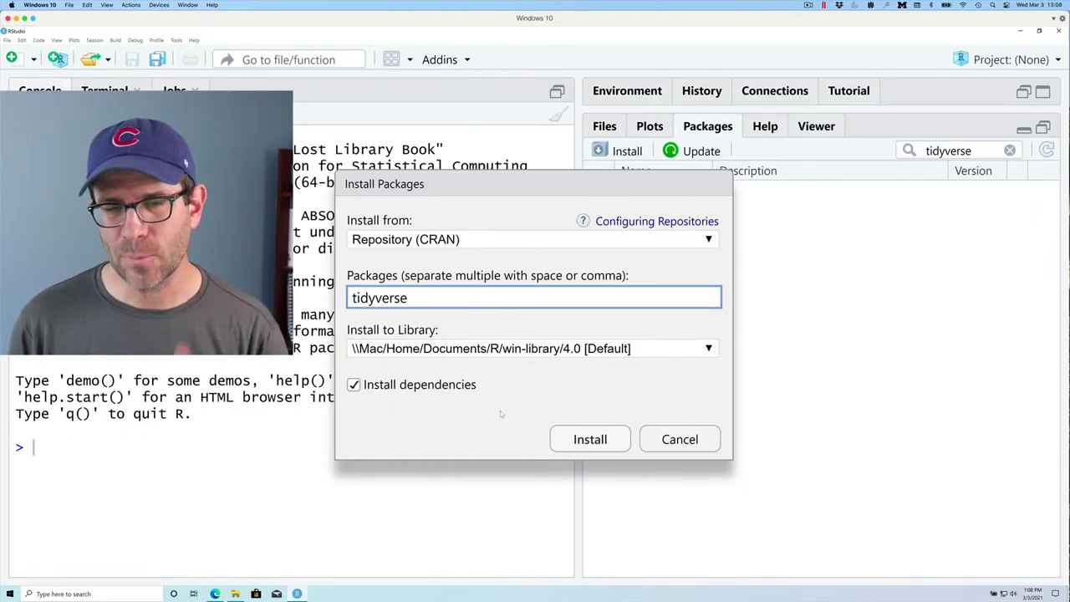
click(585, 444)
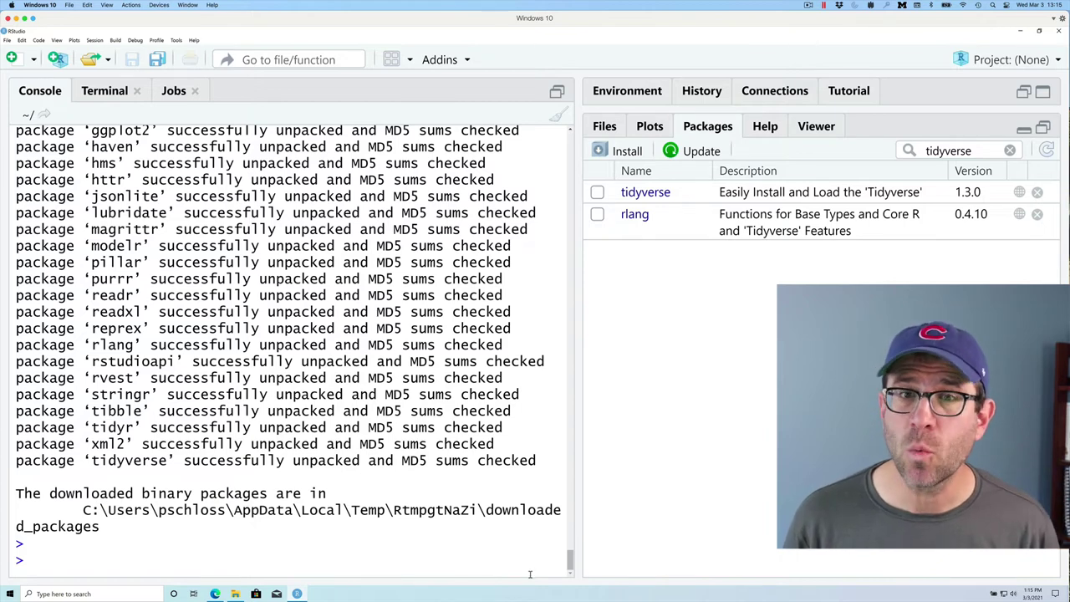
click(597, 193)
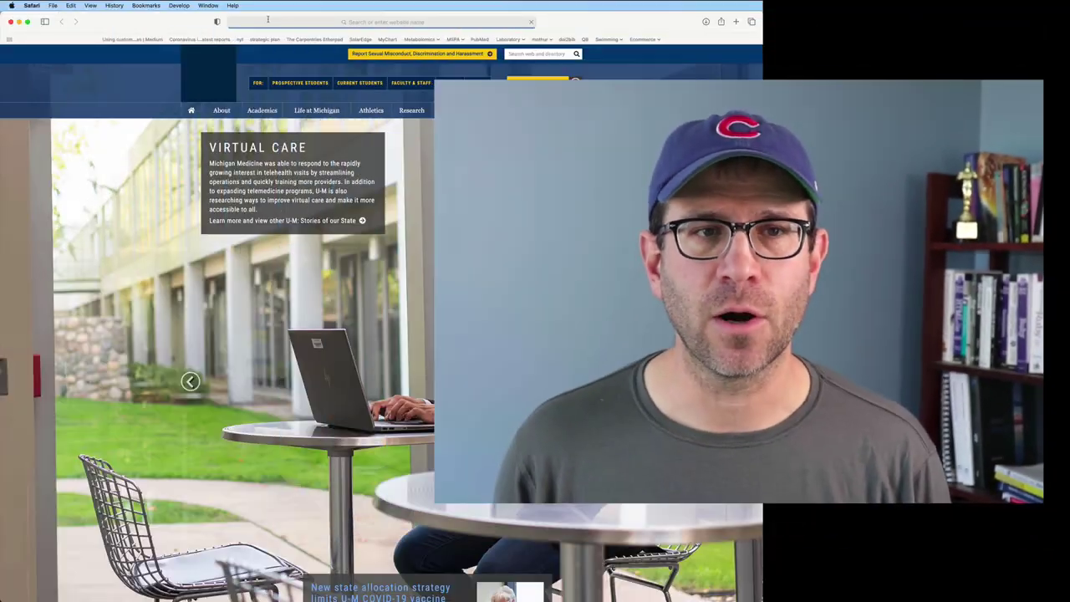
- In Safari on the Mac, open the GitHub repository github.com/riffomonas/raw_data
click(268, 22)
text(github.com/riffomonas)
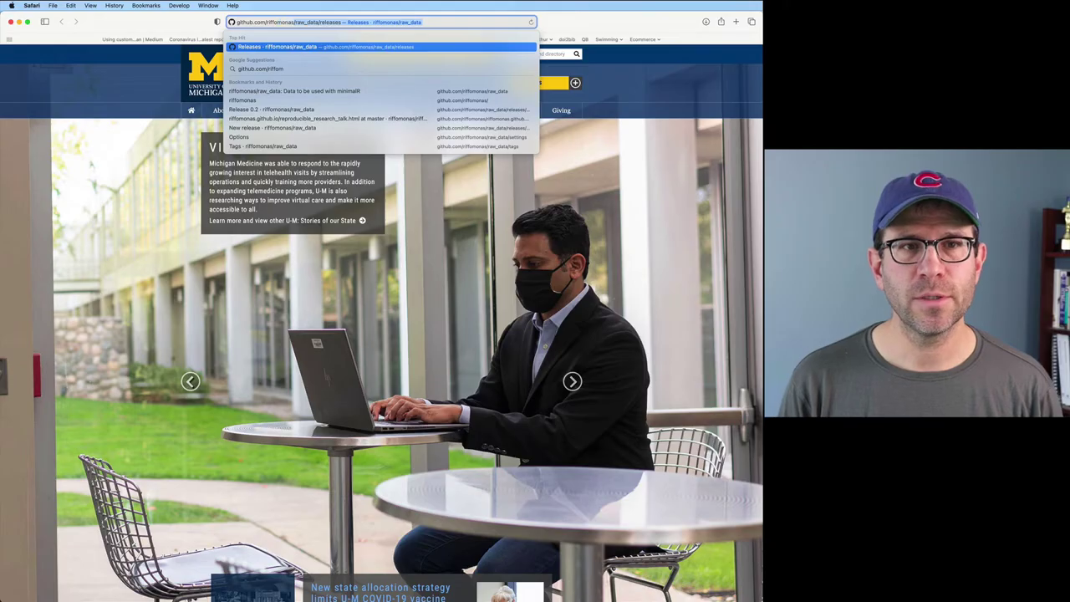
text(/raw_)
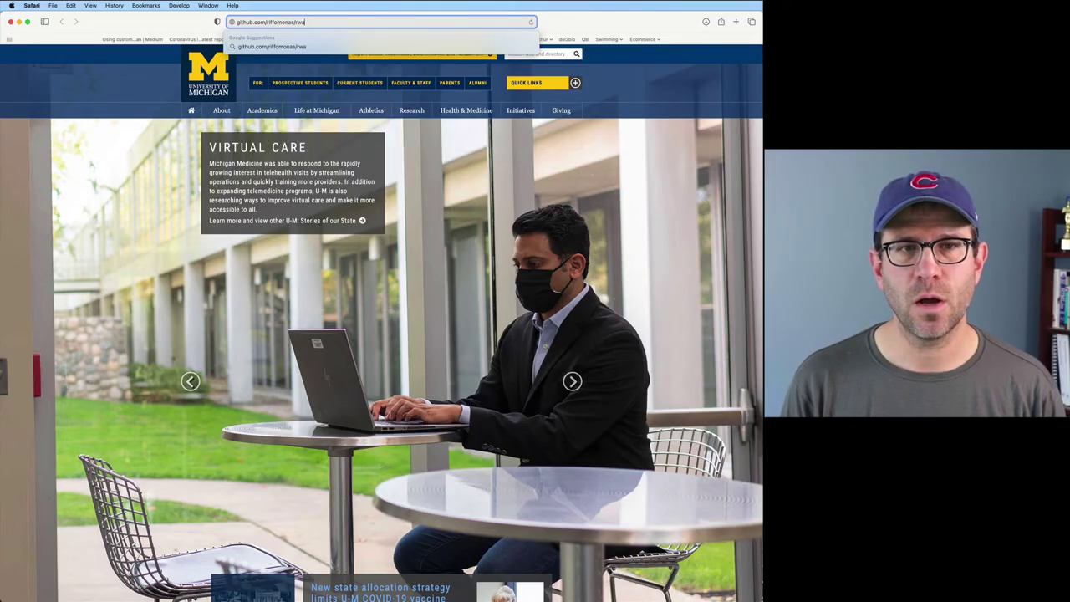
text(data)
key(Return)
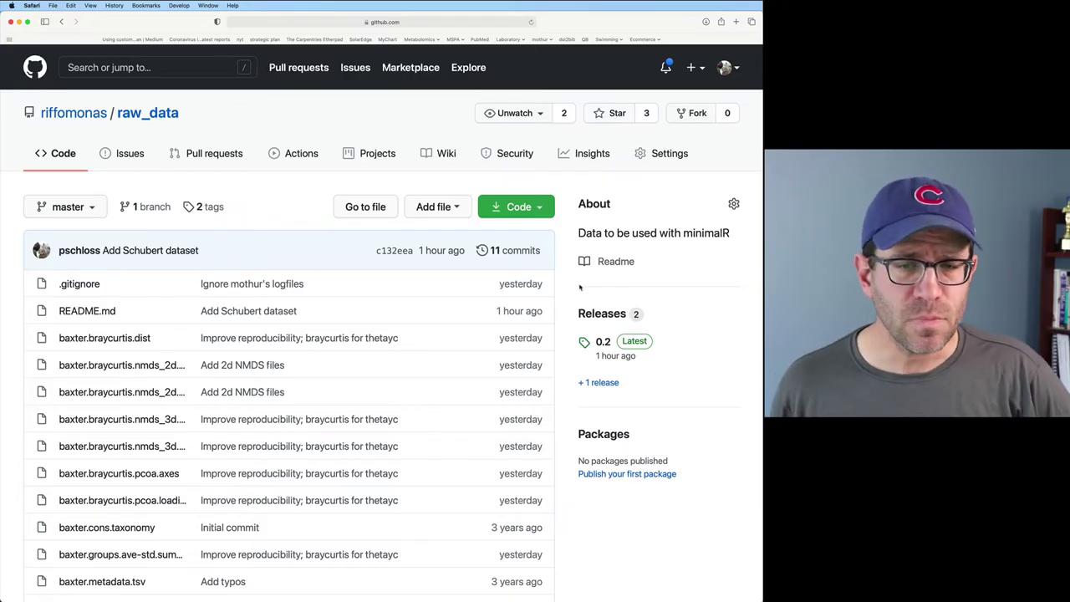
- Download the source code zip of release 0.2 from the repository's releases
click(612, 316)
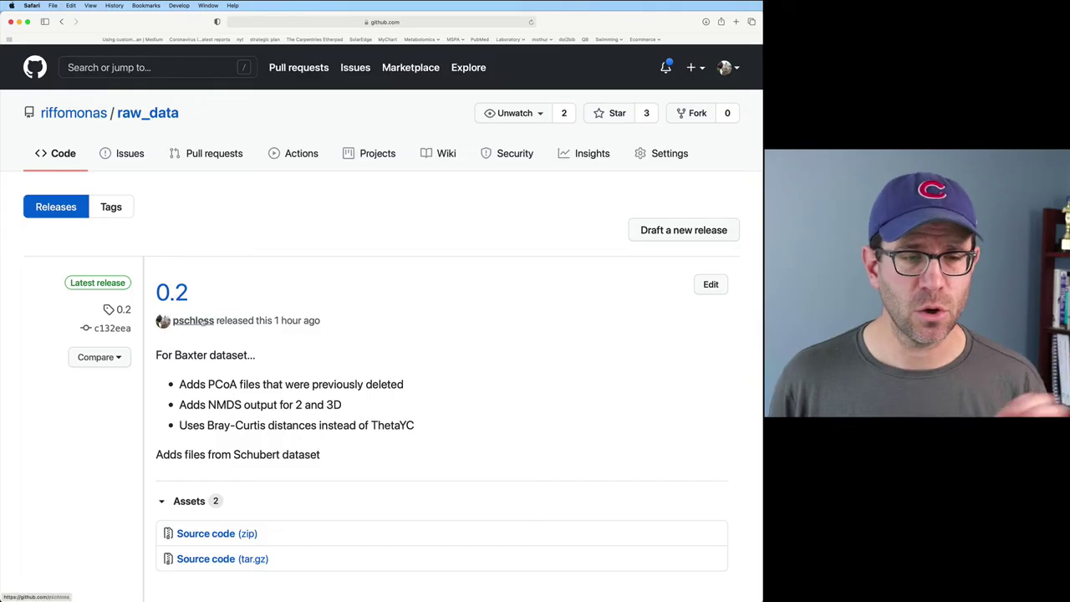
scroll(201, 335, down, 5)
scroll(201, 337, down, 2)
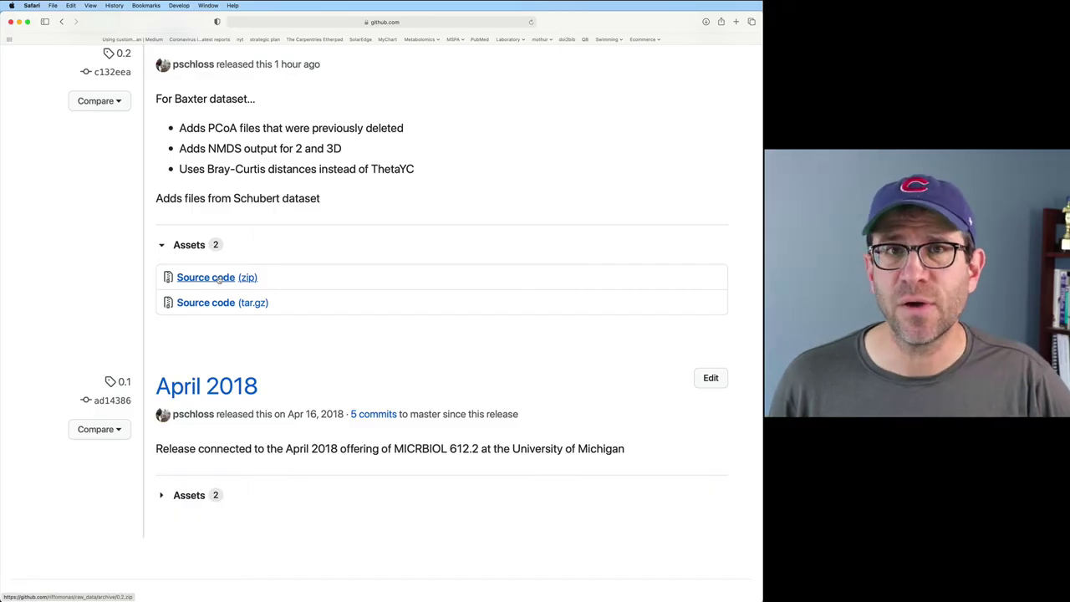
click(219, 278)
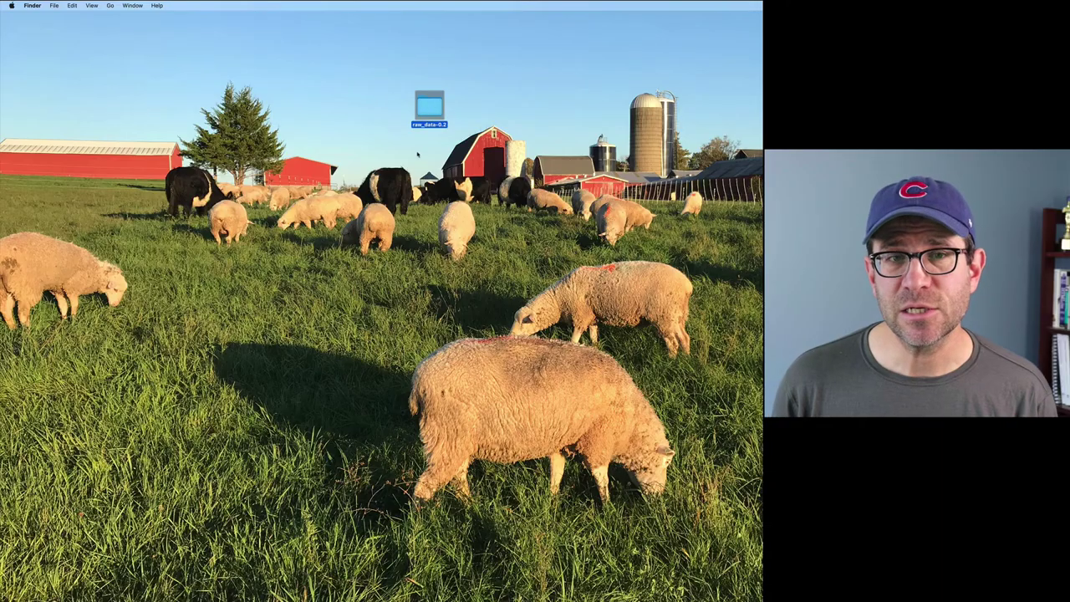
- Rename the raw_data-0.2 folder on the Mac desktop to raw_data
right_click(431, 107)
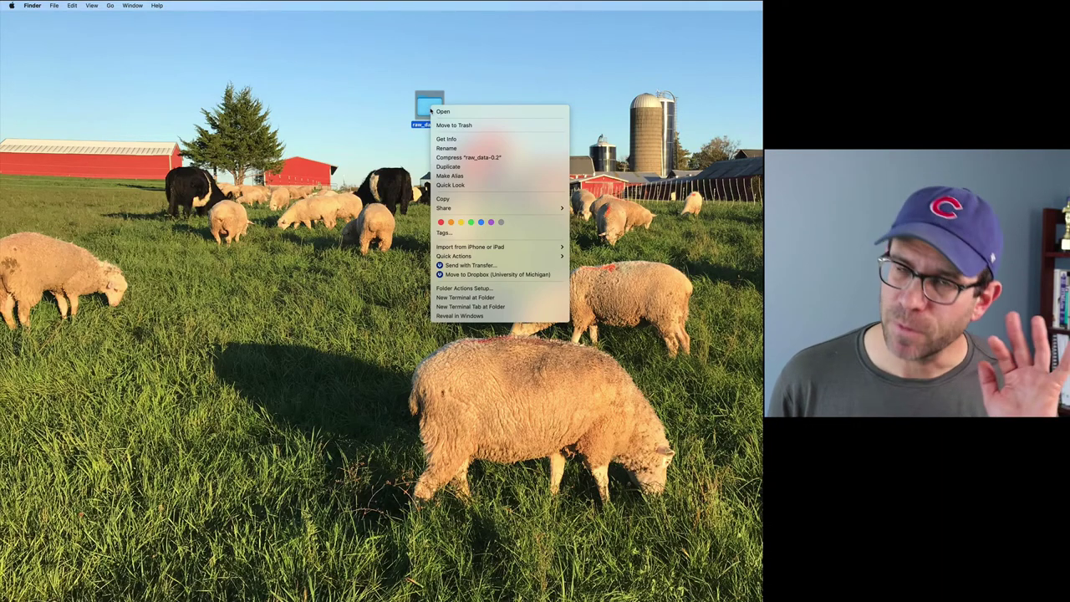
click(442, 149)
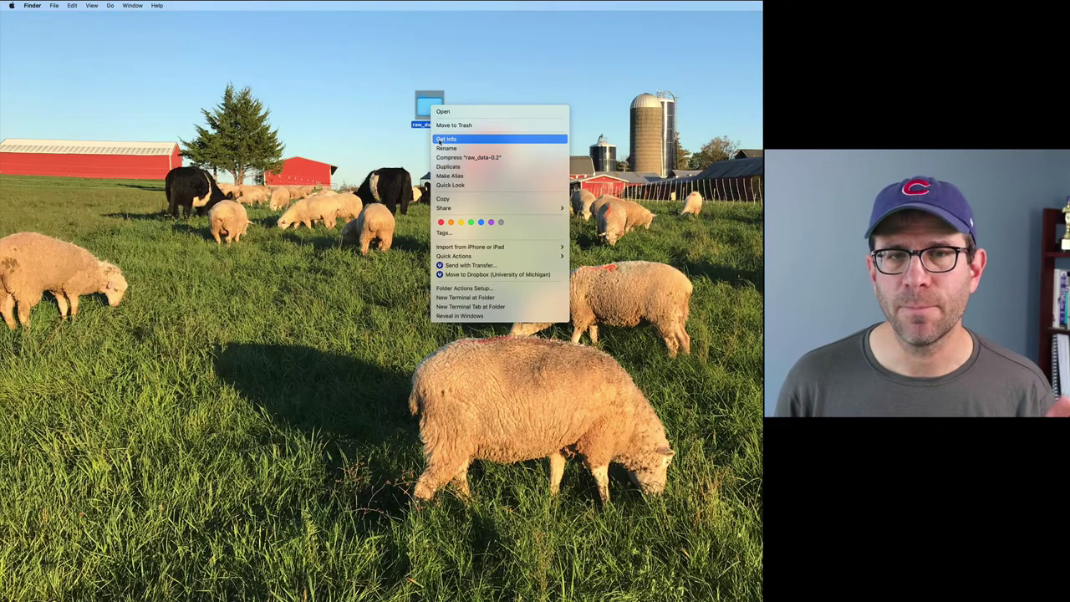
right_click(422, 102)
click(436, 143)
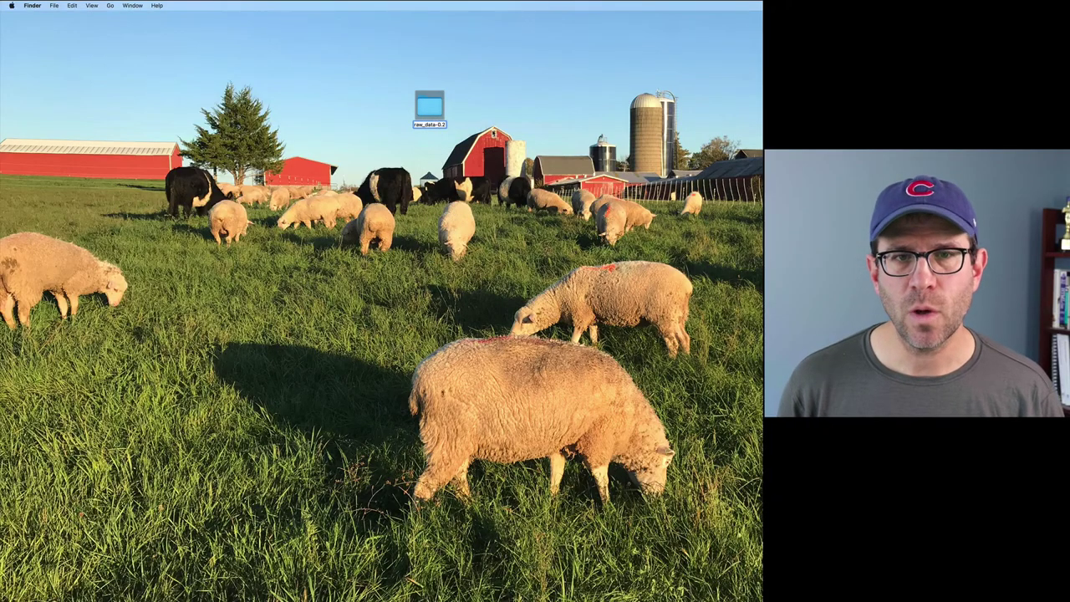
key(Delete)
key(Delete)
key(Delete)
key(Delete)
key(Return)
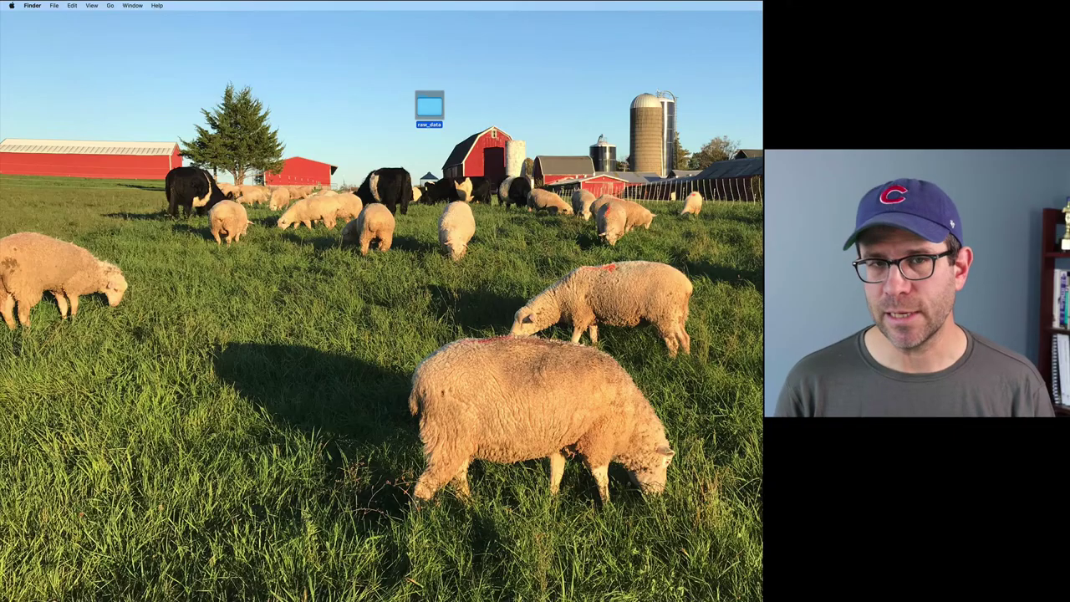
key(Escape)
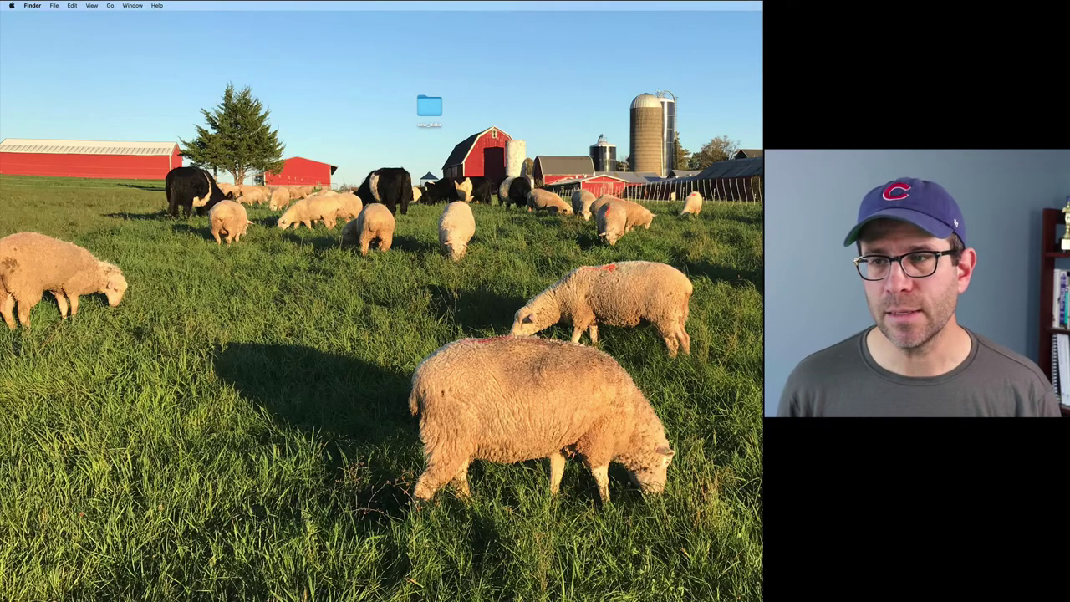
- Create a desktop folder named code_club and move the raw_data folder into it
key(super+shift+n)
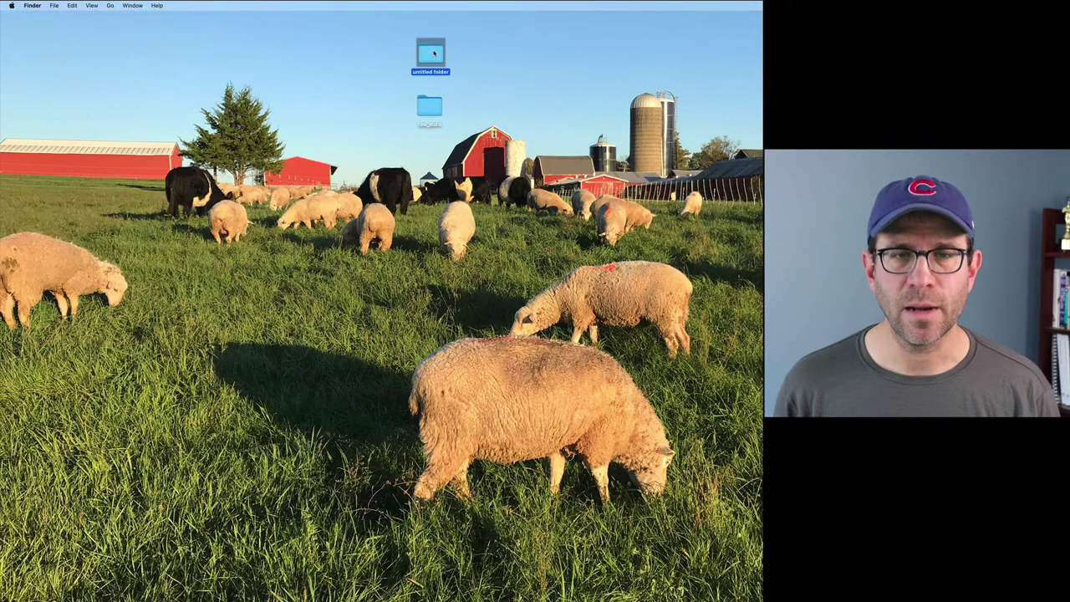
text(code_club)
key(Return)
drag(431, 103, 433, 55)
- Open the code_club folder and look through the files inside its raw_data folder
double_click(433, 55)
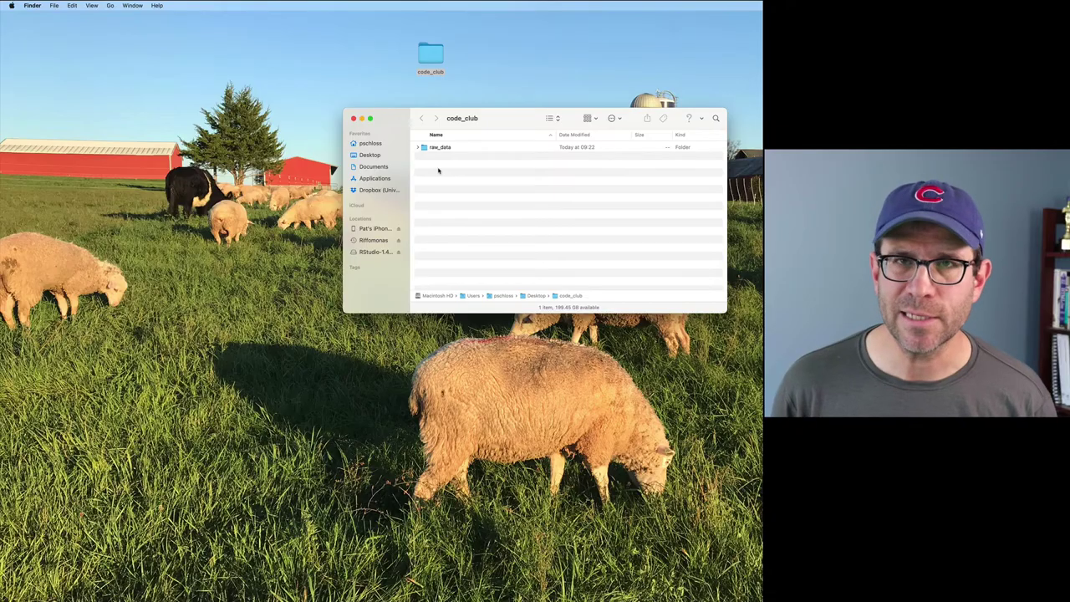
click(419, 147)
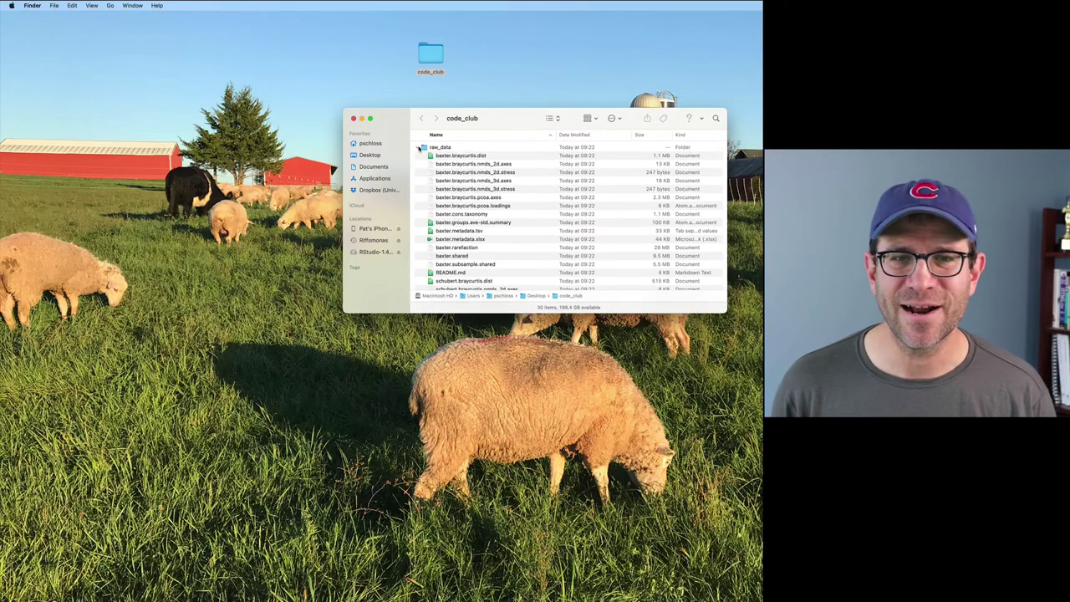
click(419, 147)
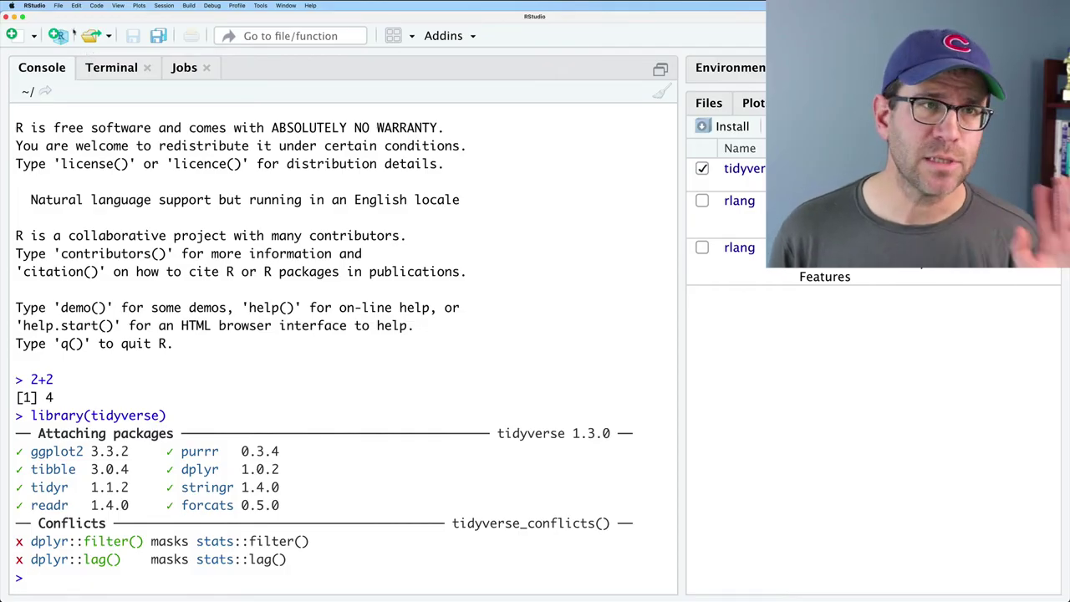
- Create an RStudio project from the existing code_club directory on the desktop
click(59, 6)
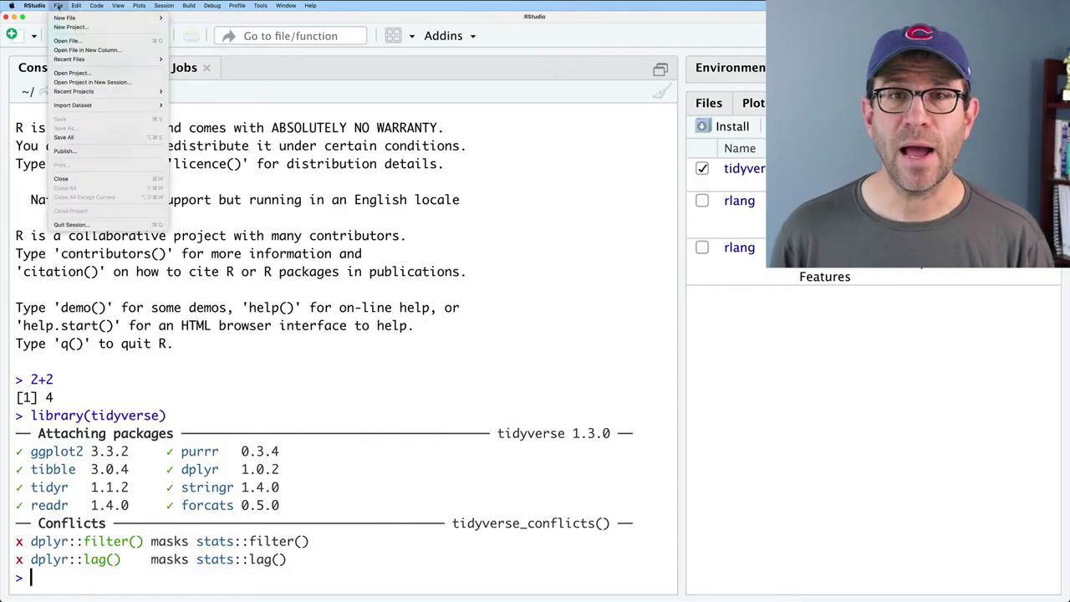
click(66, 27)
drag(393, 126, 242, 76)
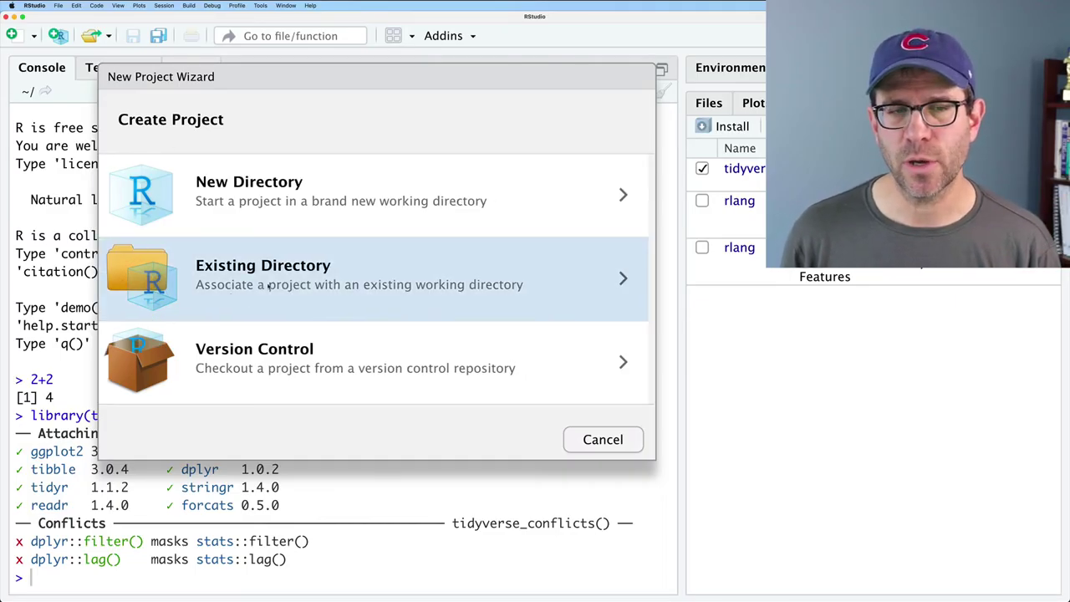
click(268, 286)
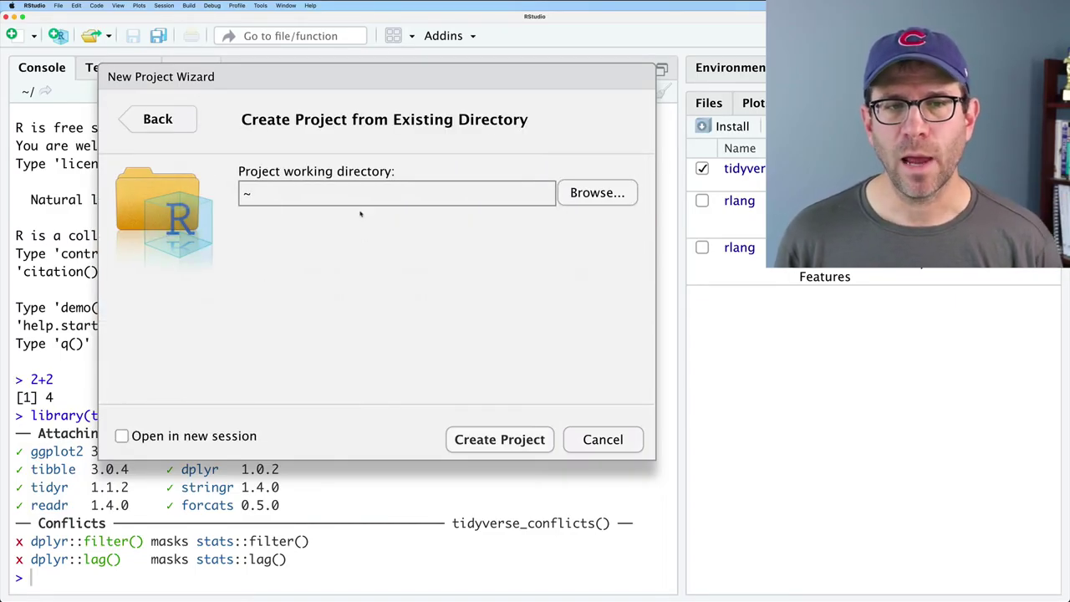
click(598, 198)
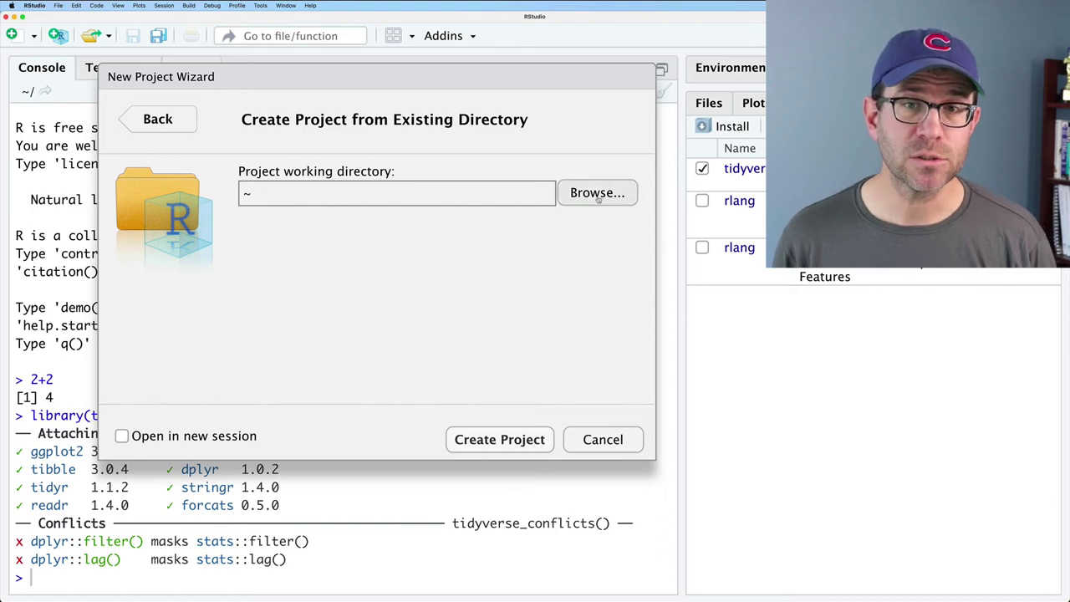
drag(546, 119, 392, 140)
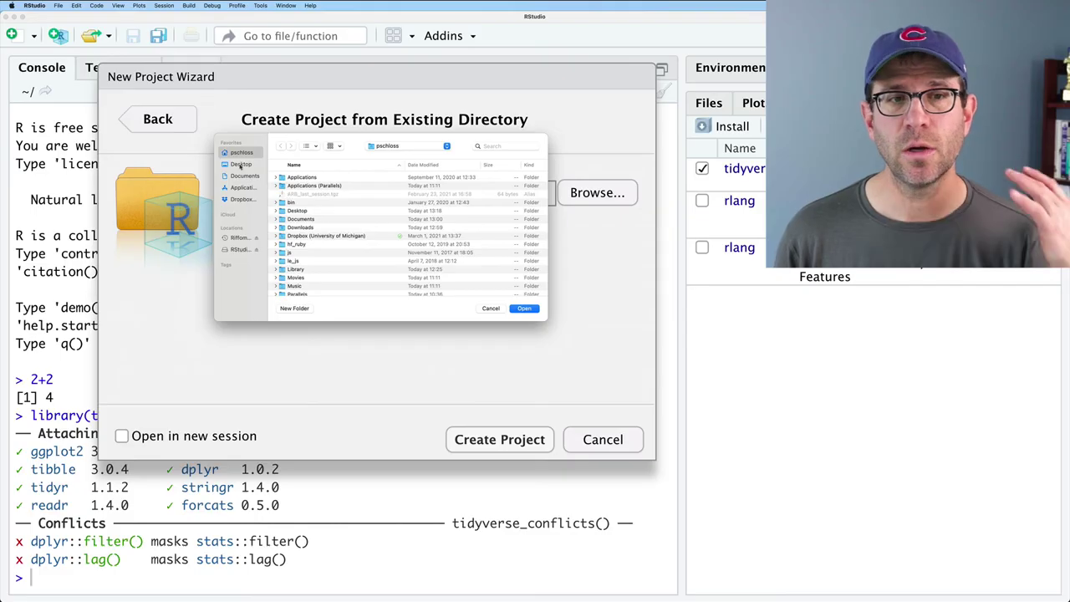
click(241, 165)
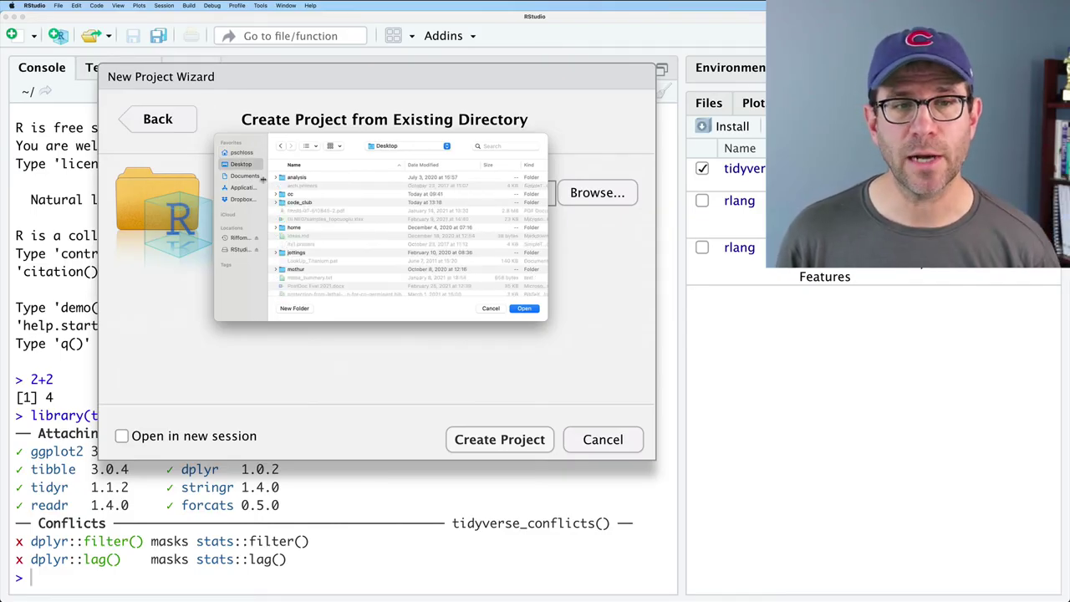
double_click(301, 203)
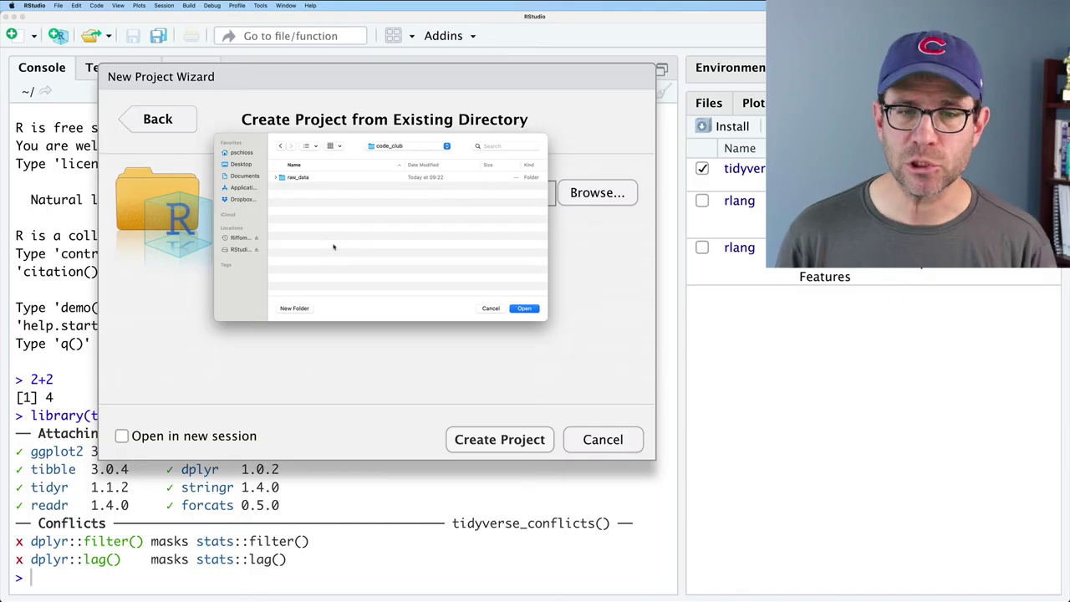
click(524, 309)
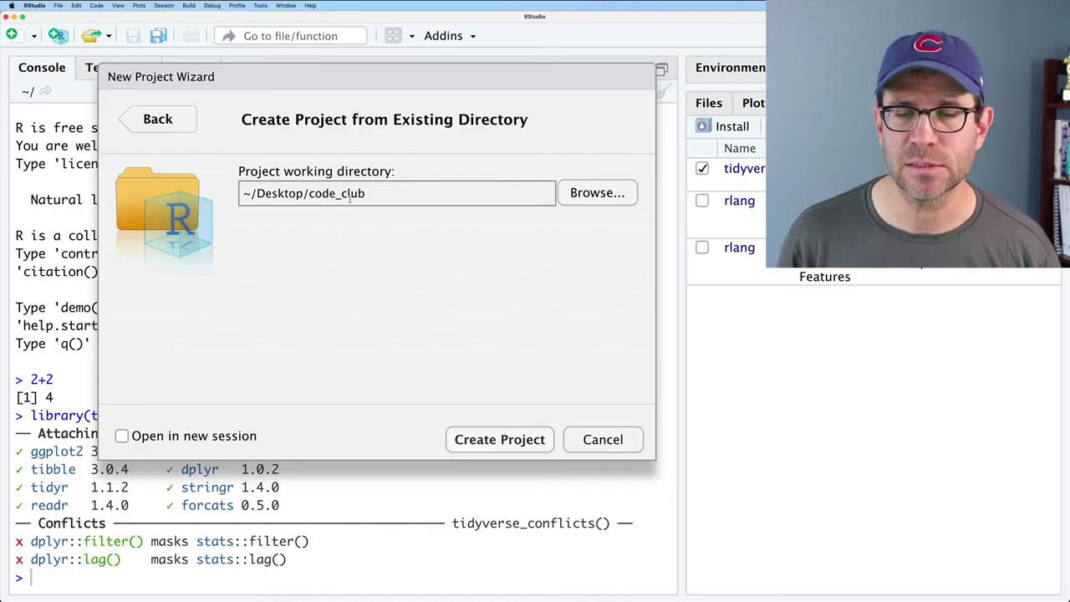
click(473, 434)
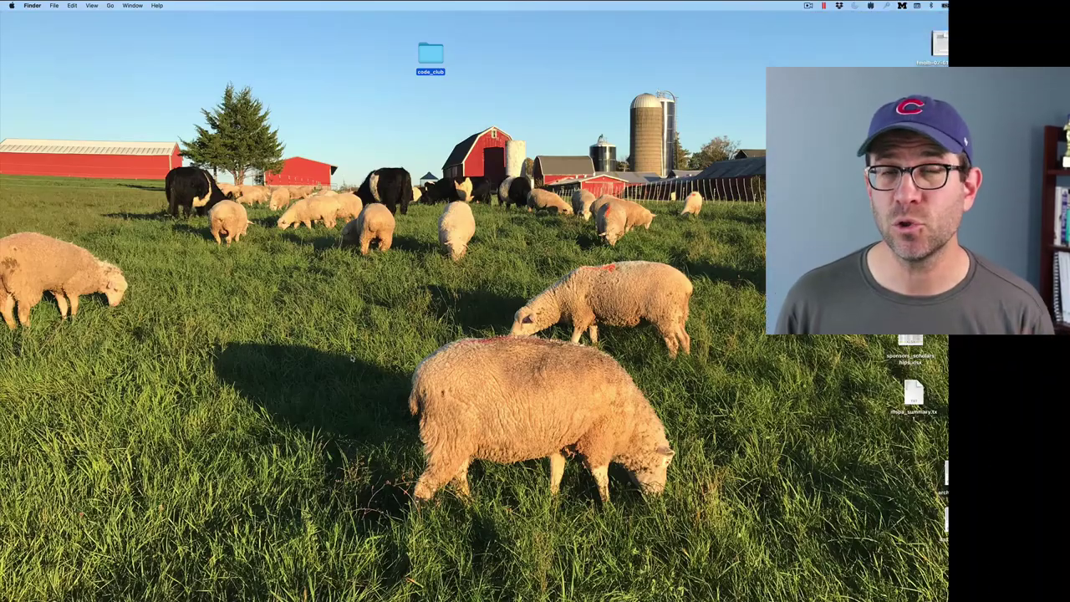
- Open the code_club folder from the Mac desktop in Finder and launch its code_club.Rproj file
double_click(430, 57)
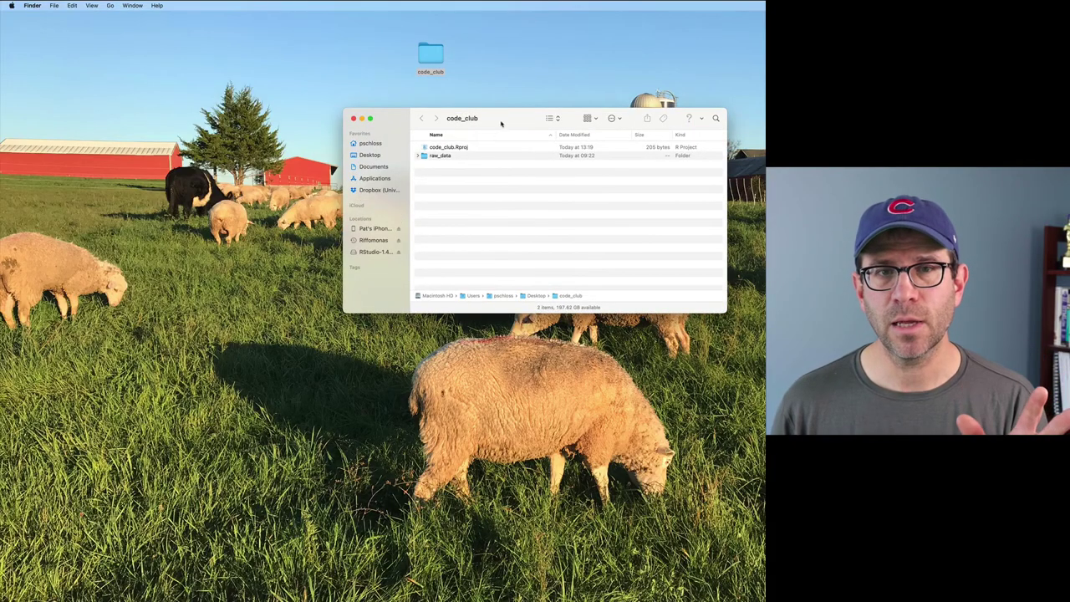
drag(500, 113, 327, 96)
click(276, 123)
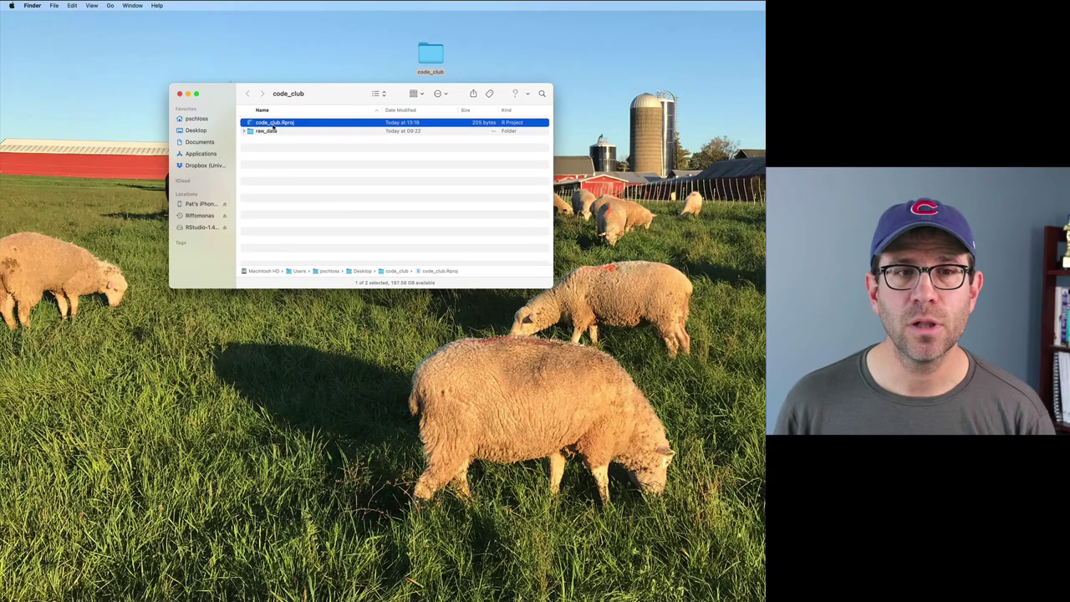
double_click(273, 124)
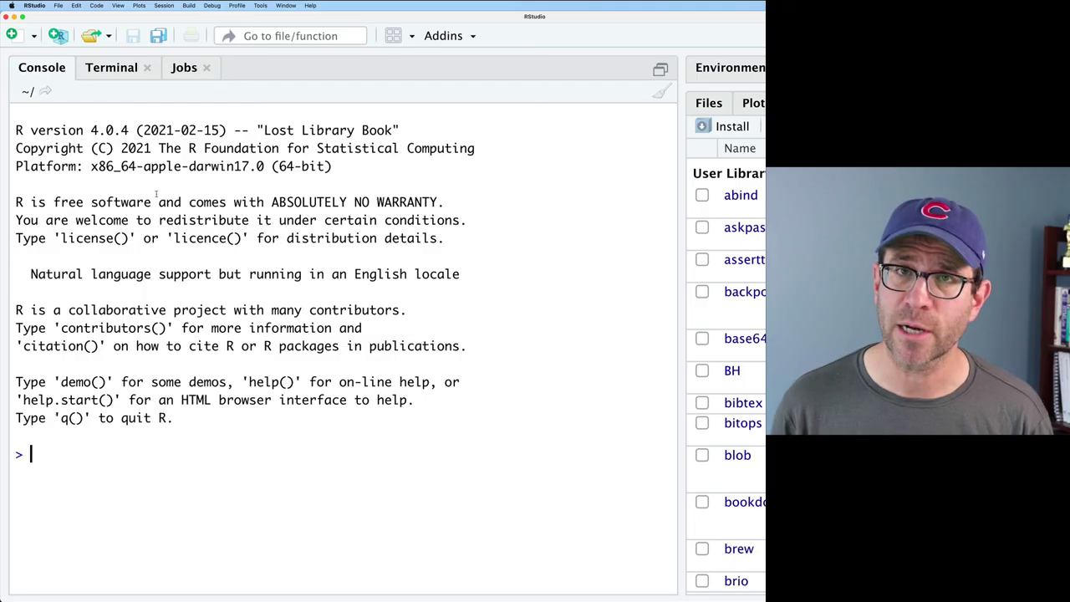
- From within RStudio, open the project file code_club.Rproj in the desktop's code_club folder and check the working directory with getwd()
click(58, 5)
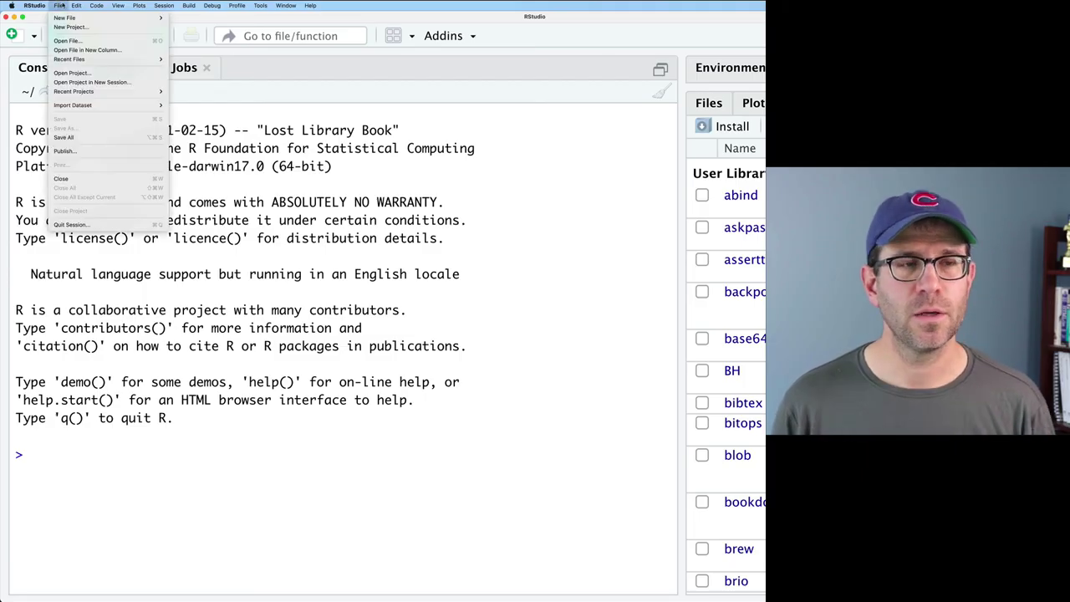
click(79, 73)
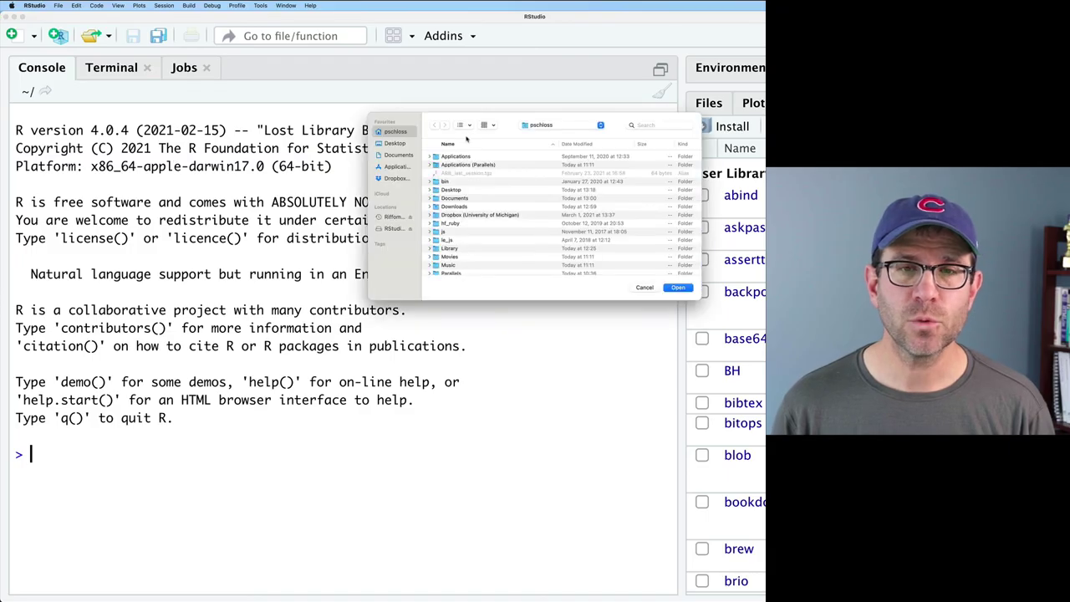
drag(506, 124, 342, 124)
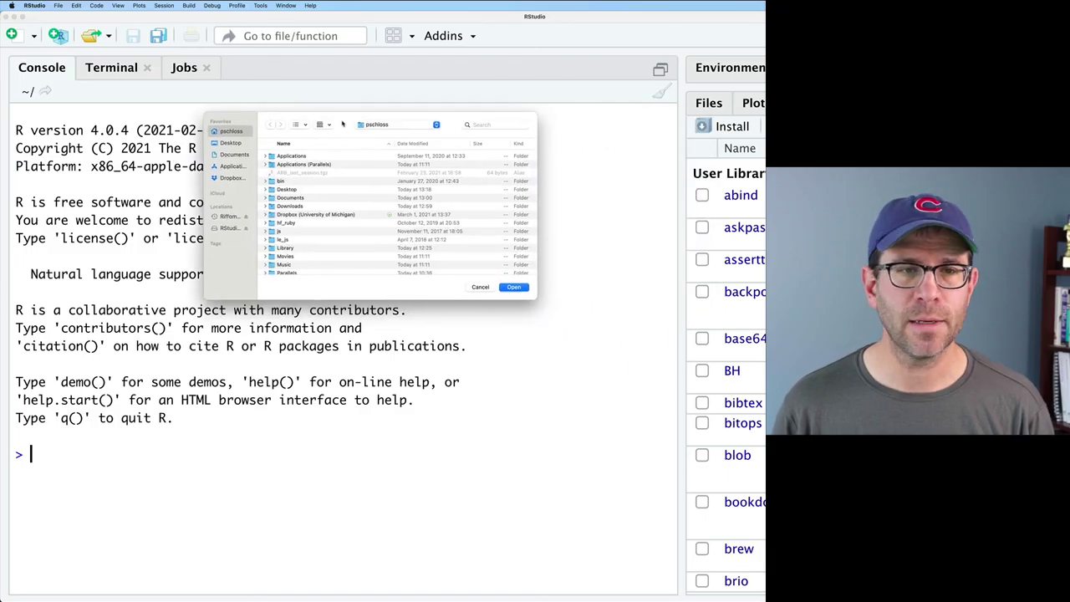
click(233, 144)
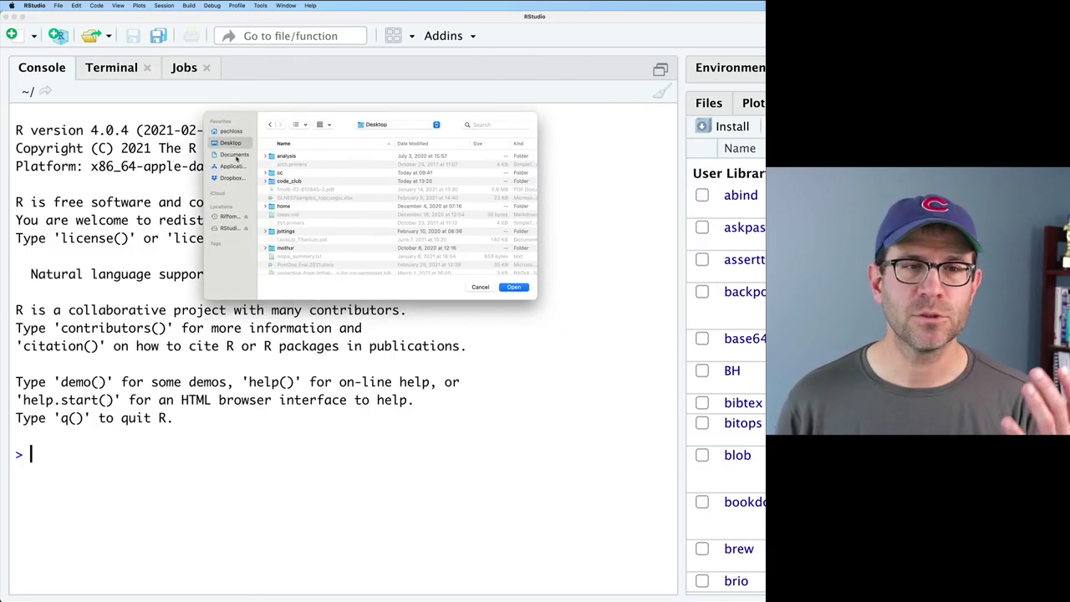
double_click(285, 180)
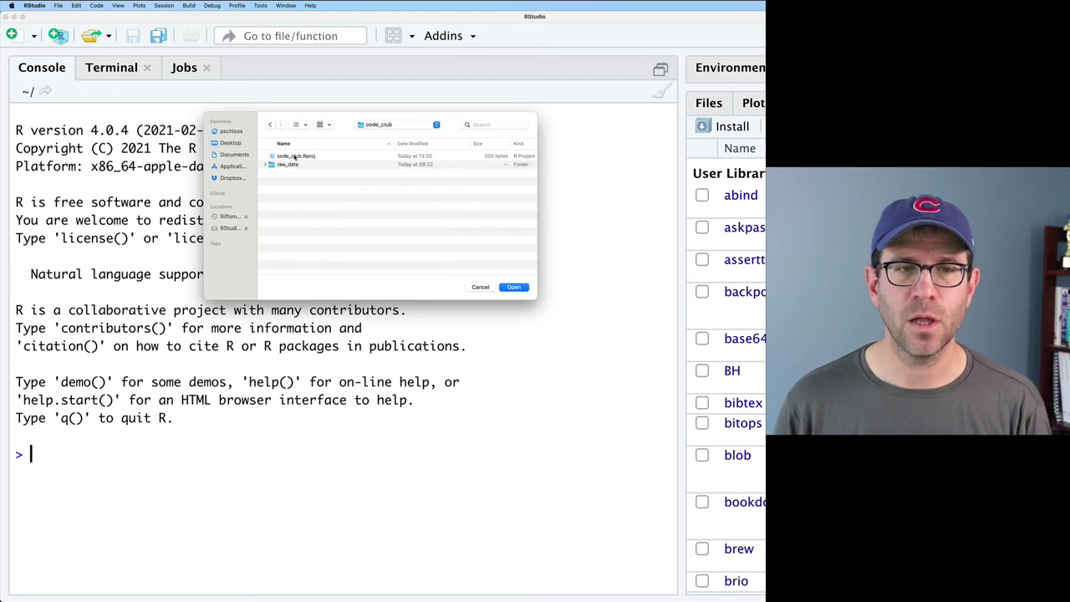
click(295, 157)
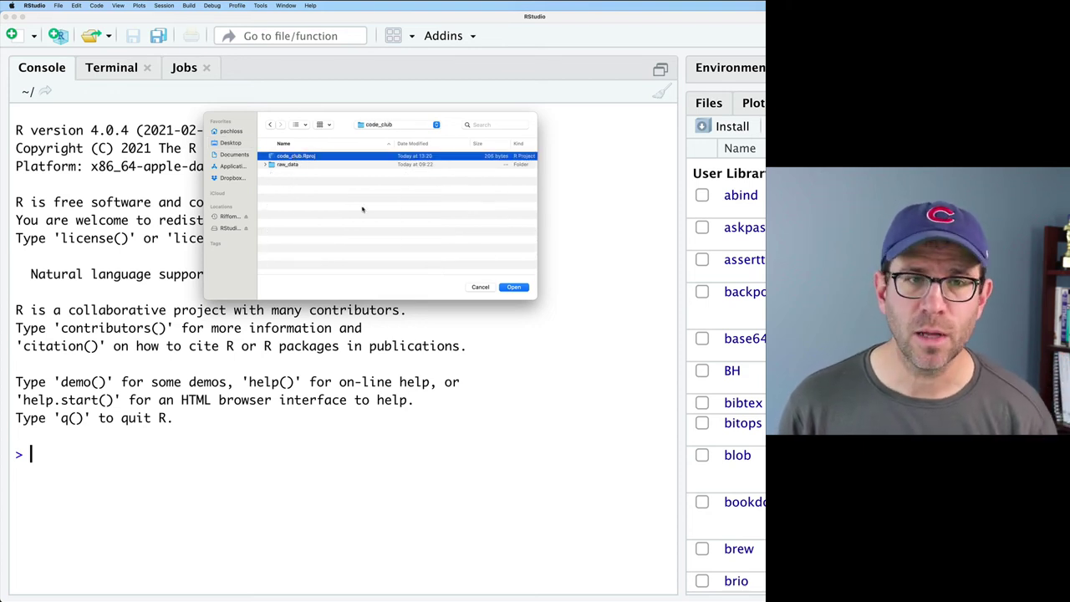
key(Return)
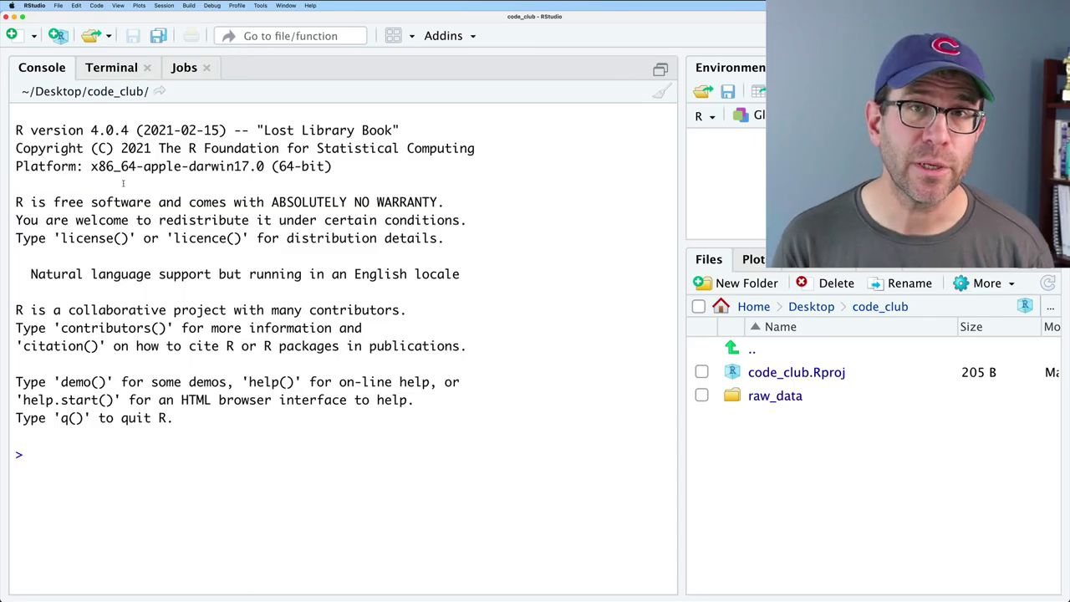
text(getwd())
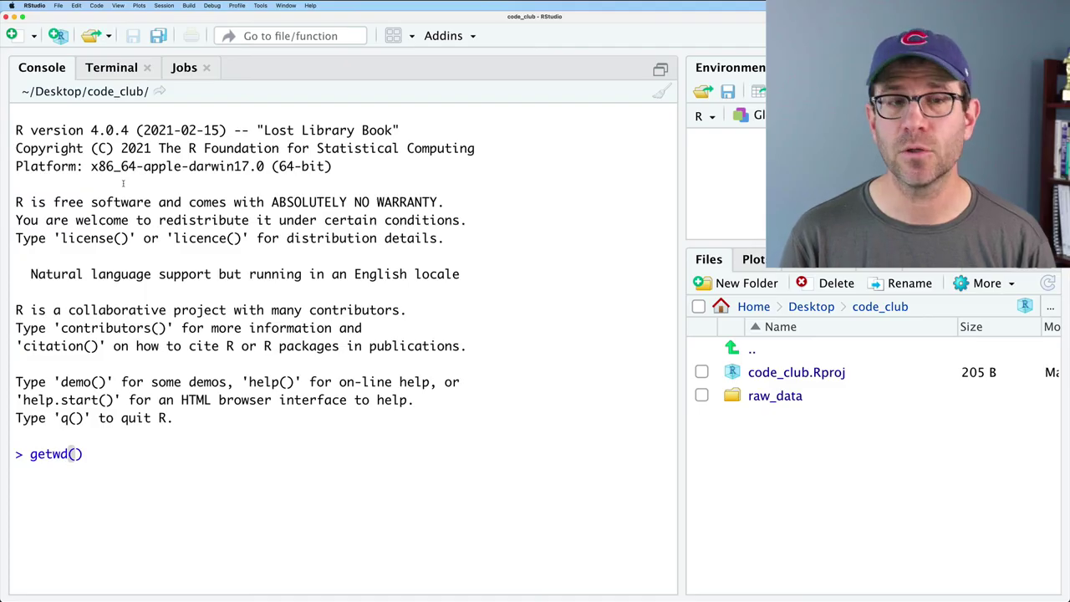
key(Return)
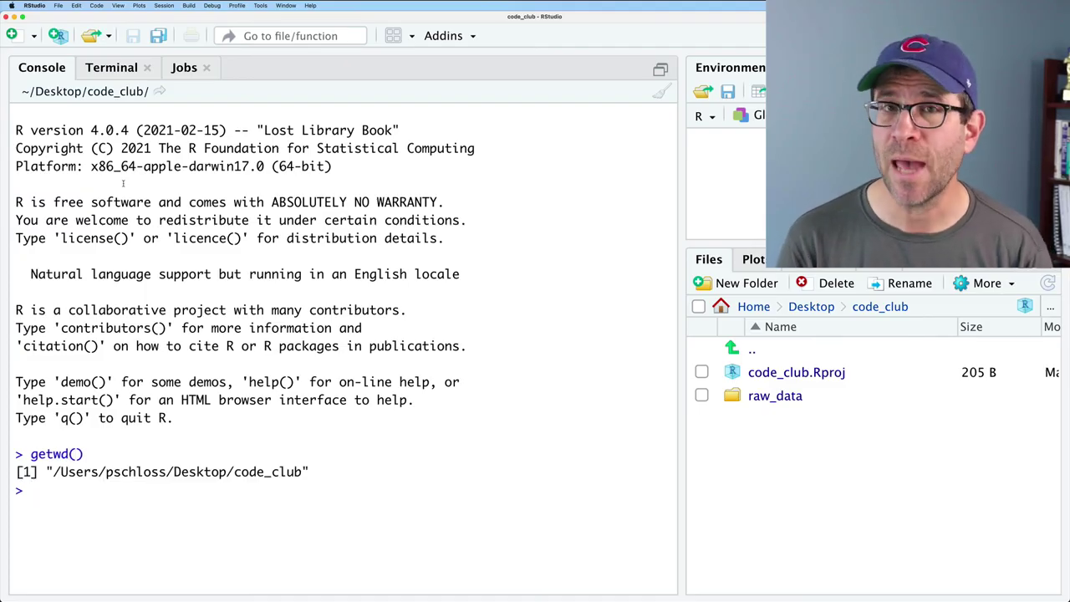